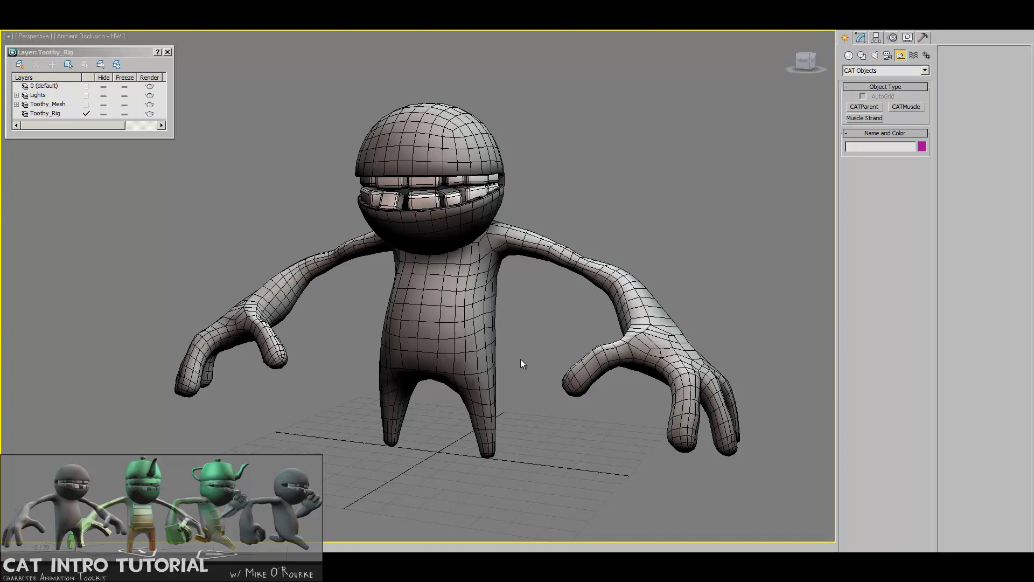
# - Select the character's body mesh in the Perspective view
pyautogui.click(420, 331)
pyautogui.click(519, 322)
pyautogui.click(390, 326)
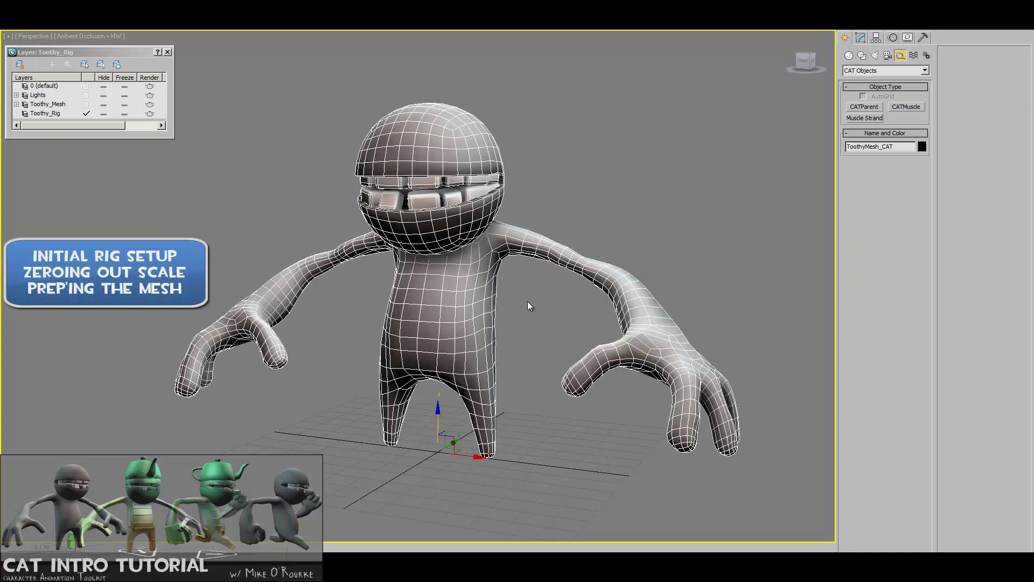
pyautogui.moveTo(527, 306)
pyautogui.mouseDown(button='middle')
pyautogui.moveTo(498, 314)
pyautogui.moveTo(513, 306)
pyautogui.mouseUp(button='middle')
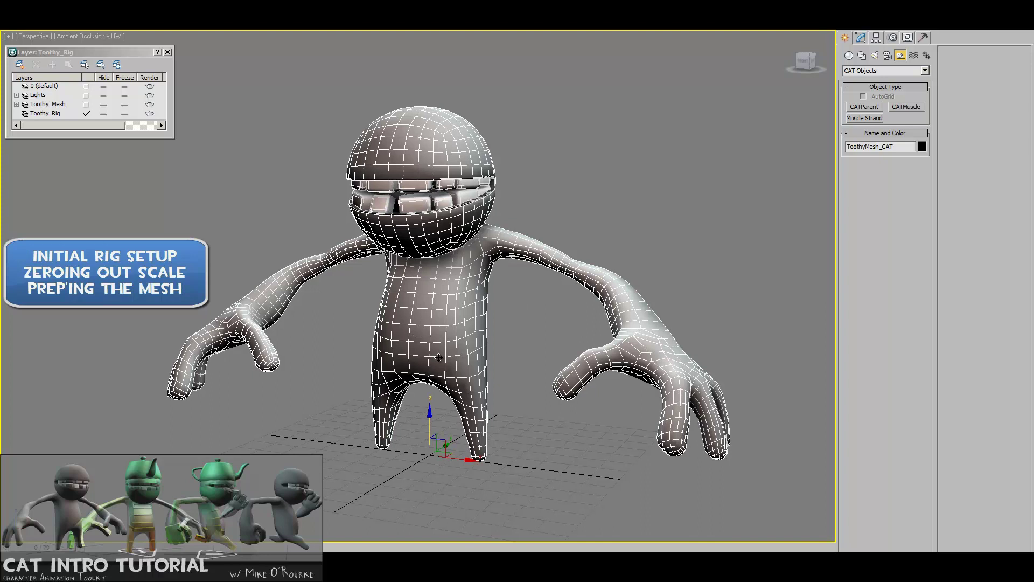
pyautogui.press('r')
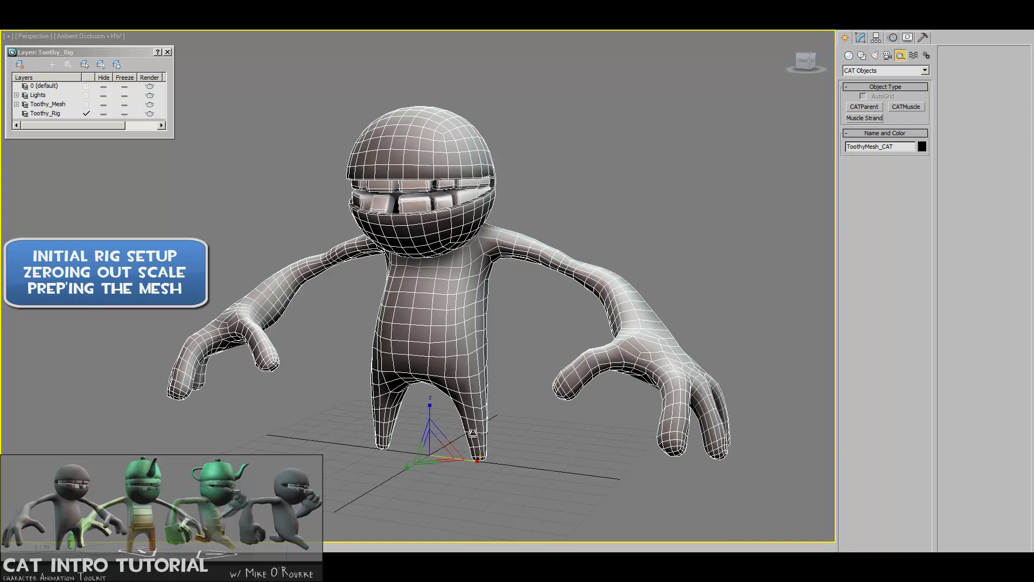
pyautogui.moveTo(473, 434); pyautogui.dragTo(466, 292)
pyautogui.rightClick(469, 412)
pyautogui.press('e')
pyautogui.rightClick(465, 293)
pyautogui.press('w')
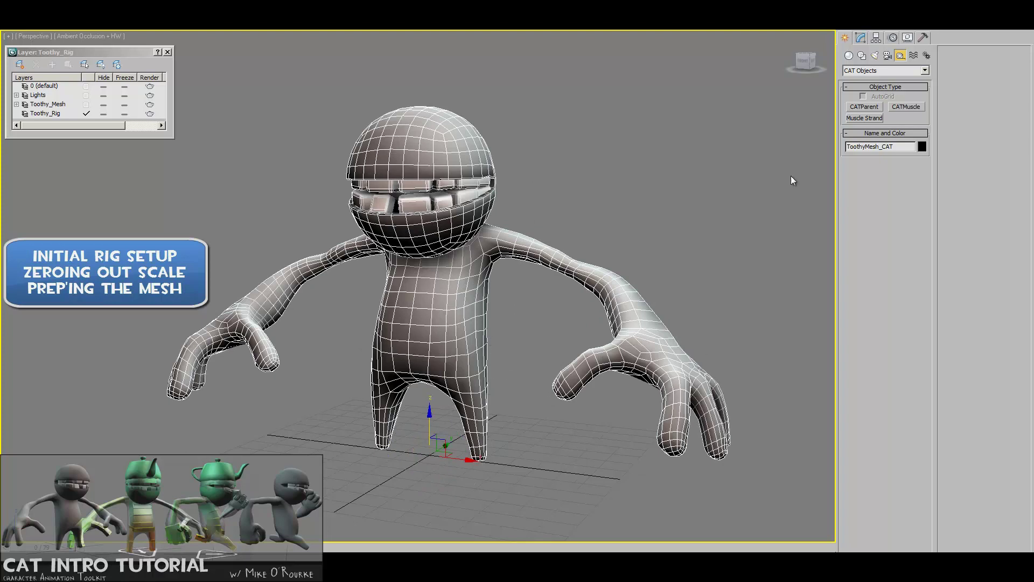
# - Open the Reset XForm utility for the character mesh and convert the mesh to an Editable Poly
pyautogui.click(922, 39)
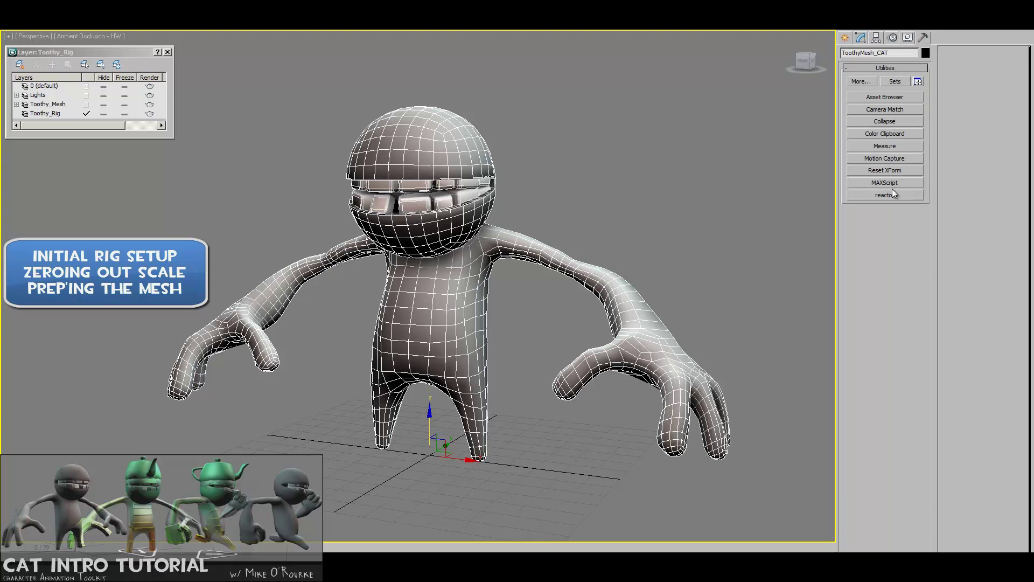
pyautogui.click(890, 170)
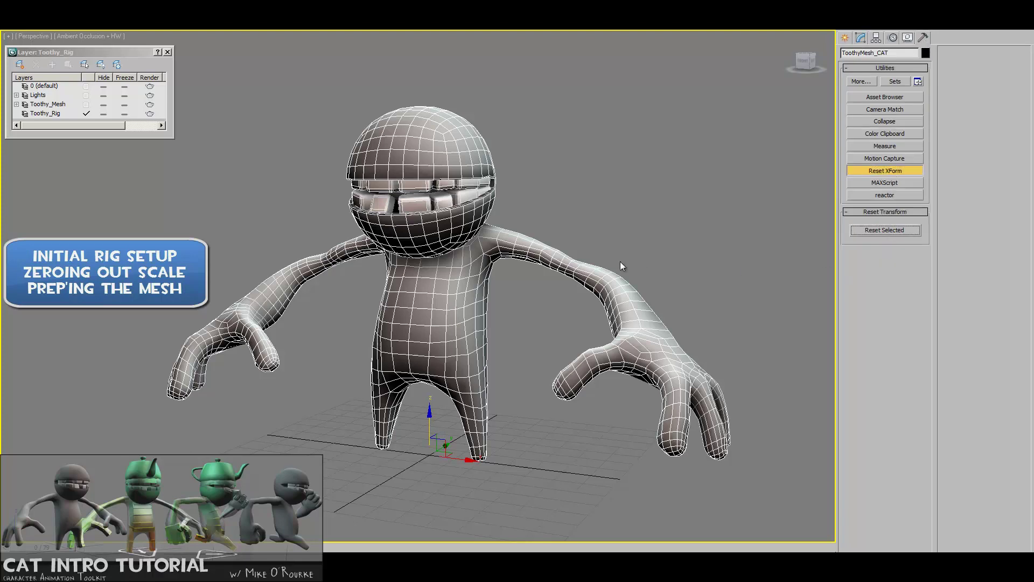
pyautogui.rightClick(482, 294)
pyautogui.moveTo(524, 405)
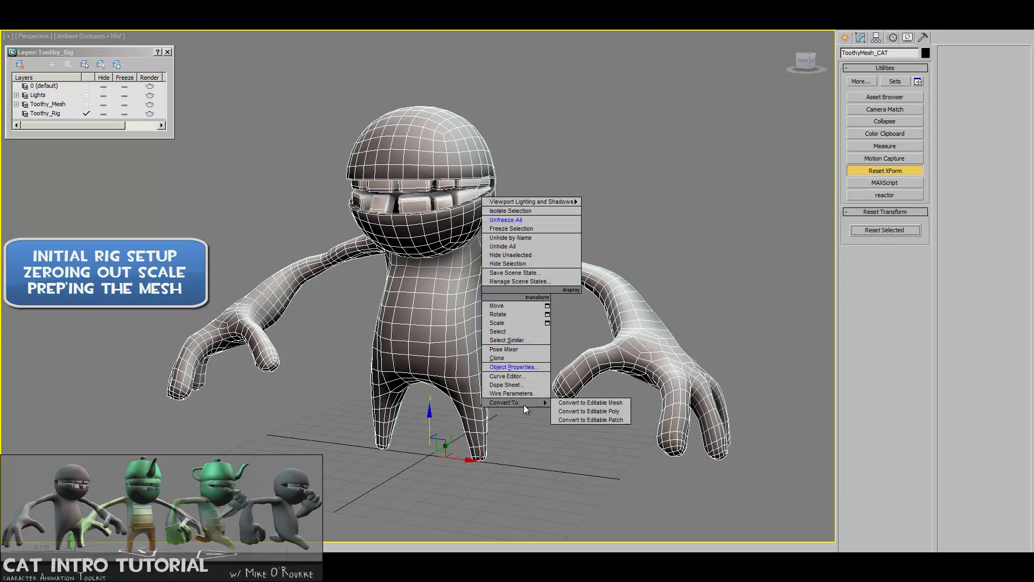
pyautogui.click(619, 411)
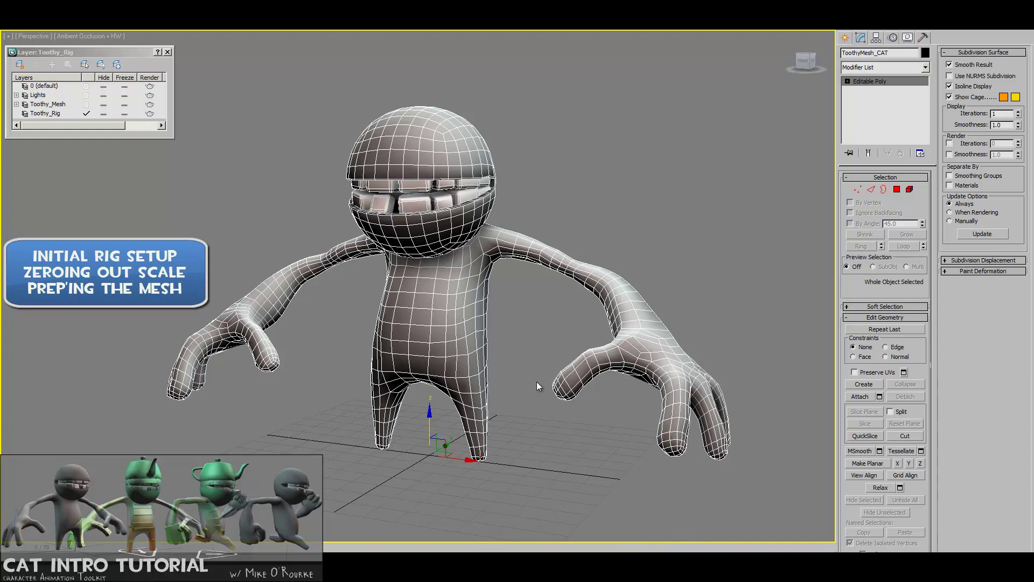
# - Turn on see-through display for the character mesh and freeze it so it cannot be selected
pyautogui.keyDown('alt'); pyautogui.moveTo(483, 367); pyautogui.dragTo(530, 359, button='middle'); pyautogui.keyUp('alt')
pyautogui.scroll(3, 515, 360)
pyautogui.keyDown('alt'); pyautogui.moveTo(530, 360); pyautogui.dragTo(521, 399, button='middle'); pyautogui.keyUp('alt')
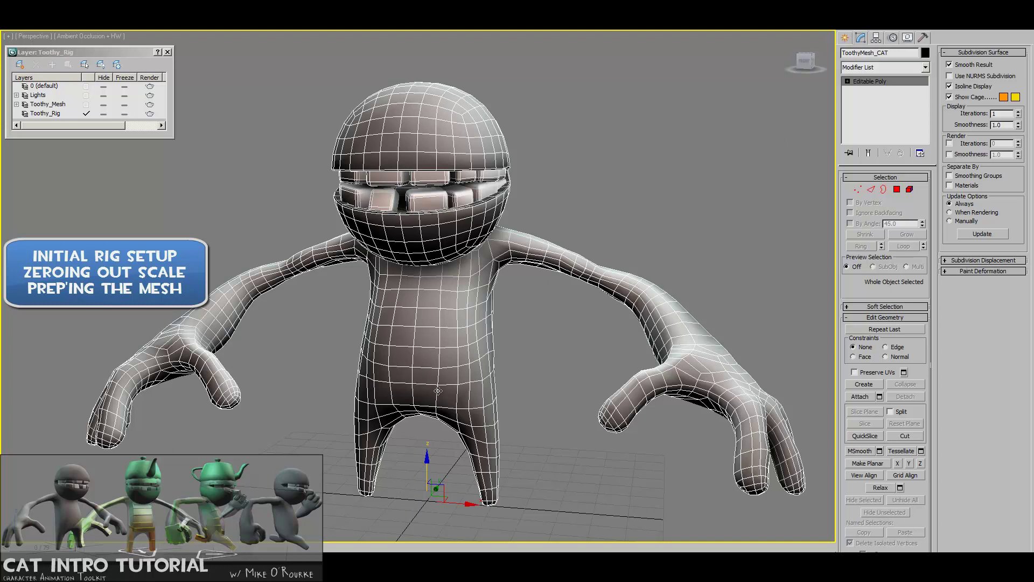
pyautogui.hotkey('alt', 'x')
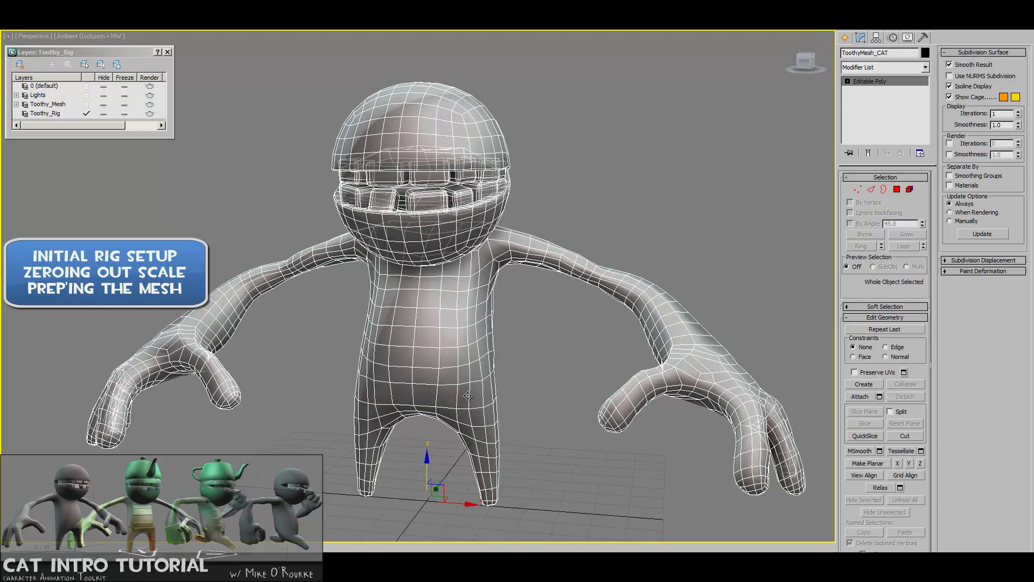
pyautogui.rightClick(423, 344)
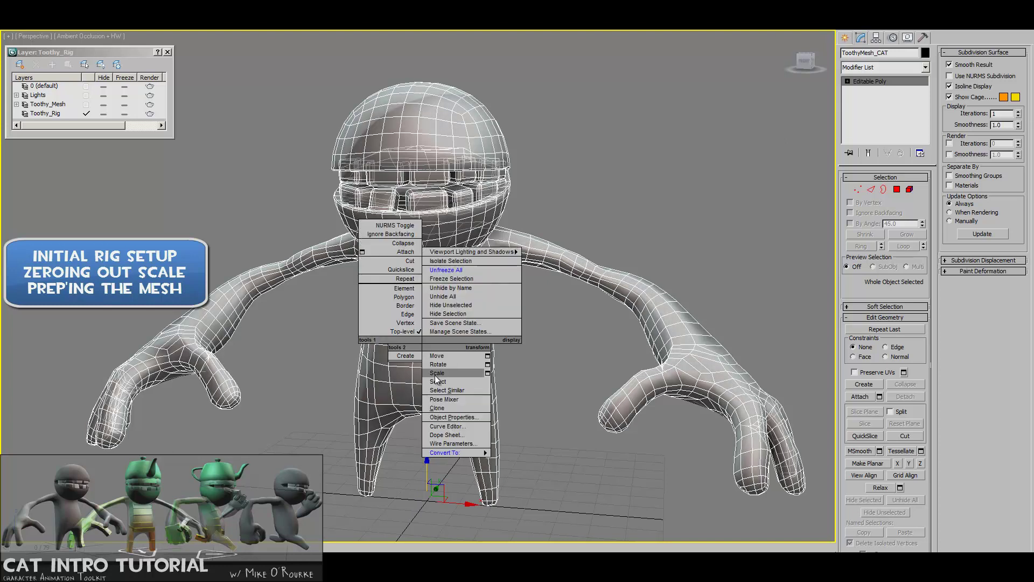
pyautogui.click(458, 279)
# - Activate the CATParent tool from the CAT Objects helper category
pyautogui.keyDown('alt'); pyautogui.moveTo(518, 371); pyautogui.dragTo(538, 357, button='middle'); pyautogui.keyUp('alt')
pyautogui.keyDown('alt'); pyautogui.moveTo(552, 302); pyautogui.dragTo(544, 323, button='middle'); pyautogui.keyUp('alt')
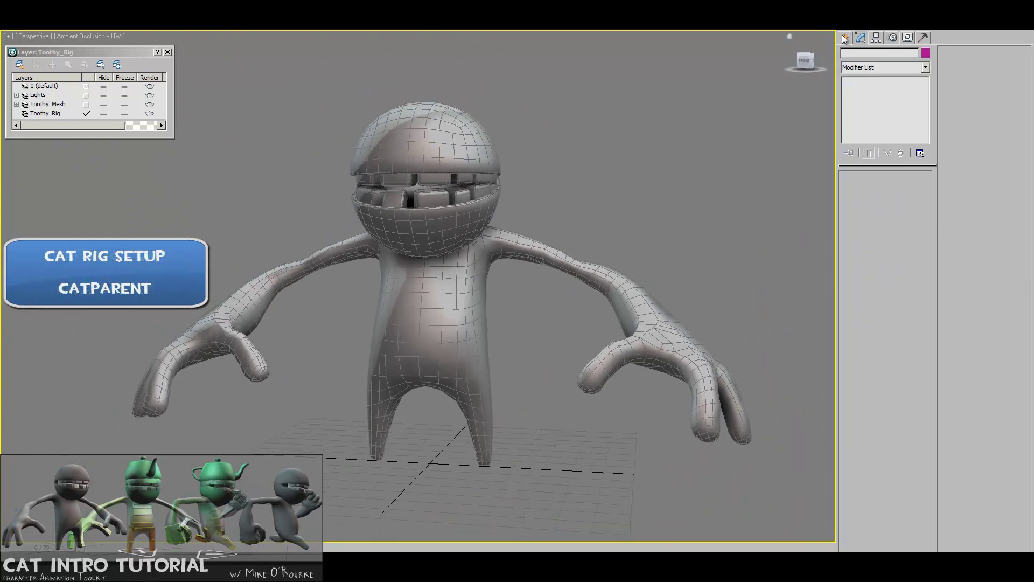
pyautogui.click(844, 38)
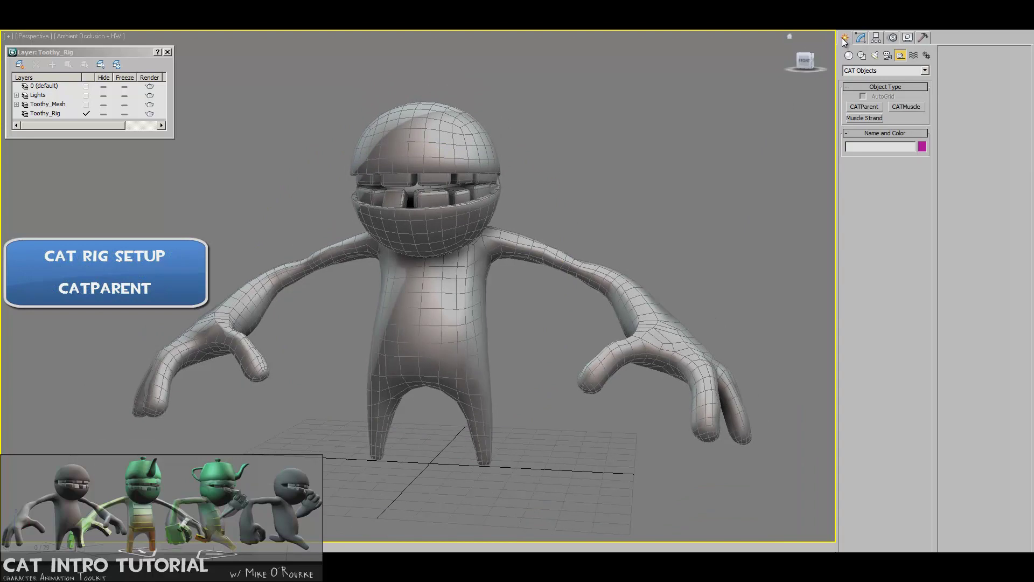
pyautogui.click(894, 70)
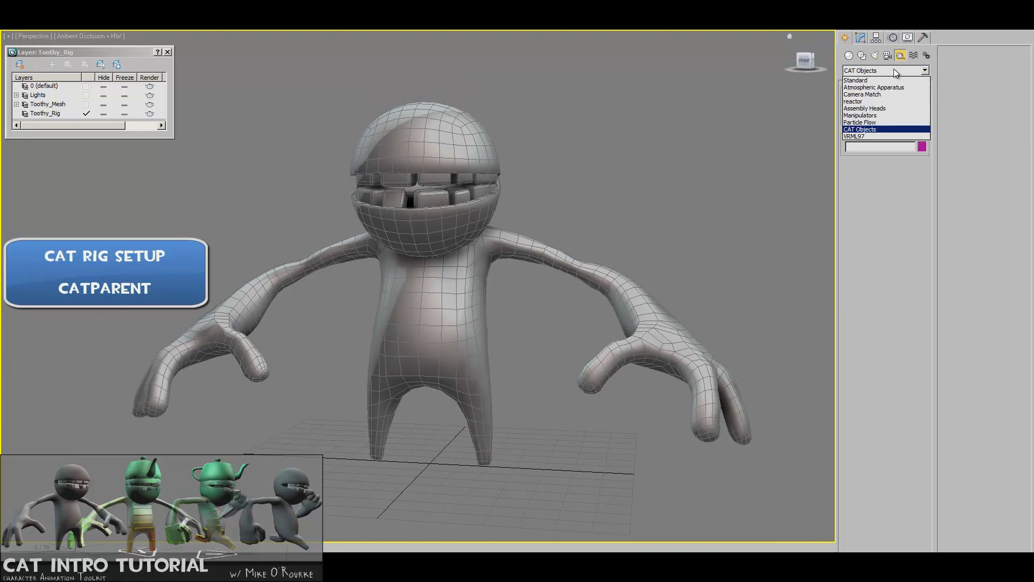
pyautogui.click(886, 129)
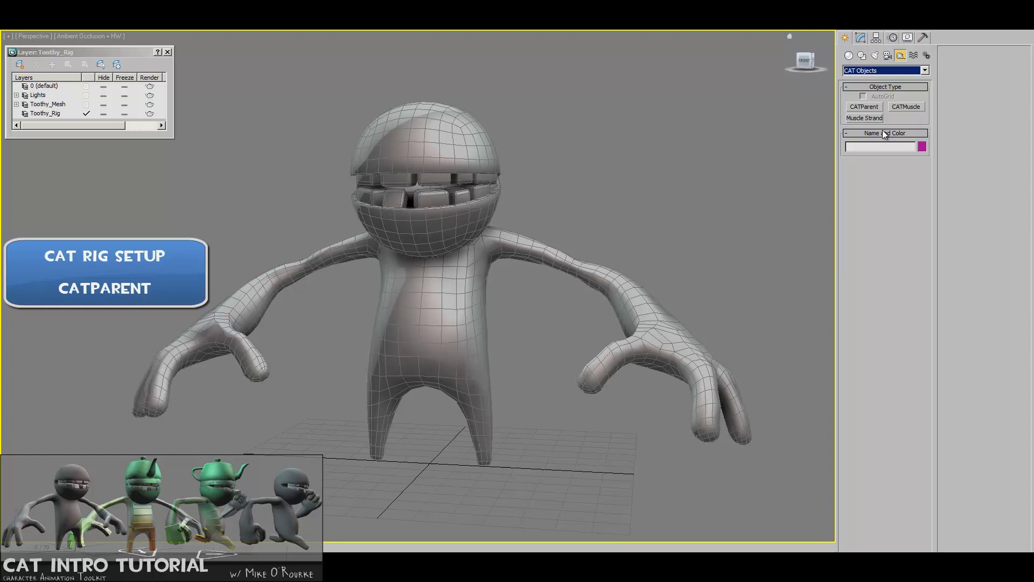
pyautogui.click(865, 107)
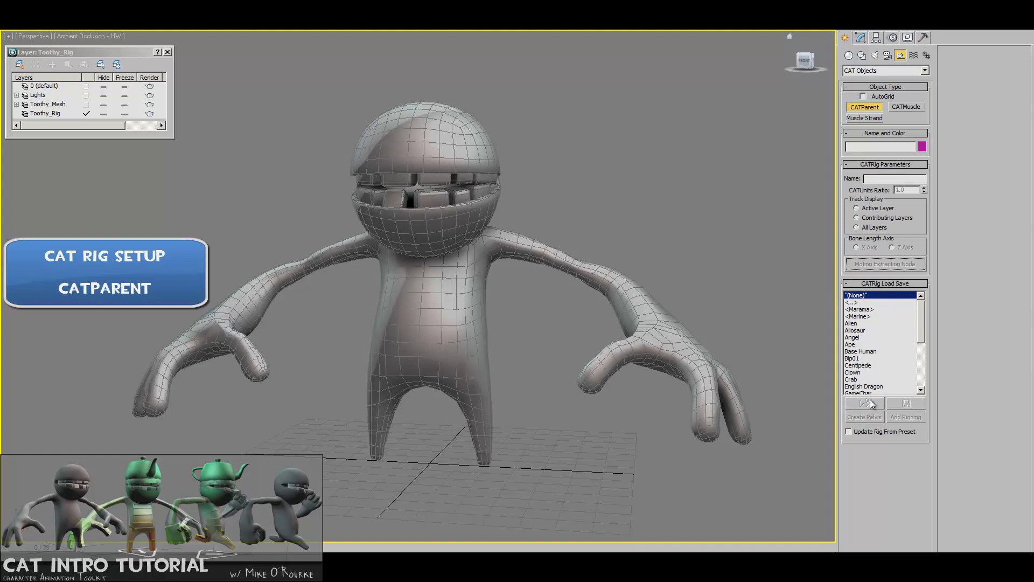
# - Browse the CATRig presets, try the Teethy preset, and return the choice to (None)
pyautogui.moveTo(921, 305); pyautogui.dragTo(922, 357)
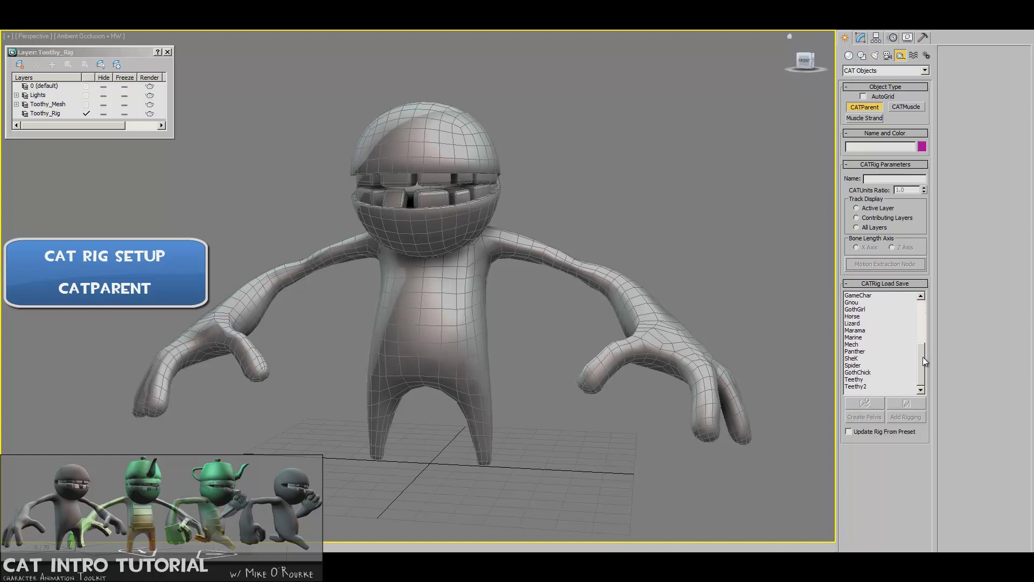
pyautogui.click(889, 379)
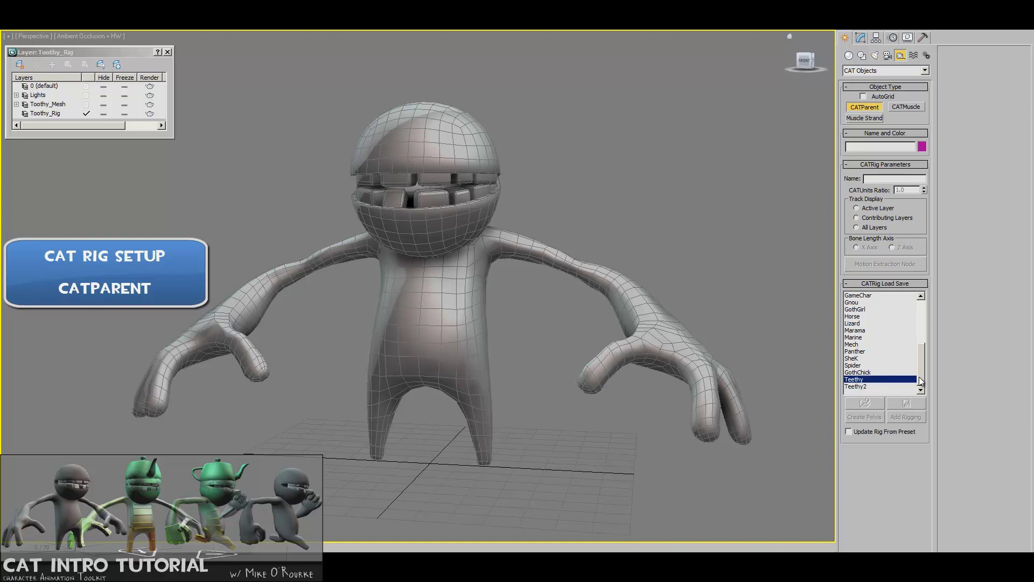
pyautogui.moveTo(922, 369); pyautogui.dragTo(922, 312)
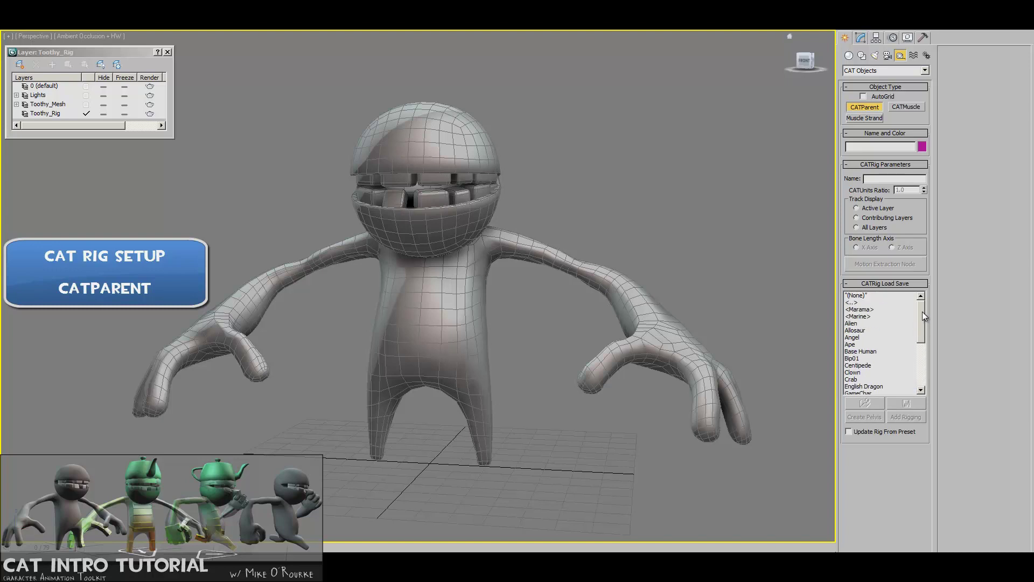
pyautogui.click(862, 296)
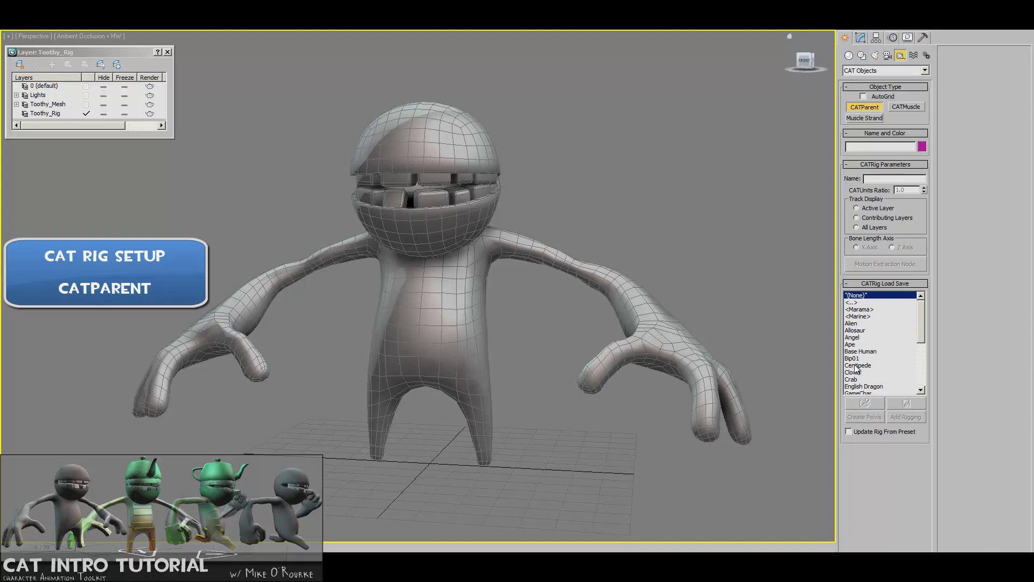
# - Try placing an Ape preset rig beside the character, undo it, and return the preset to (None)
pyautogui.click(856, 344)
pyautogui.moveTo(572, 459); pyautogui.dragTo(724, 433)
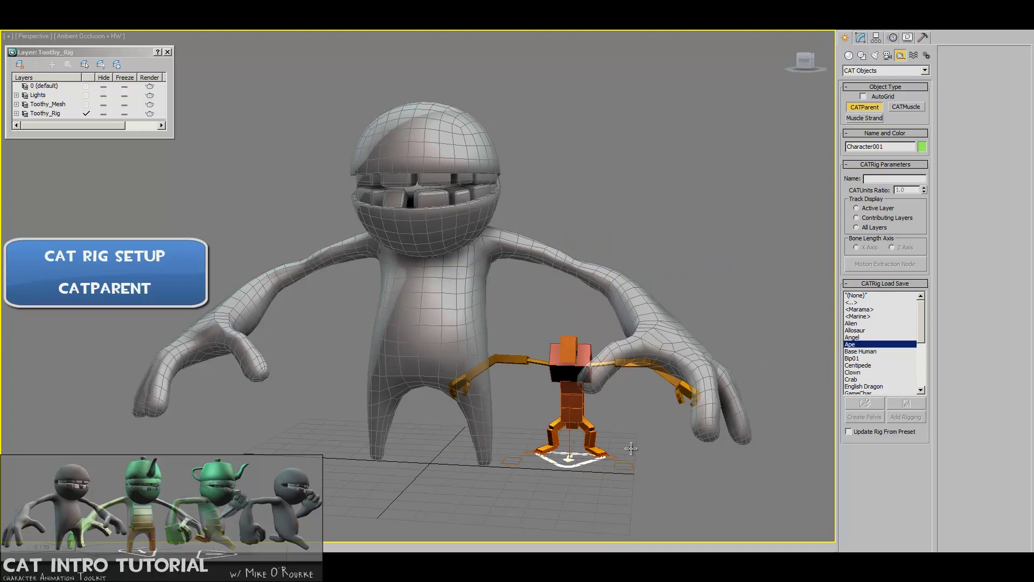
pyautogui.hotkey('ctrl', 'z')
pyautogui.click(860, 295)
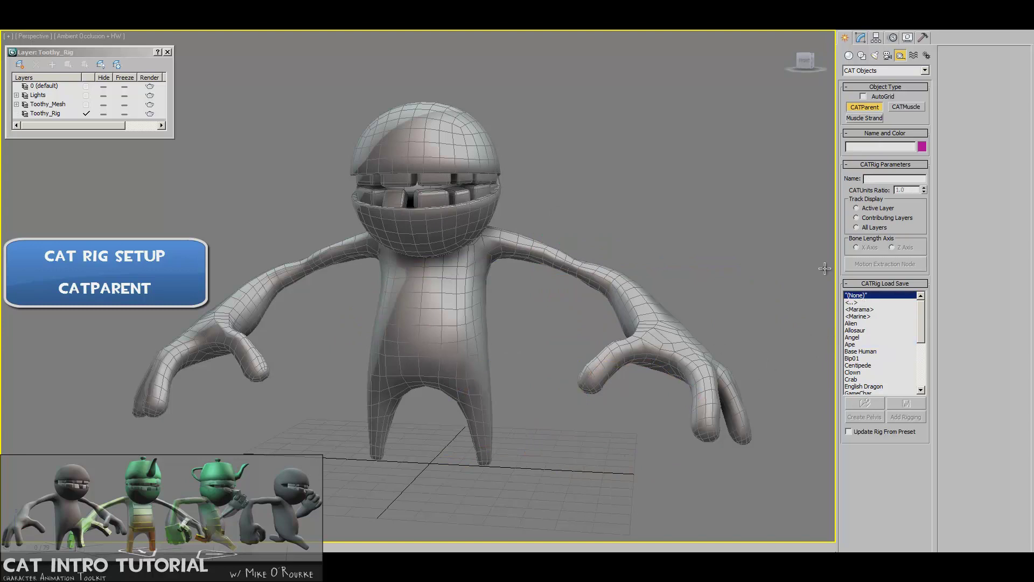
# - Place an empty CATParent between the character's feet with a CATUnits ratio of about 0.565
pyautogui.moveTo(428, 462); pyautogui.dragTo(719, 533)
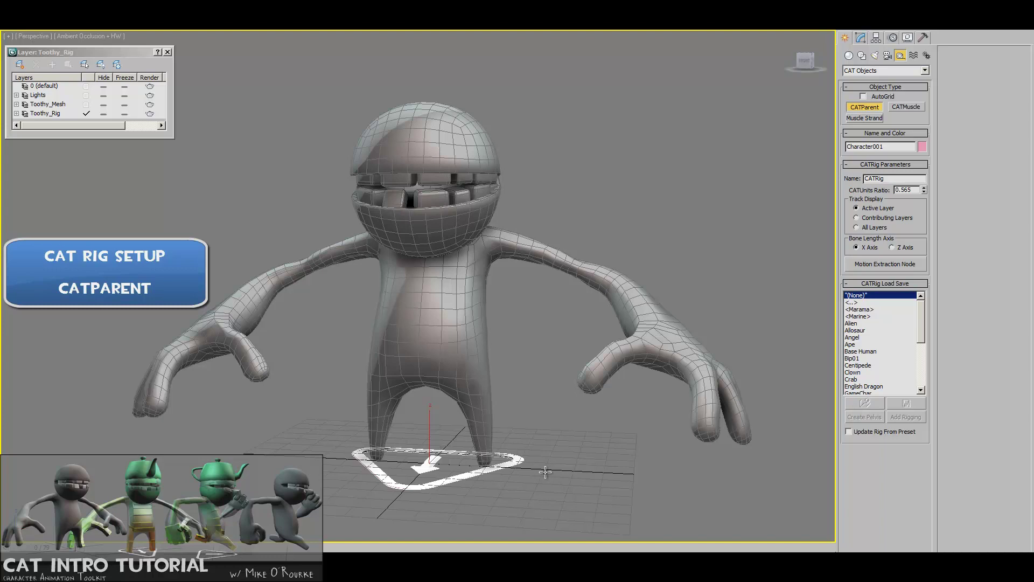
pyautogui.rightClick(524, 465)
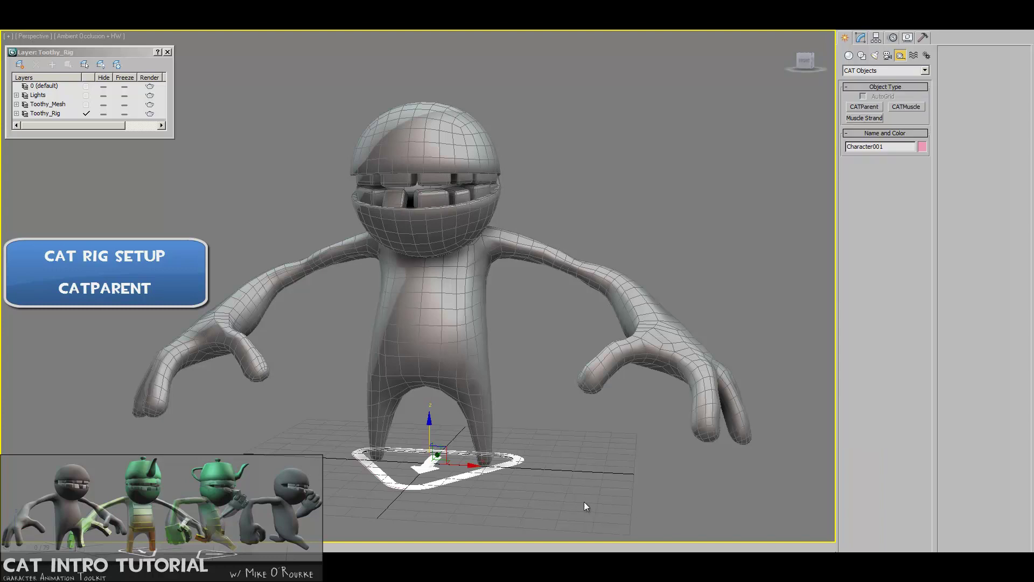
pyautogui.moveTo(439, 482); pyautogui.dragTo(440, 451)
pyautogui.rightClick(439, 451)
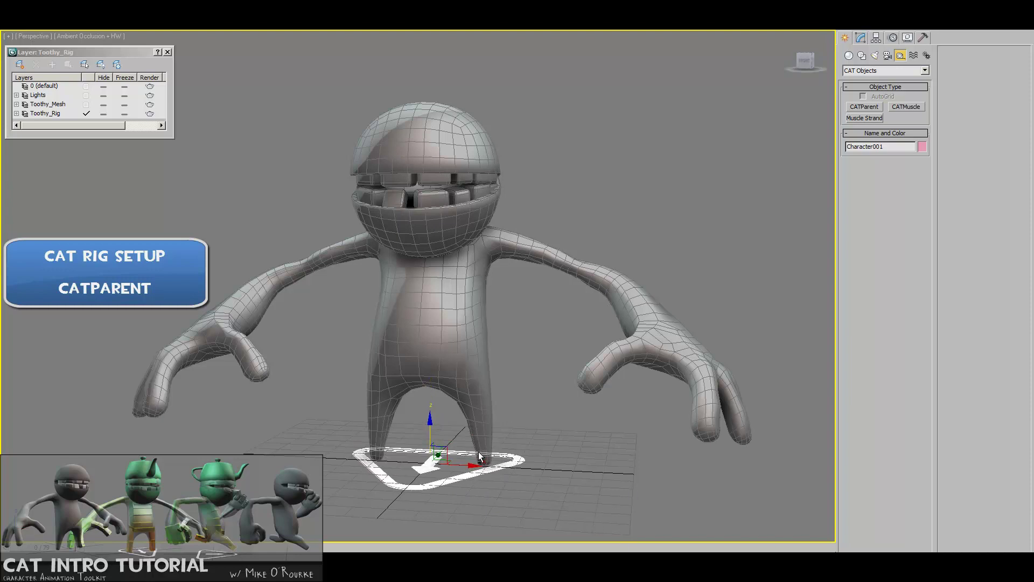
# - Create the pelvis hub for the selected CATParent
pyautogui.keyDown('alt'); pyautogui.moveTo(478, 453); pyautogui.dragTo(524, 420, button='middle'); pyautogui.keyUp('alt')
pyautogui.moveTo(531, 431); pyautogui.dragTo(536, 385, button='middle')
pyautogui.keyDown('alt'); pyautogui.moveTo(431, 377); pyautogui.dragTo(452, 378, button='middle'); pyautogui.keyUp('alt')
pyautogui.moveTo(452, 379); pyautogui.dragTo(451, 402, button='middle')
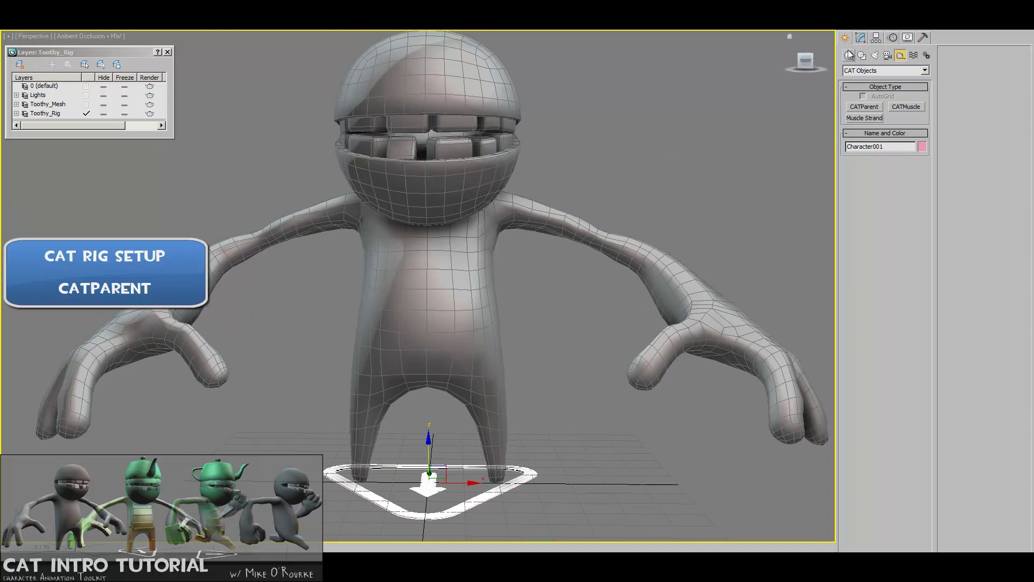
pyautogui.click(861, 38)
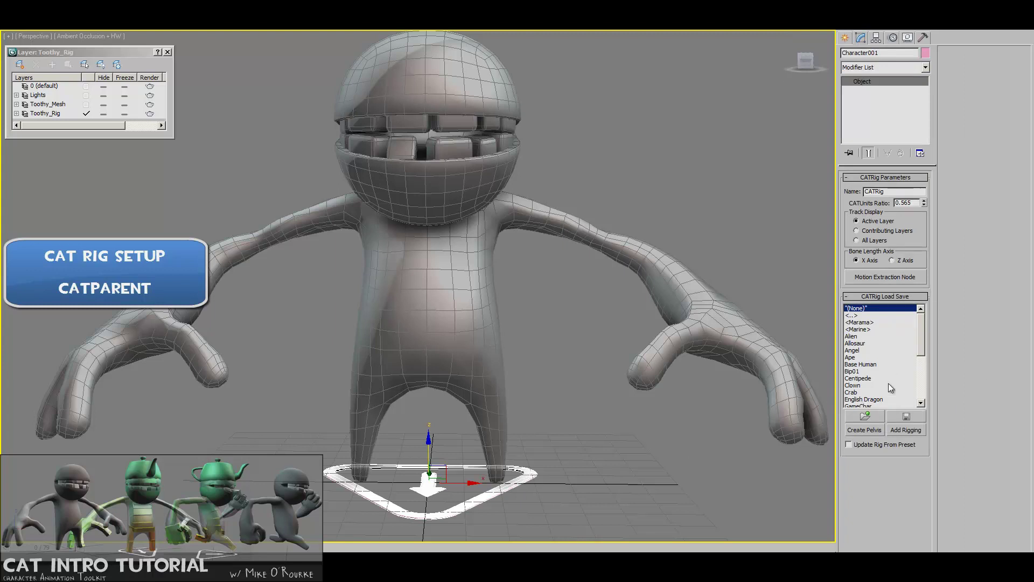
pyautogui.click(867, 431)
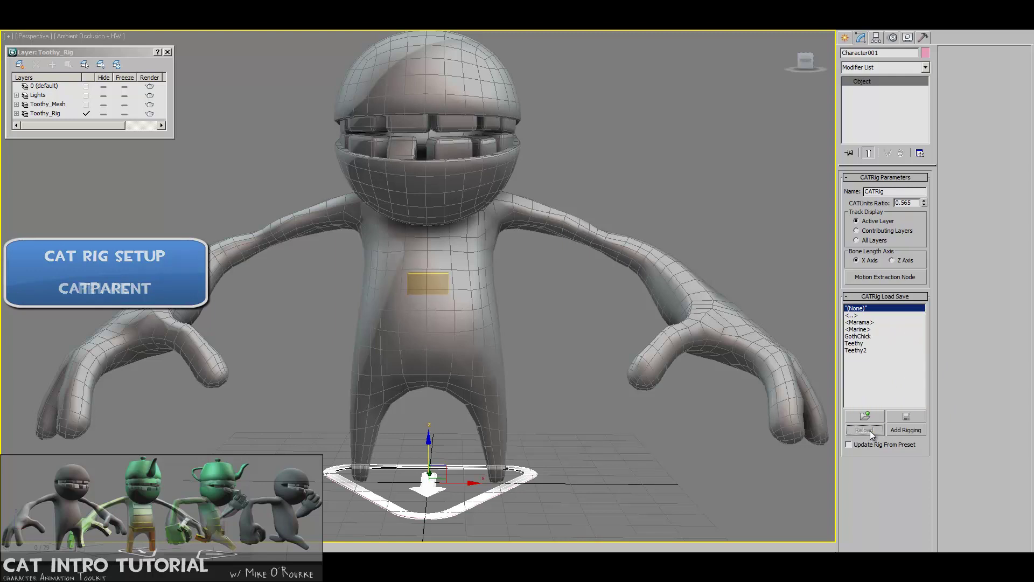
# - Move the pelvis hub down into the character's lower torso, just above the legs
pyautogui.click(431, 284)
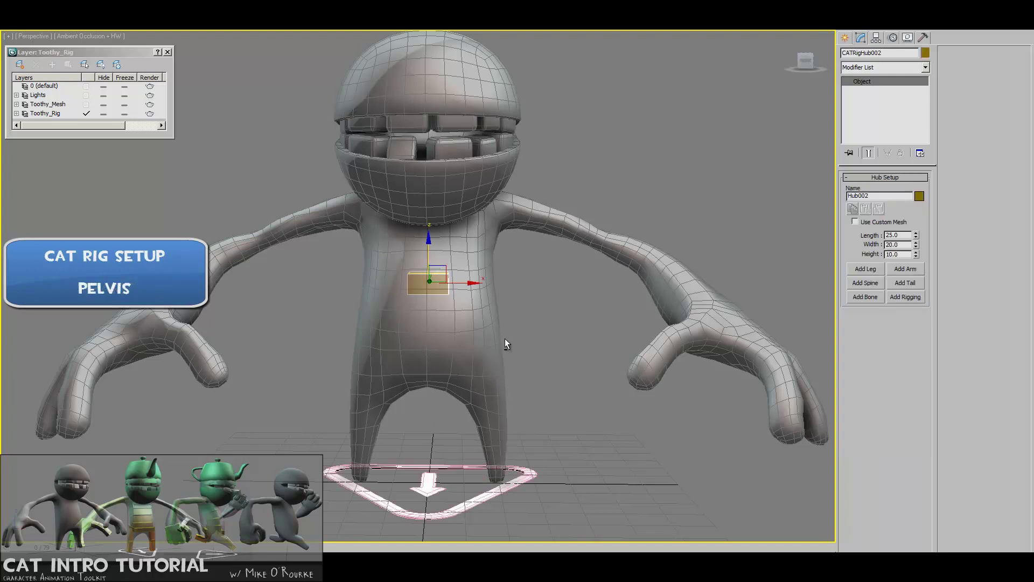
pyautogui.keyDown('alt'); pyautogui.moveTo(505, 339); pyautogui.dragTo(537, 365, button='middle'); pyautogui.keyUp('alt')
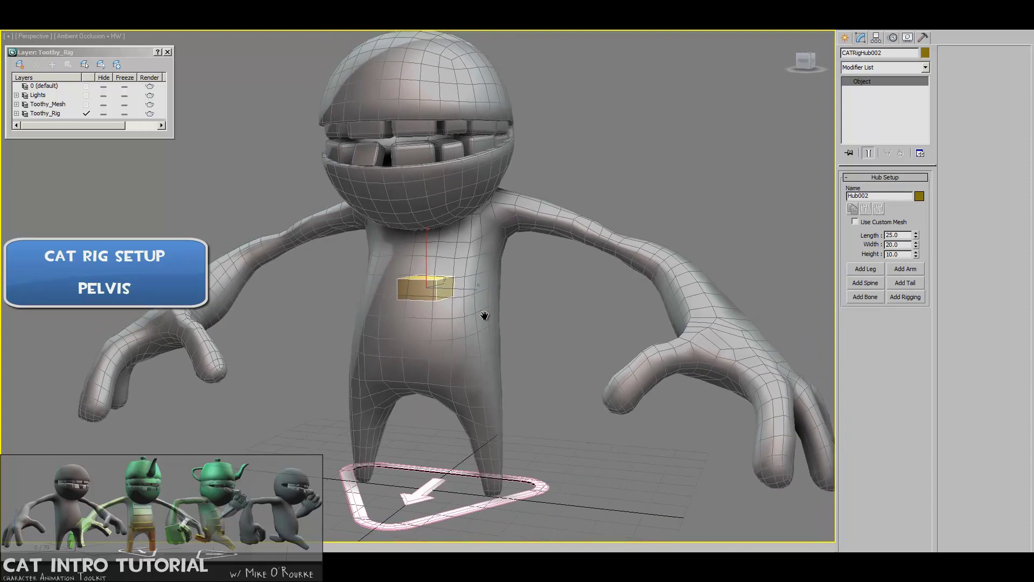
pyautogui.moveTo(482, 316)
pyautogui.keyDown('alt'); pyautogui.mouseDown(button='middle')
pyautogui.moveTo(452, 321)
pyautogui.moveTo(509, 319)
pyautogui.moveTo(512, 289)
pyautogui.moveTo(495, 309)
pyautogui.moveTo(455, 310)
pyautogui.moveTo(467, 321)
pyautogui.mouseUp(button='middle'); pyautogui.keyUp('alt')
pyautogui.press('w')
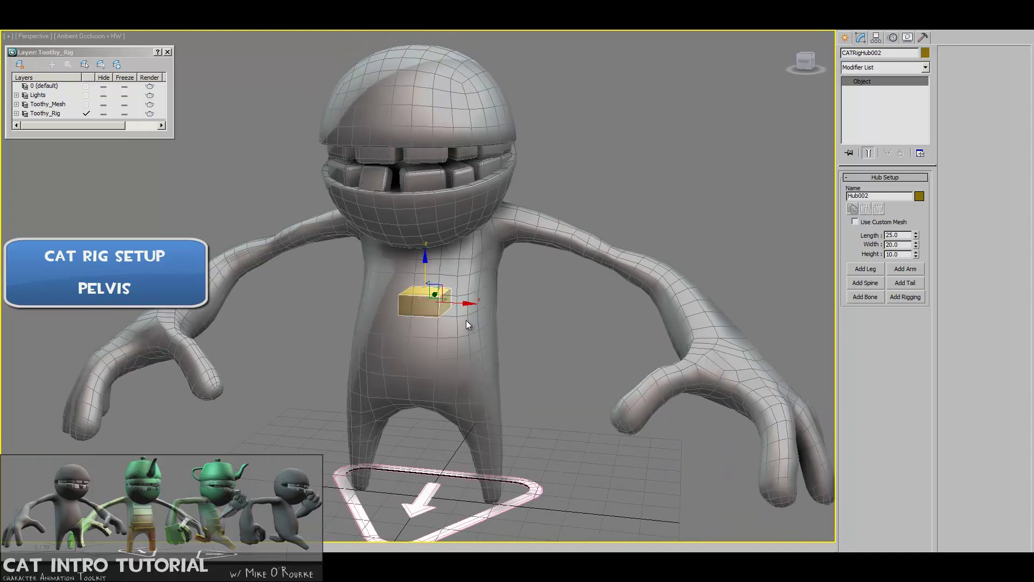
pyautogui.press('r')
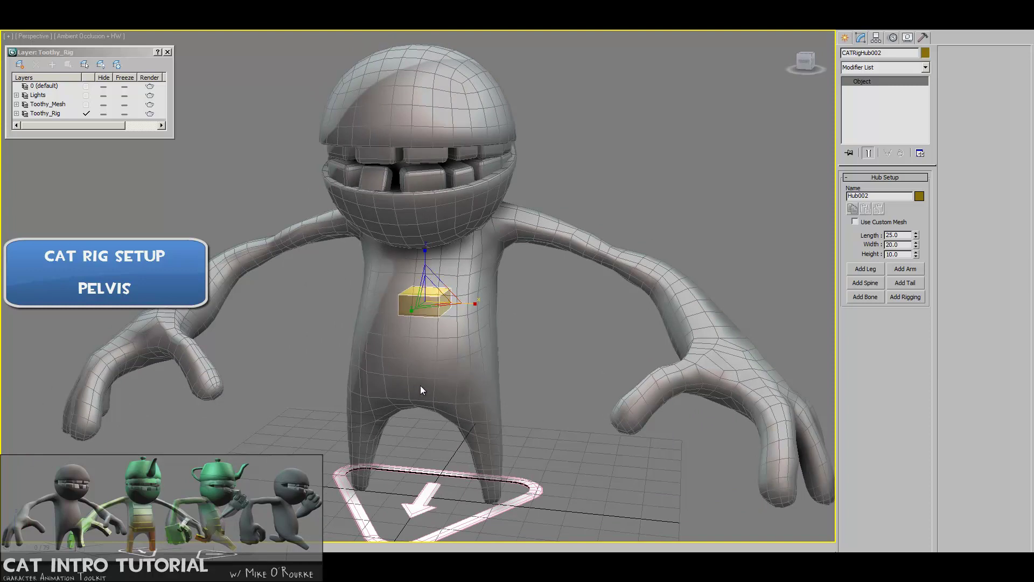
pyautogui.press('w')
pyautogui.keyDown('alt'); pyautogui.moveTo(484, 350); pyautogui.dragTo(466, 290, button='middle'); pyautogui.keyUp('alt')
pyautogui.moveTo(465, 290); pyautogui.dragTo(463, 363)
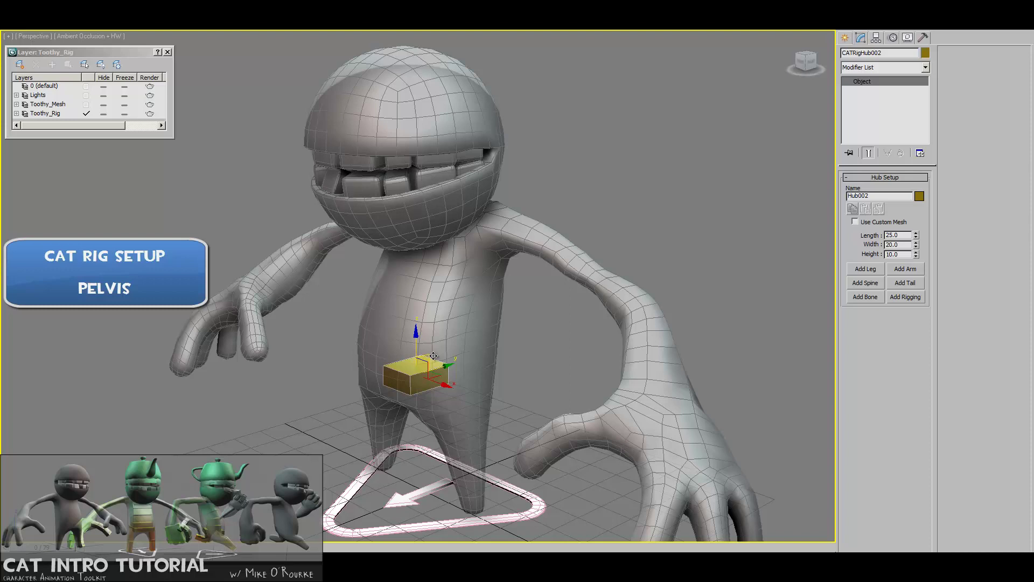
pyautogui.keyDown('alt'); pyautogui.moveTo(463, 364); pyautogui.dragTo(489, 337, button='middle'); pyautogui.keyUp('alt')
pyautogui.moveTo(416, 337); pyautogui.dragTo(416, 341)
pyautogui.keyDown('alt'); pyautogui.moveTo(417, 339); pyautogui.dragTo(436, 340, button='middle'); pyautogui.keyUp('alt')
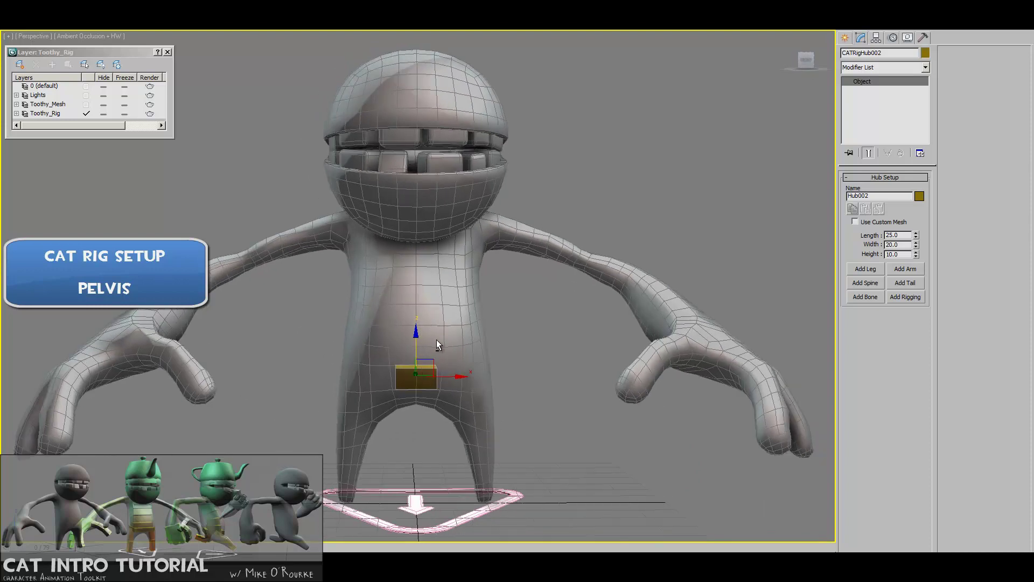
# - Scale the pelvis hub to about 44.66 wide and 48.03 long to fill the lower torso
pyautogui.press('r')
pyautogui.moveTo(457, 375); pyautogui.dragTo(507, 375)
pyautogui.keyDown('alt'); pyautogui.moveTo(507, 374); pyautogui.dragTo(383, 339, button='middle'); pyautogui.keyUp('alt')
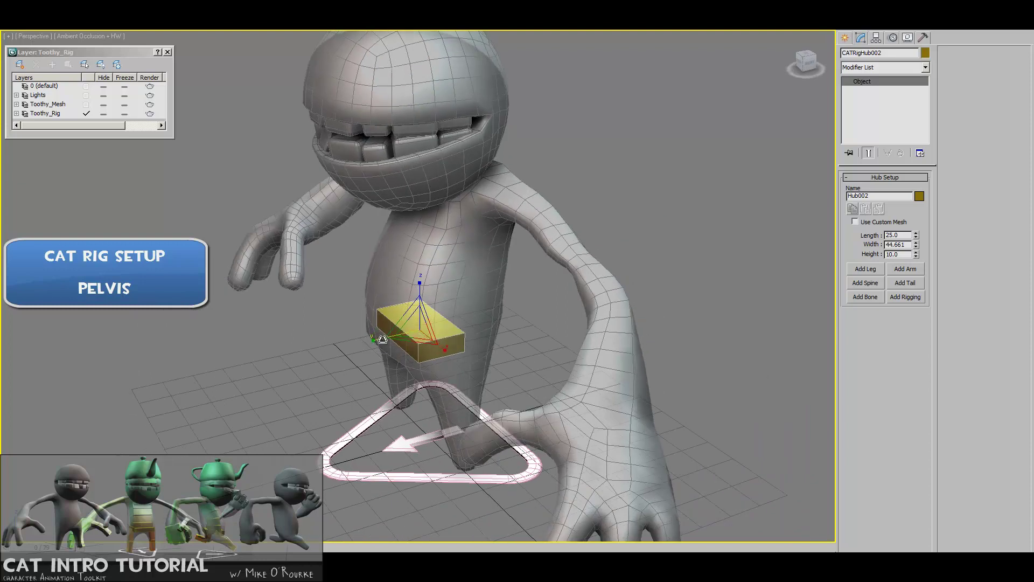
pyautogui.moveTo(374, 341); pyautogui.dragTo(345, 350)
# - Shift the pelvis hub slightly backward so it is centred front to back in the lower torso
pyautogui.keyDown('alt'); pyautogui.moveTo(345, 350); pyautogui.dragTo(392, 340, button='middle'); pyautogui.keyUp('alt')
pyautogui.press('e')
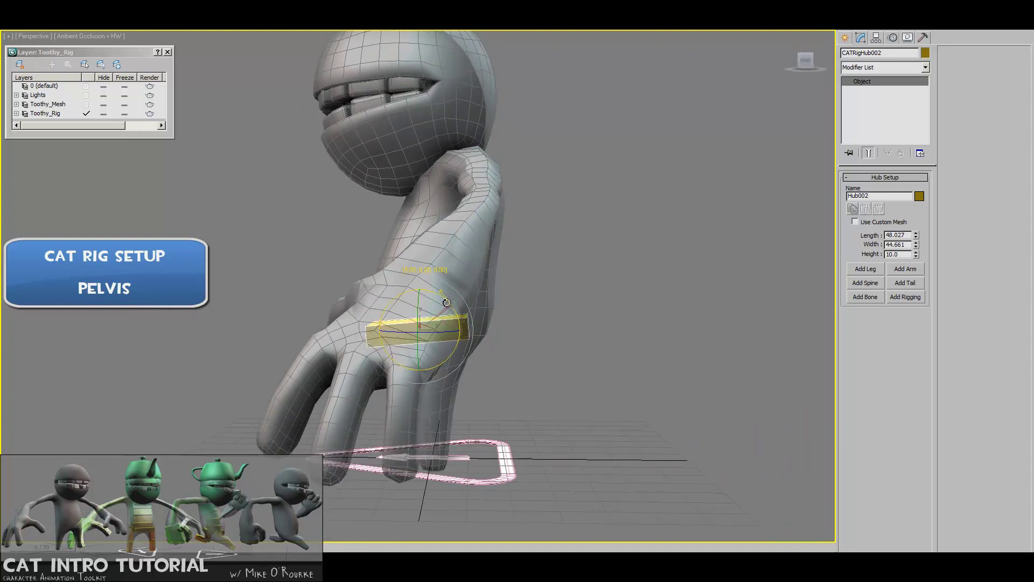
pyautogui.moveTo(449, 304); pyautogui.dragTo(460, 327)
pyautogui.press('w')
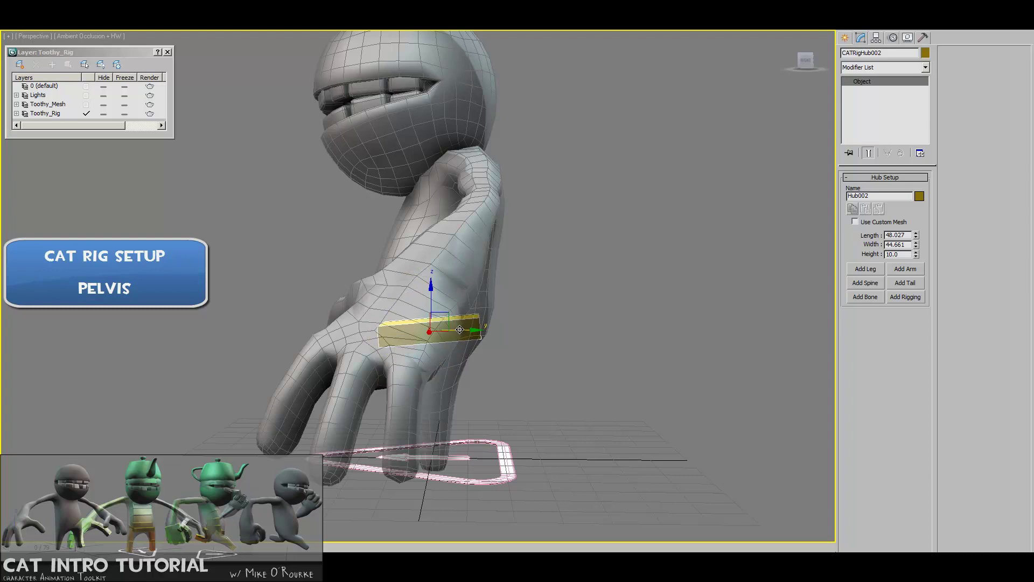
pyautogui.keyDown('alt'); pyautogui.moveTo(459, 327); pyautogui.dragTo(544, 364, button='middle'); pyautogui.keyUp('alt')
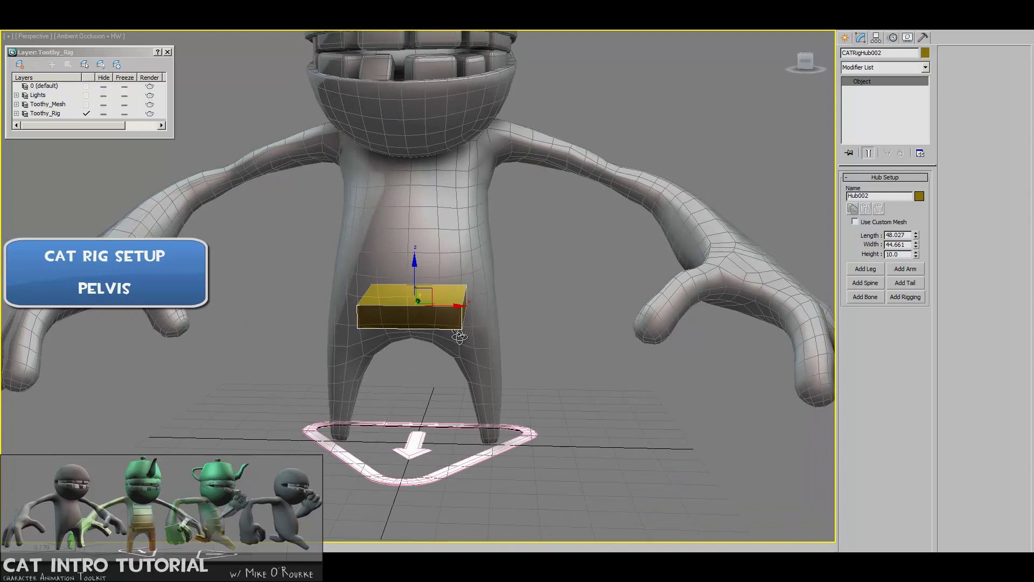
# - Add a leg to the pelvis hub and select the new leg's foot platform
pyautogui.click(871, 269)
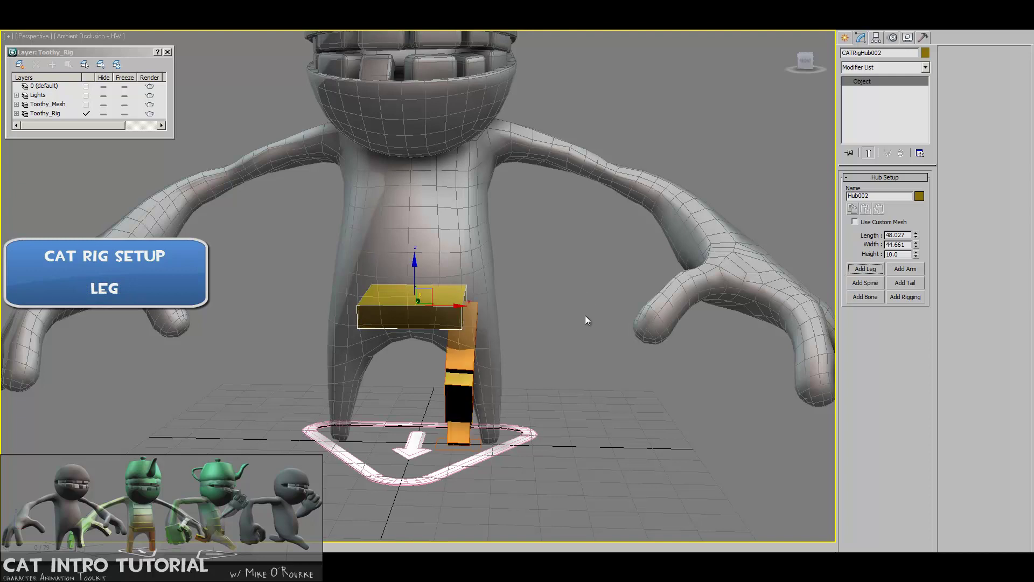
pyautogui.moveTo(553, 349); pyautogui.dragTo(537, 278, button='middle')
pyautogui.scroll(3, 542, 328)
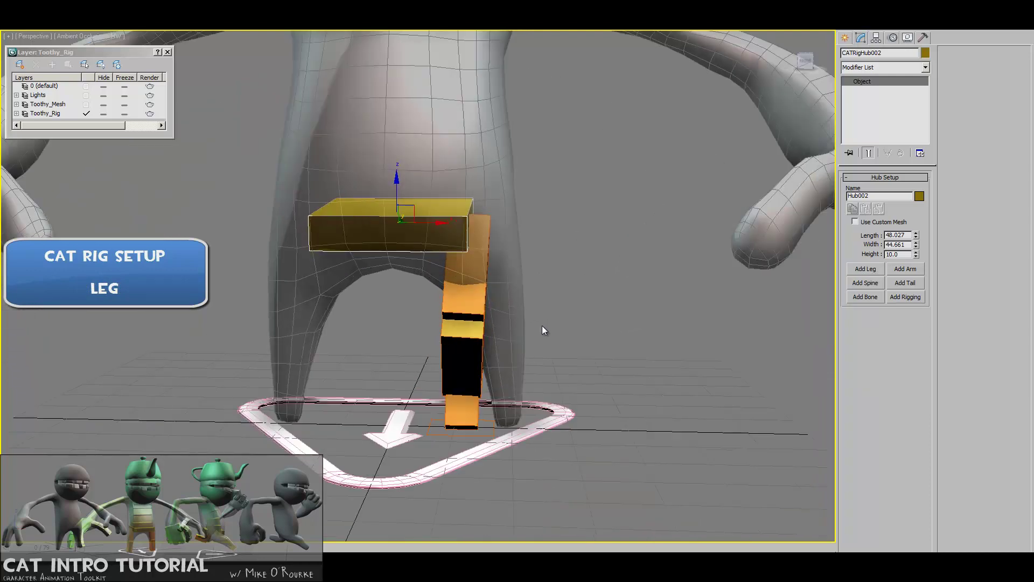
pyautogui.keyDown('alt'); pyautogui.moveTo(542, 328); pyautogui.dragTo(520, 286, button='middle'); pyautogui.keyUp('alt')
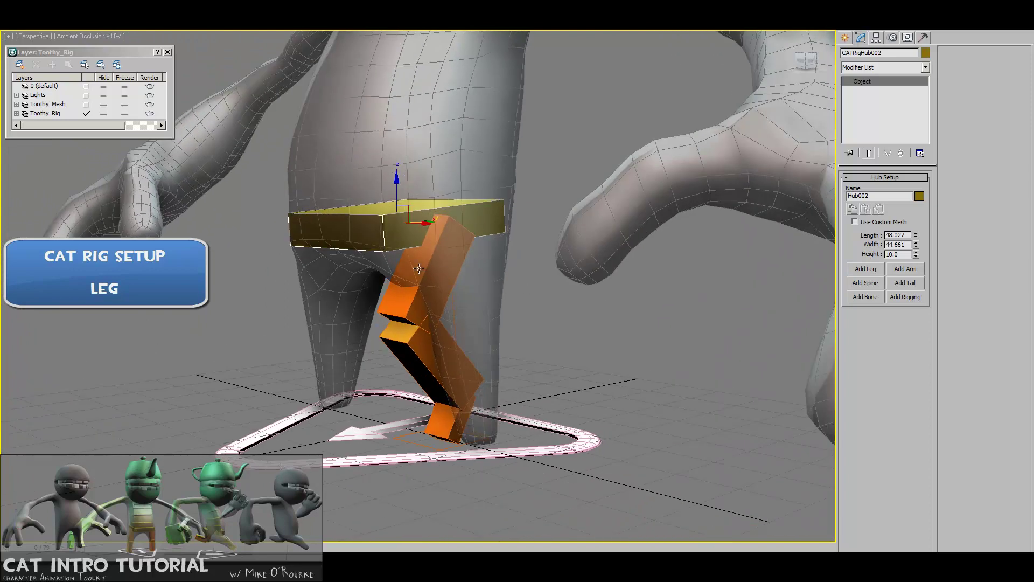
pyautogui.click(451, 406)
pyautogui.click(422, 447)
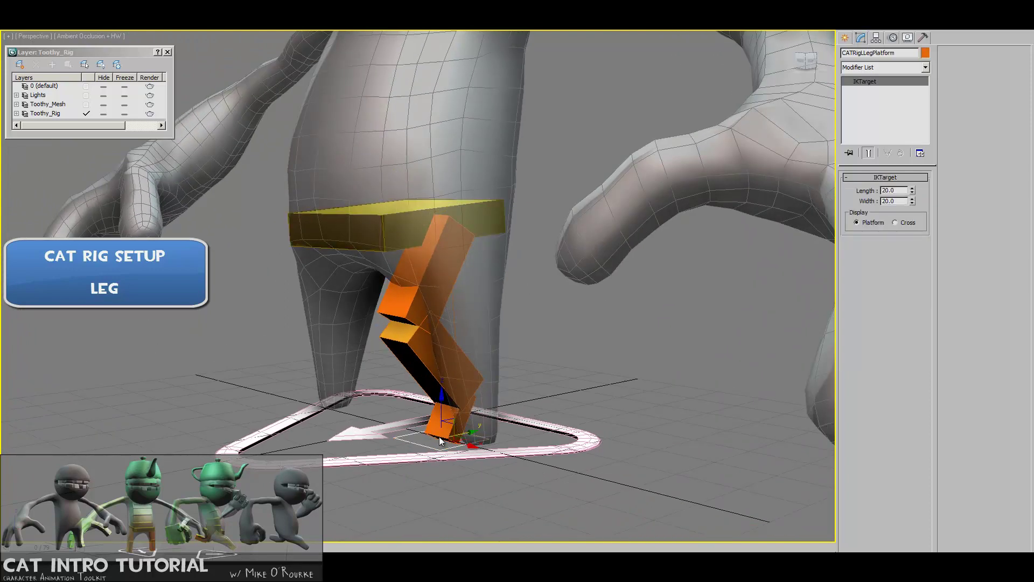
# - Try moving the foot platform freely to test how the left leg bends
pyautogui.moveTo(439, 440); pyautogui.dragTo(492, 376)
pyautogui.rightClick(424, 398)
pyautogui.rightClick(492, 377)
pyautogui.moveTo(559, 405)
pyautogui.keyDown('alt'); pyautogui.mouseDown(button='middle')
pyautogui.moveTo(490, 393)
pyautogui.moveTo(555, 398)
pyautogui.mouseUp(button='middle'); pyautogui.keyUp('alt')
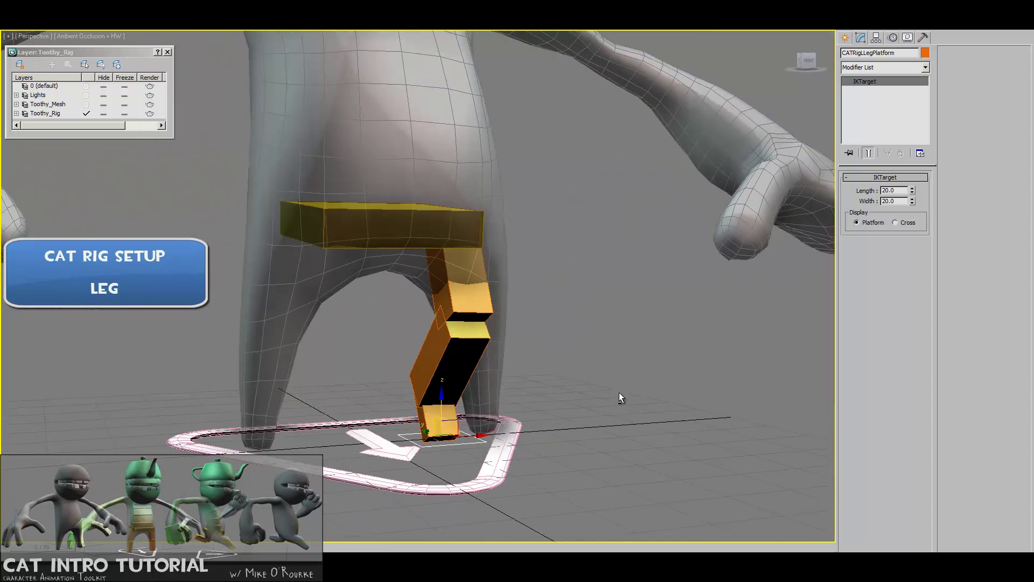
pyautogui.keyDown('alt'); pyautogui.moveTo(618, 393); pyautogui.dragTo(575, 396, button='middle'); pyautogui.keyUp('alt')
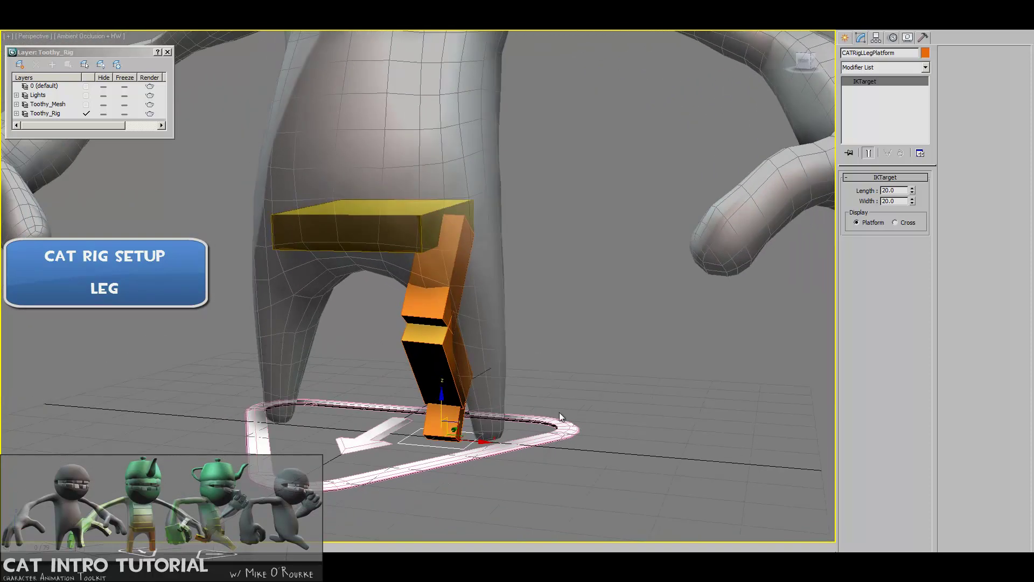
# - Move the foot platform sideways until it sits under the character's left foot
pyautogui.keyDown('alt'); pyautogui.moveTo(512, 404); pyautogui.dragTo(488, 433, button='middle'); pyautogui.keyUp('alt')
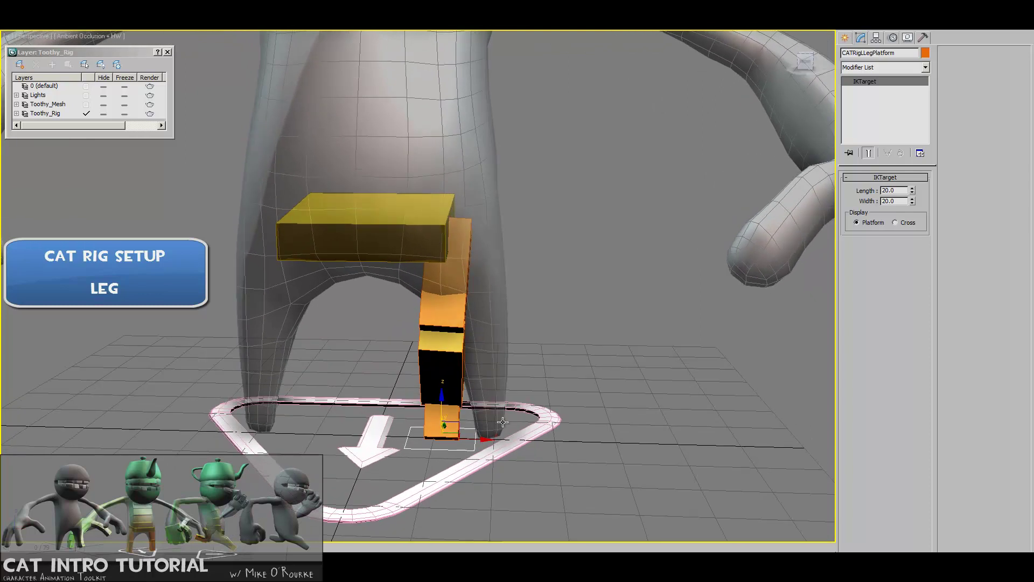
pyautogui.moveTo(475, 438); pyautogui.dragTo(523, 442)
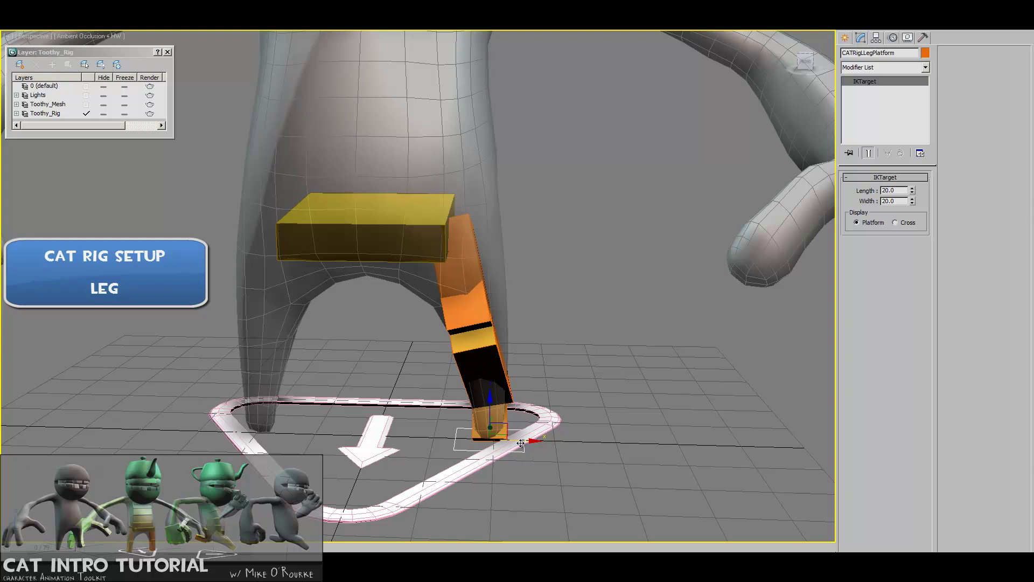
pyautogui.moveTo(519, 441); pyautogui.dragTo(519, 441)
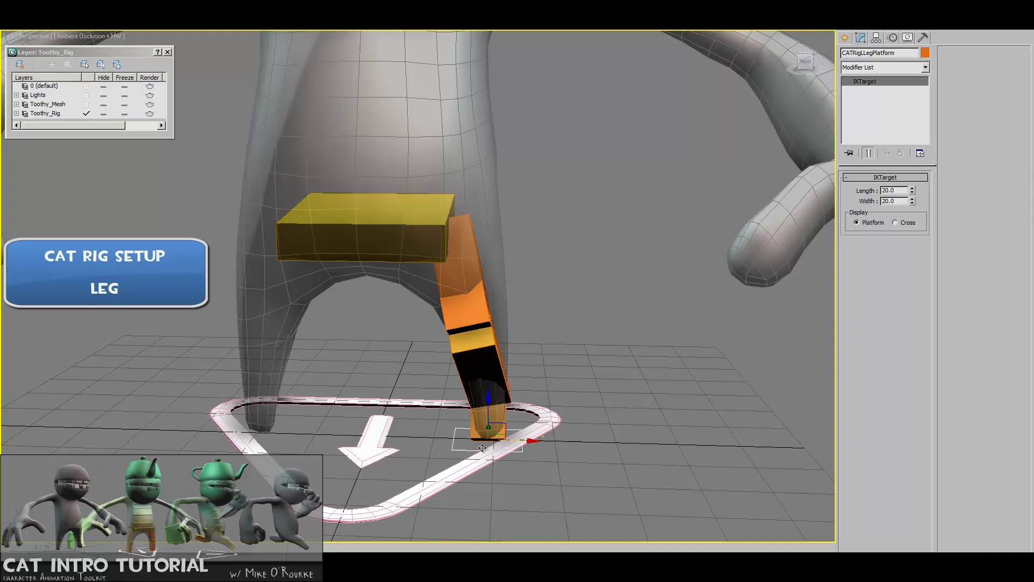
# - Lower the pelvis hub slightly so it sits just above the crotch
pyautogui.click(477, 284)
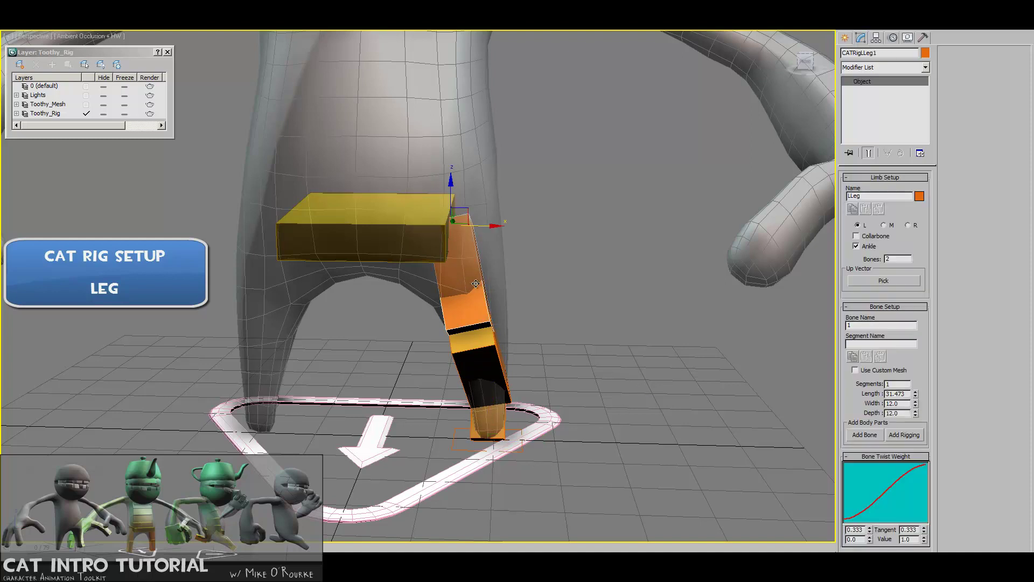
pyautogui.moveTo(467, 253); pyautogui.dragTo(500, 289, button='middle')
pyautogui.click(394, 256)
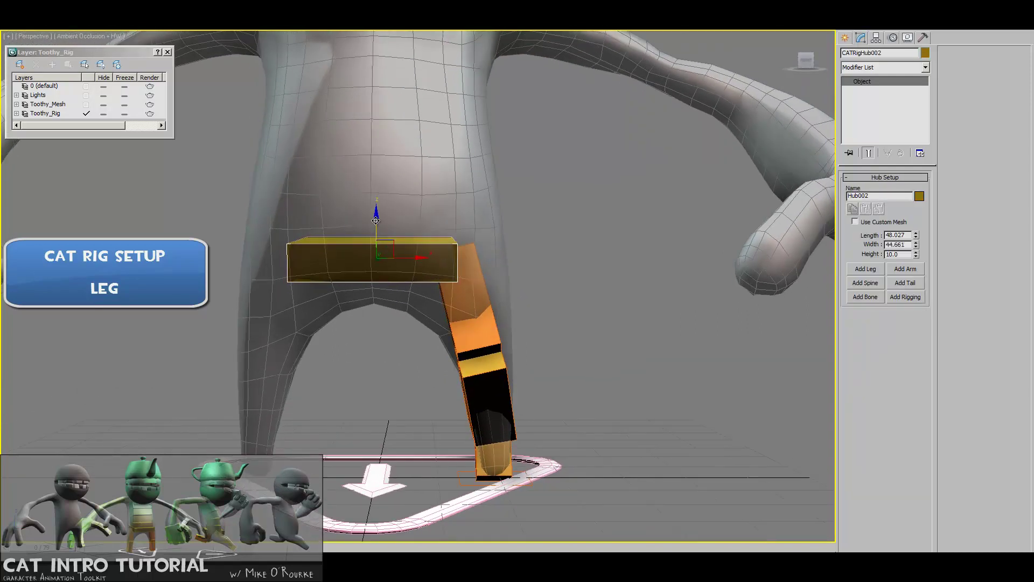
pyautogui.moveTo(376, 219); pyautogui.dragTo(373, 234)
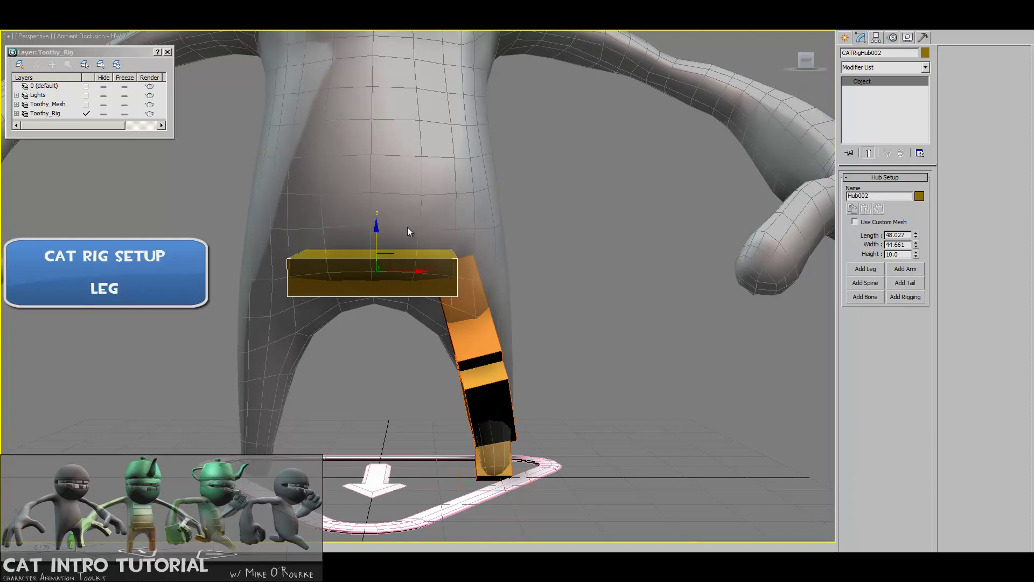
pyautogui.moveTo(417, 266); pyautogui.dragTo(416, 256)
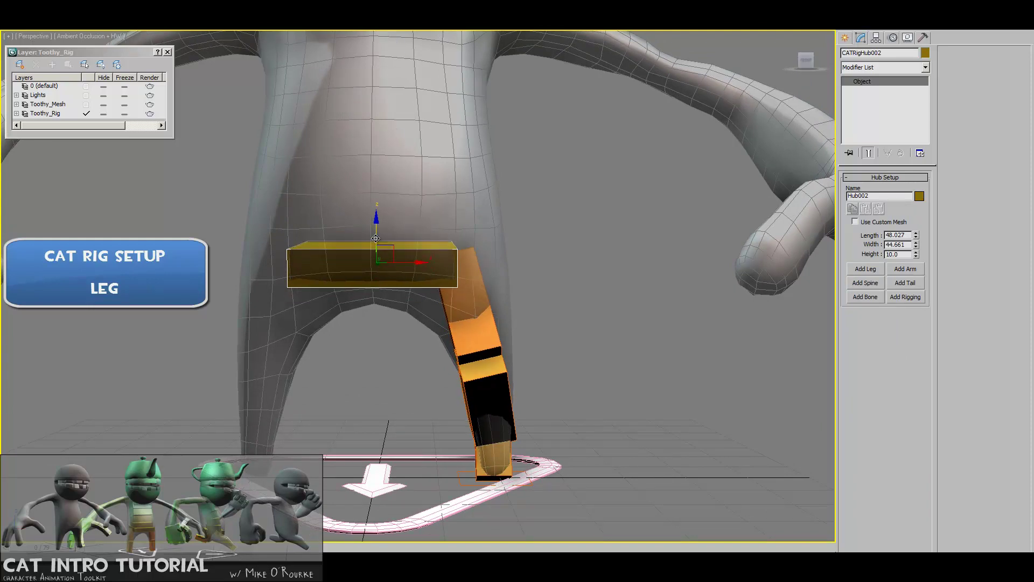
# - Widen the pelvis hub to about 49.55 to bring the hip nearer the left leg's centre
pyautogui.keyDown('alt'); pyautogui.moveTo(525, 308); pyautogui.dragTo(526, 302, button='middle'); pyautogui.keyUp('alt')
pyautogui.press('r')
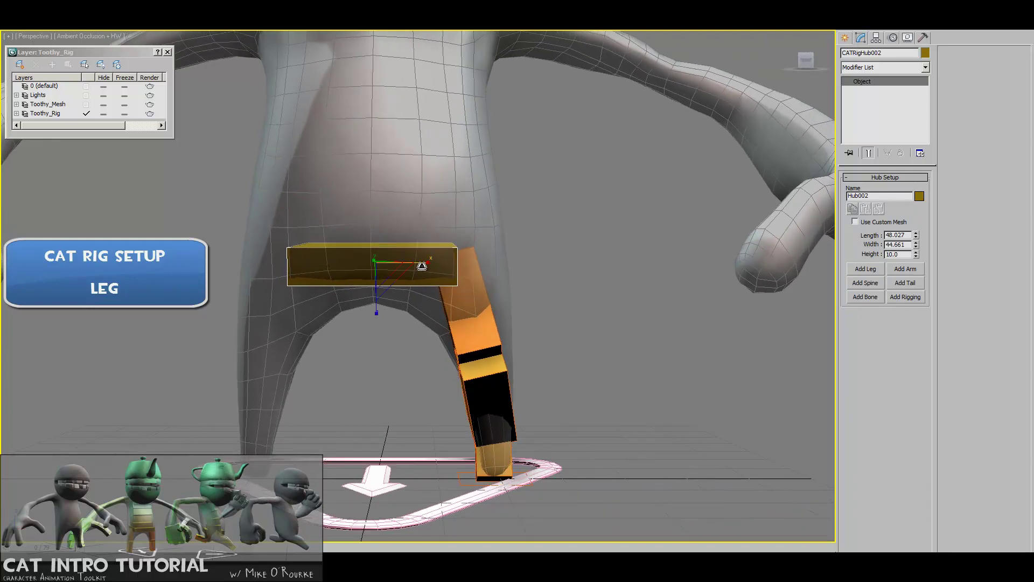
pyautogui.moveTo(420, 264); pyautogui.dragTo(426, 265)
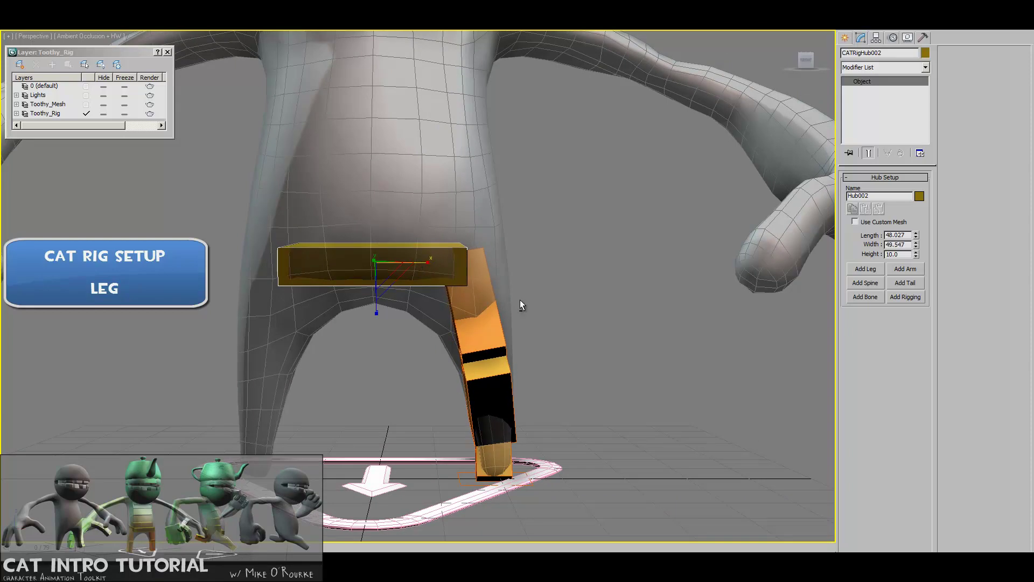
pyautogui.moveTo(520, 300)
pyautogui.keyDown('alt'); pyautogui.mouseDown(button='middle')
pyautogui.moveTo(481, 307)
pyautogui.moveTo(518, 298)
pyautogui.mouseUp(button='middle'); pyautogui.keyUp('alt')
# - Try moving the left upper leg bone at the hip
pyautogui.click(479, 295)
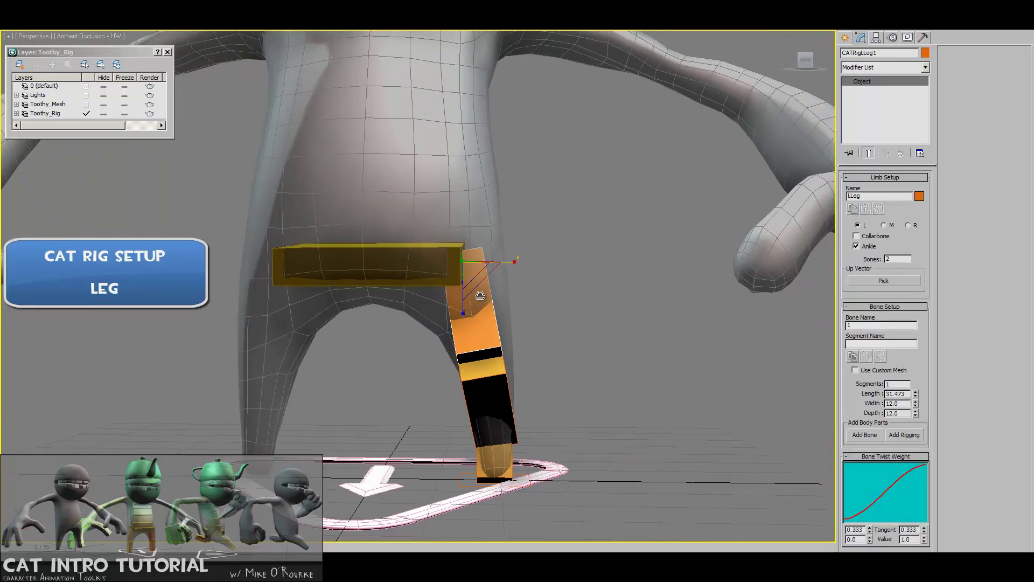
pyautogui.press('w')
pyautogui.moveTo(479, 295)
pyautogui.mouseDown()
pyautogui.moveTo(493, 253)
pyautogui.moveTo(425, 237)
pyautogui.moveTo(413, 264)
pyautogui.moveTo(509, 253)
pyautogui.moveTo(482, 281)
pyautogui.mouseUp()
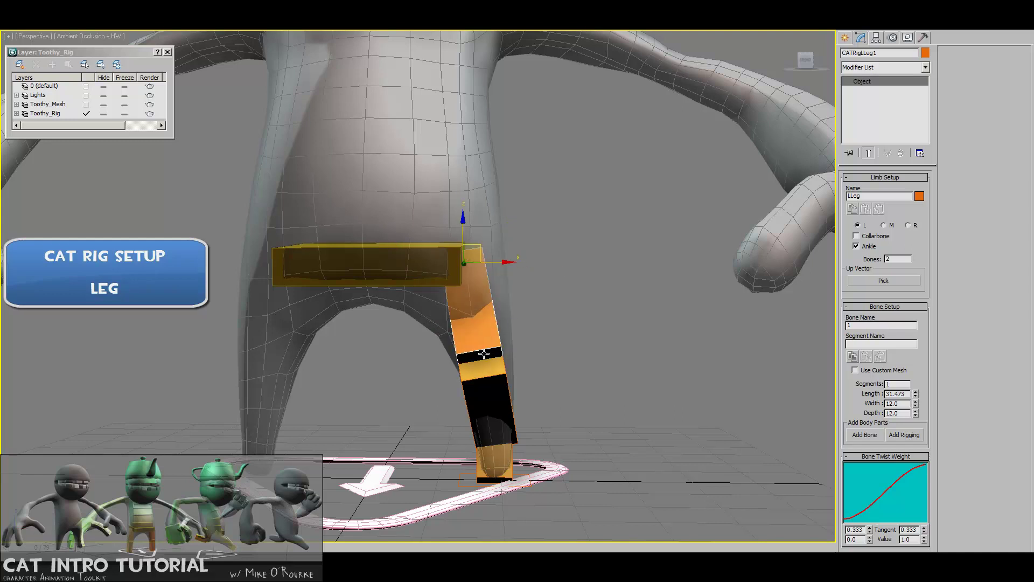
# - Delete the ankle bone from the left leg
pyautogui.keyDown('alt'); pyautogui.moveTo(586, 358); pyautogui.dragTo(489, 350, button='middle'); pyautogui.keyUp('alt')
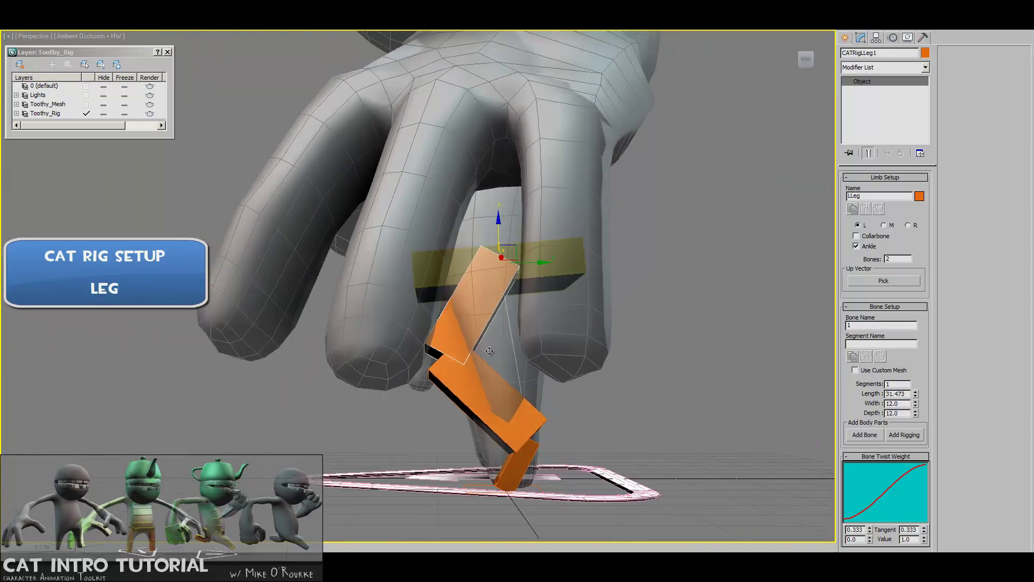
pyautogui.click(526, 462)
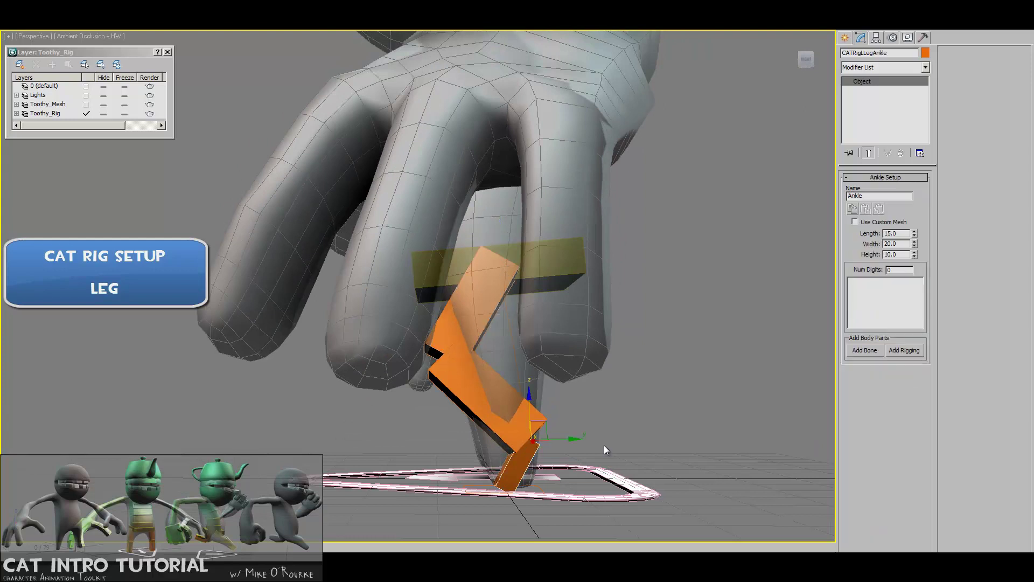
pyautogui.keyDown('alt'); pyautogui.moveTo(603, 445); pyautogui.dragTo(505, 407, button='middle'); pyautogui.keyUp('alt')
pyautogui.press('Delete')
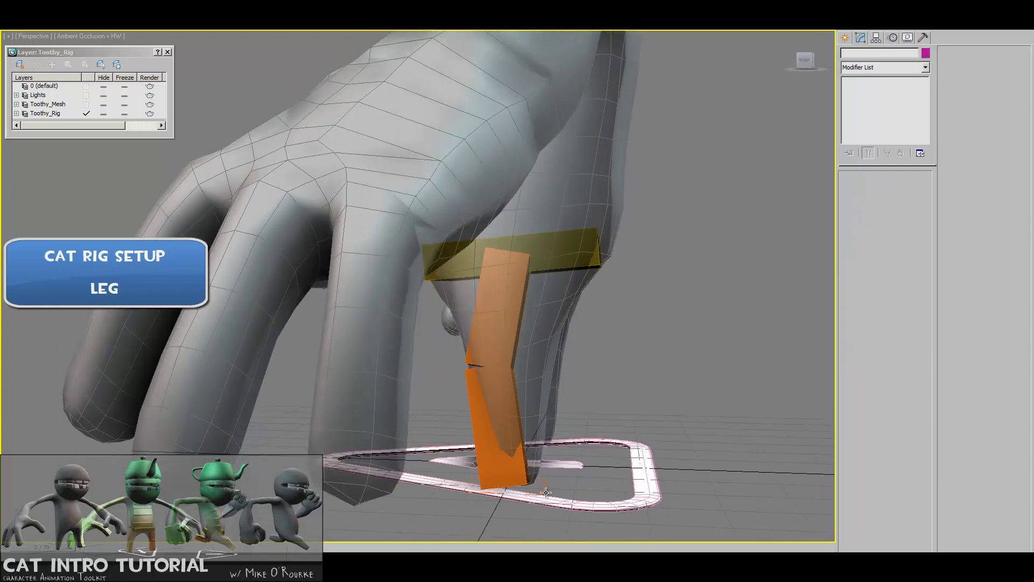
# - Straighten the left leg by moving the knee backward, and shift the foot platform back under the mesh foot
pyautogui.click(497, 472)
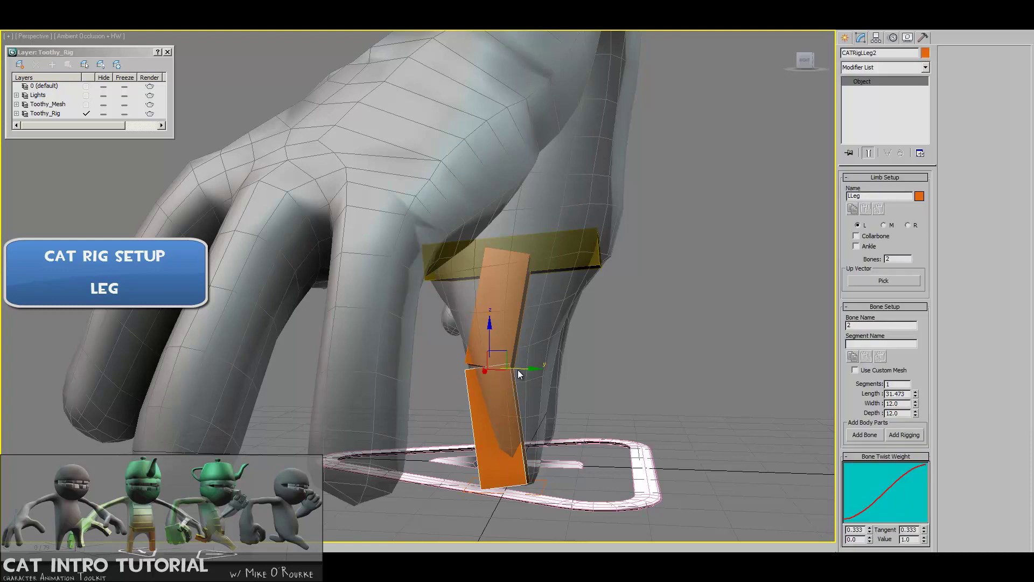
pyautogui.moveTo(518, 369); pyautogui.dragTo(526, 370)
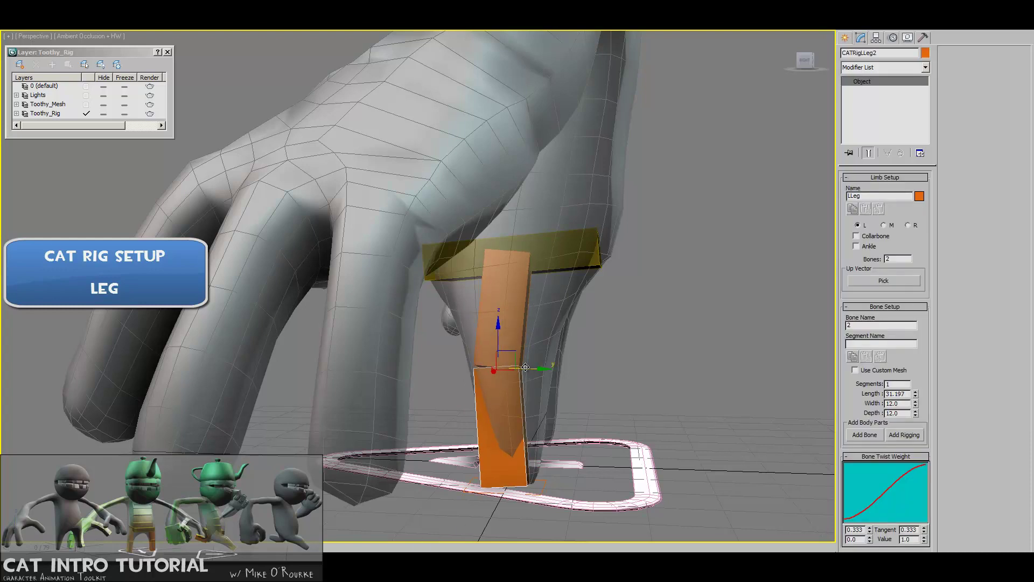
pyautogui.click(544, 487)
pyautogui.click(513, 269)
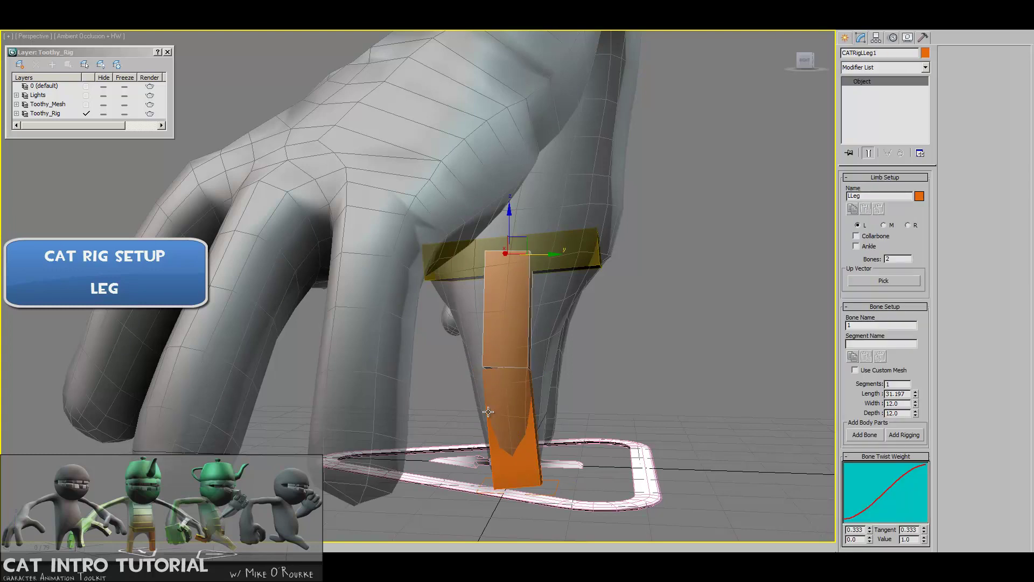
# - Try moving the left foot platform to test the straightened leg's bend
pyautogui.keyDown('alt'); pyautogui.moveTo(527, 395); pyautogui.dragTo(565, 475, button='middle'); pyautogui.keyUp('alt')
pyautogui.click(544, 472)
pyautogui.moveTo(518, 472); pyautogui.dragTo(560, 413)
pyautogui.rightClick(560, 413)
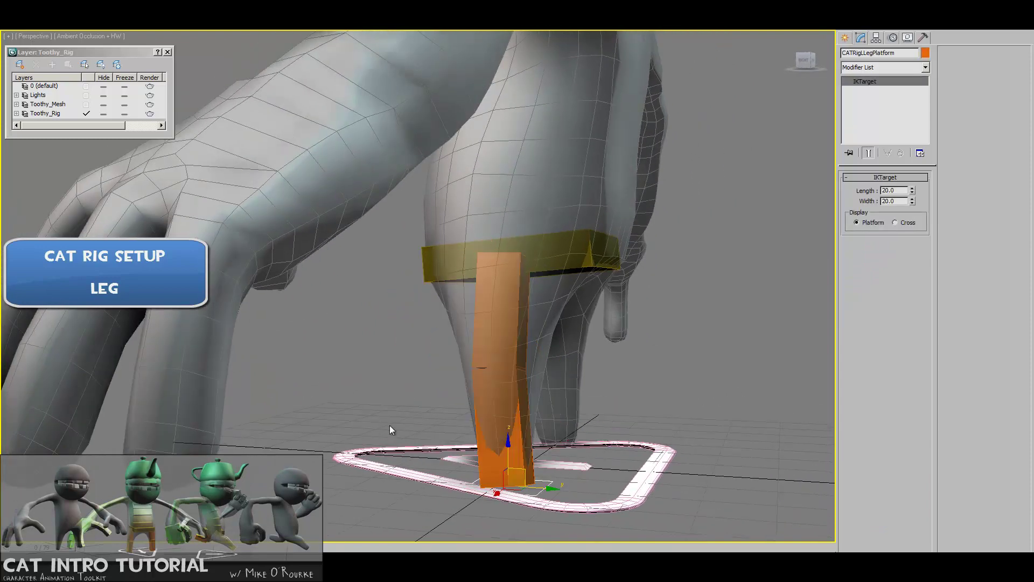
# - Try shifting the left upper leg bone sideways along the pelvis hub
pyautogui.keyDown('alt'); pyautogui.moveTo(389, 424); pyautogui.dragTo(490, 386, button='middle'); pyautogui.keyUp('alt')
pyautogui.scroll(1, 557, 340)
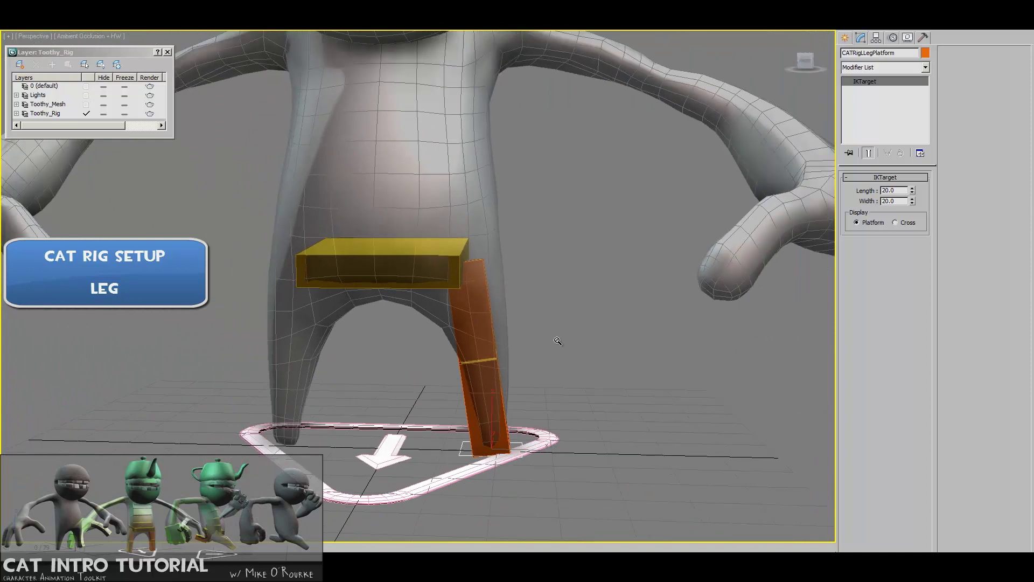
pyautogui.keyDown('alt'); pyautogui.moveTo(557, 340); pyautogui.dragTo(530, 350, button='middle'); pyautogui.keyUp('alt')
pyautogui.click(485, 312)
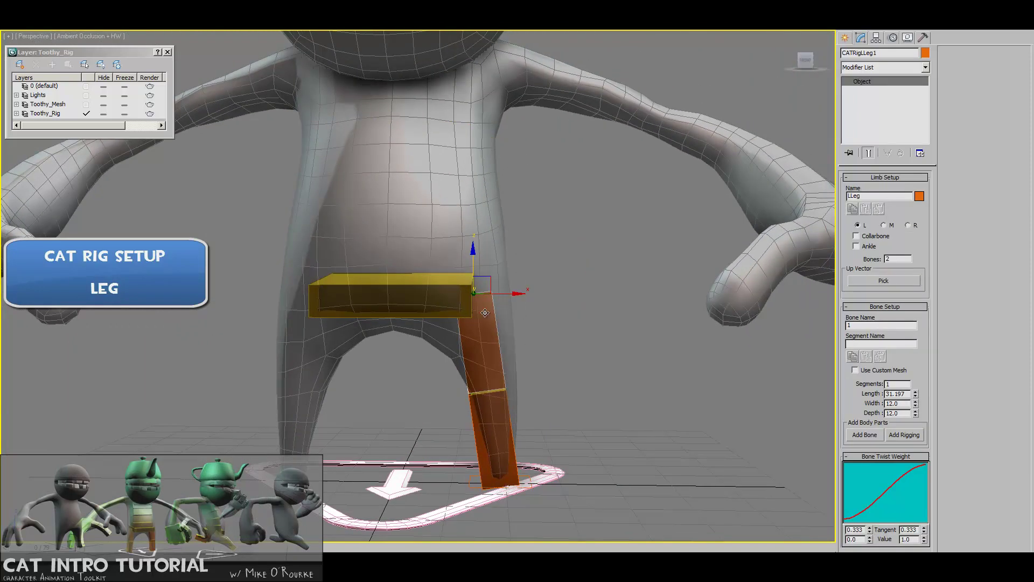
pyautogui.moveTo(501, 294); pyautogui.dragTo(448, 297)
pyautogui.rightClick(475, 294)
# - Widen the pelvis hub to about 54.3 so the left leg bones line up inside the mesh leg
pyautogui.click(431, 292)
pyautogui.press('r')
pyautogui.keyDown('alt'); pyautogui.moveTo(449, 297); pyautogui.dragTo(514, 312, button='middle'); pyautogui.keyUp('alt')
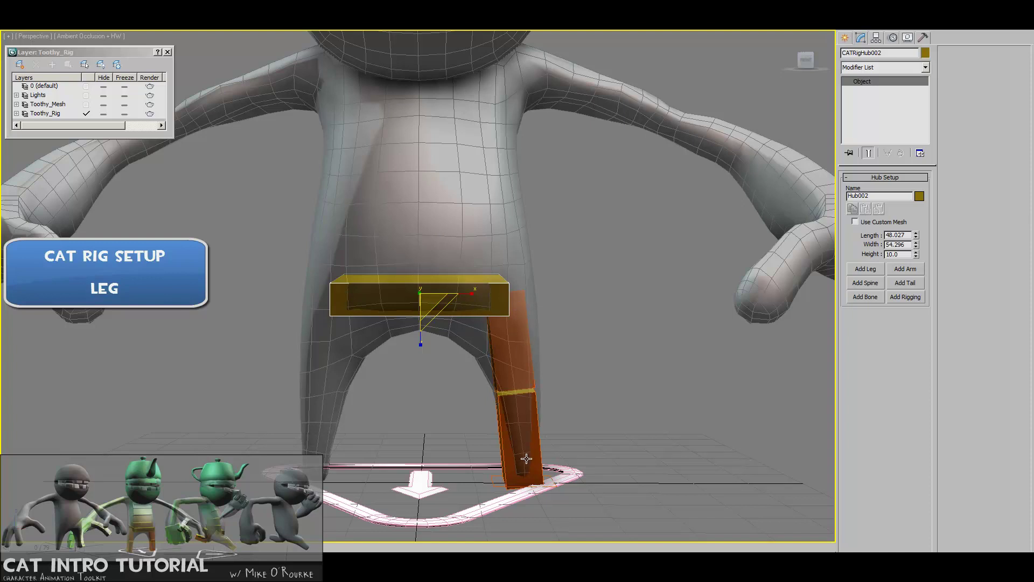
# - Add a mirrored second leg to the pelvis hub, and delete it again
pyautogui.click(866, 268)
pyautogui.keyDown('alt'); pyautogui.moveTo(645, 286); pyautogui.dragTo(474, 356, button='middle'); pyautogui.keyUp('alt')
pyautogui.click(378, 358)
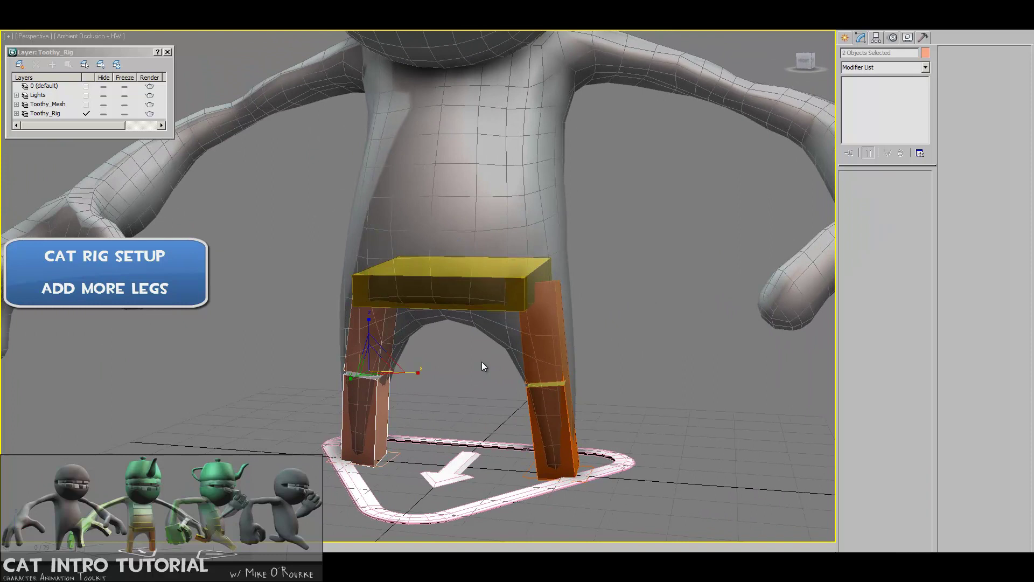
pyautogui.press('Delete')
# - Examine the name settings of the pelvis hub and the left upper leg bone
pyautogui.keyDown('alt'); pyautogui.moveTo(556, 304); pyautogui.dragTo(584, 314, button='middle'); pyautogui.keyUp('alt')
pyautogui.click(533, 303)
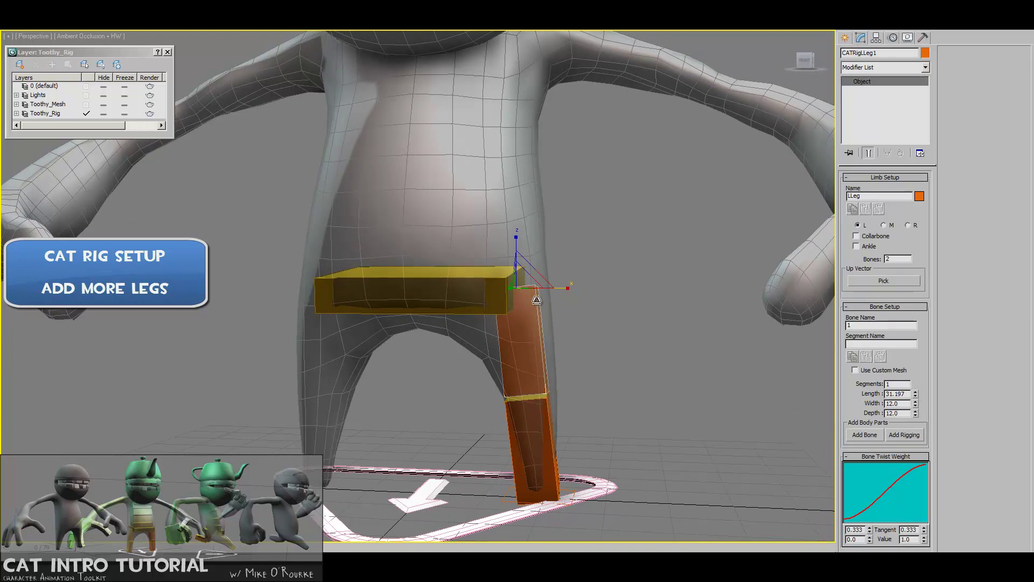
pyautogui.click(499, 291)
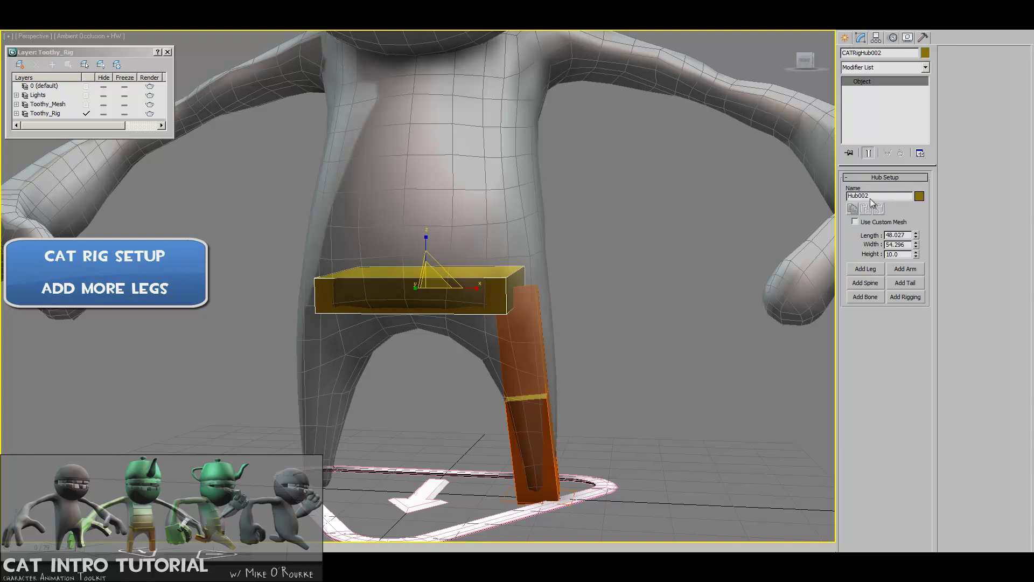
pyautogui.click(529, 342)
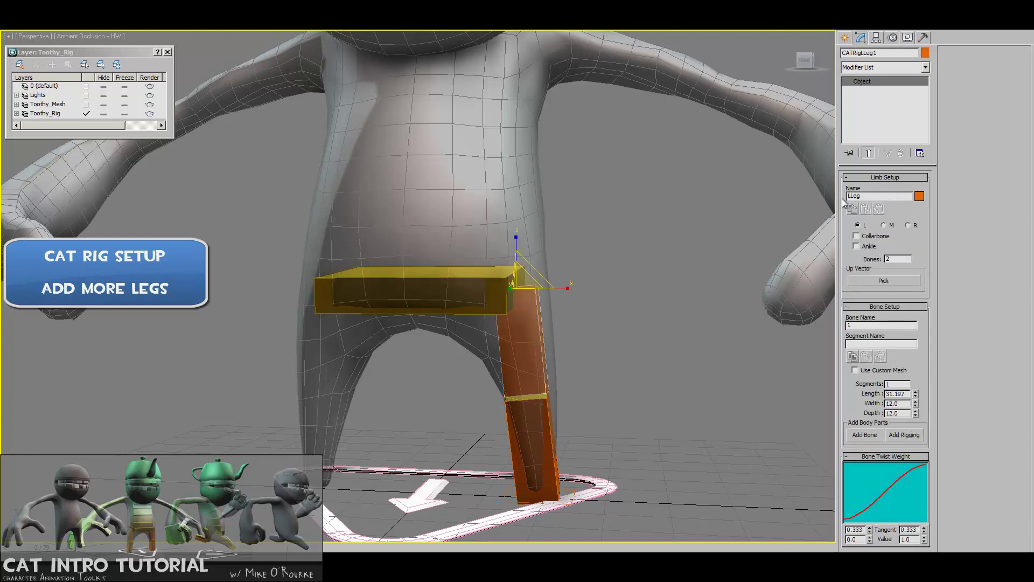
# - Try moving the pelvis hub to test how the left leg follows it
pyautogui.click(497, 299)
pyautogui.scroll(3, 590, 308)
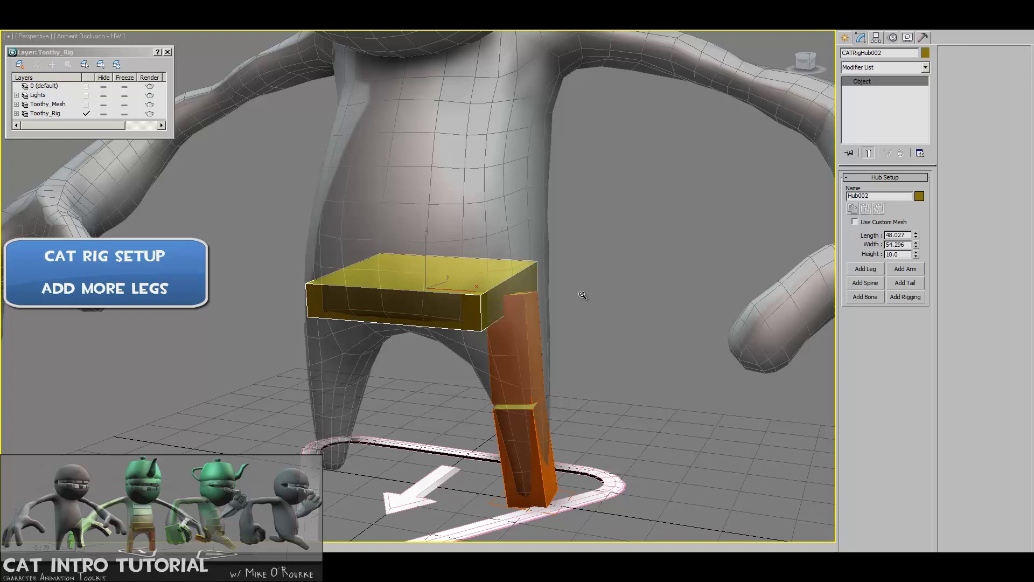
pyautogui.keyDown('ctrl'); pyautogui.keyDown('alt'); pyautogui.moveTo(582, 295); pyautogui.dragTo(505, 313, button='middle'); pyautogui.keyUp('alt'); pyautogui.keyUp('ctrl')
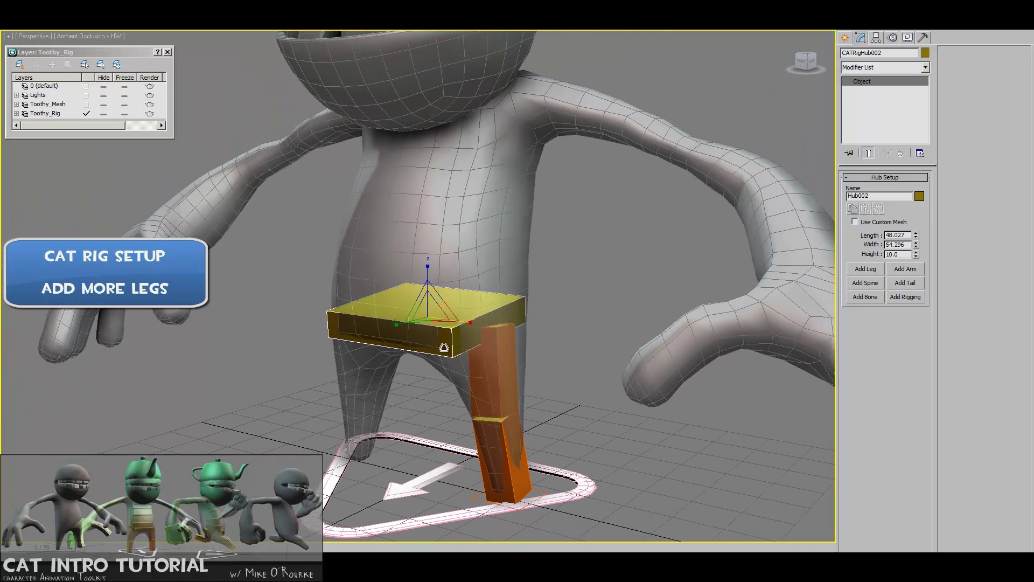
pyautogui.press('w')
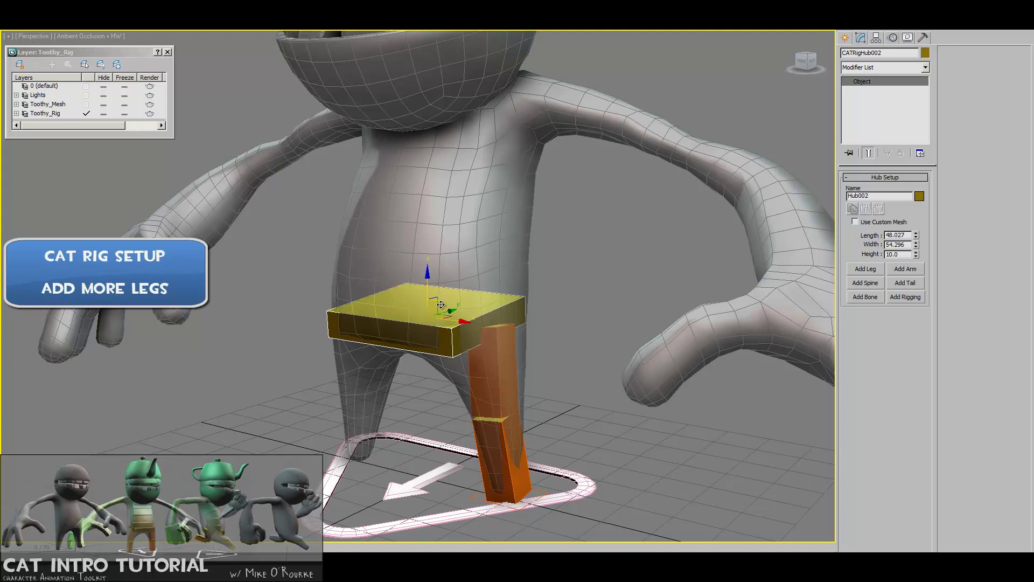
pyautogui.moveTo(435, 297)
pyautogui.mouseDown()
pyautogui.moveTo(438, 309)
pyautogui.moveTo(435, 300)
pyautogui.moveTo(472, 318)
pyautogui.moveTo(440, 305)
pyautogui.mouseUp()
pyautogui.scroll(-5, 550, 315)
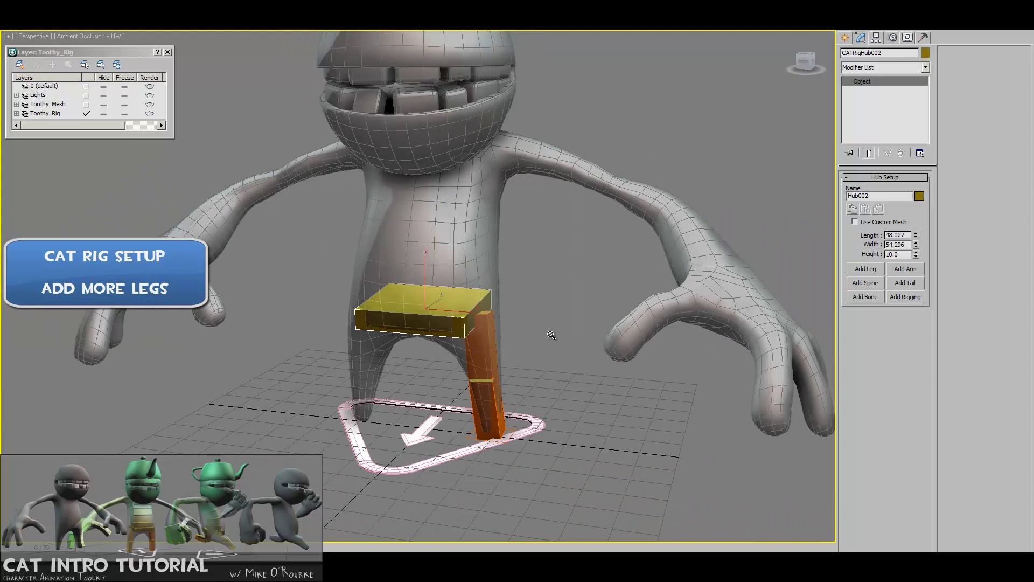
pyautogui.moveTo(553, 334)
pyautogui.keyDown('ctrl'); pyautogui.keyDown('alt'); pyautogui.mouseDown(button='middle')
pyautogui.moveTo(549, 318)
pyautogui.moveTo(485, 315)
pyautogui.moveTo(557, 341)
pyautogui.mouseUp(button='middle'); pyautogui.keyUp('alt'); pyautogui.keyUp('ctrl')
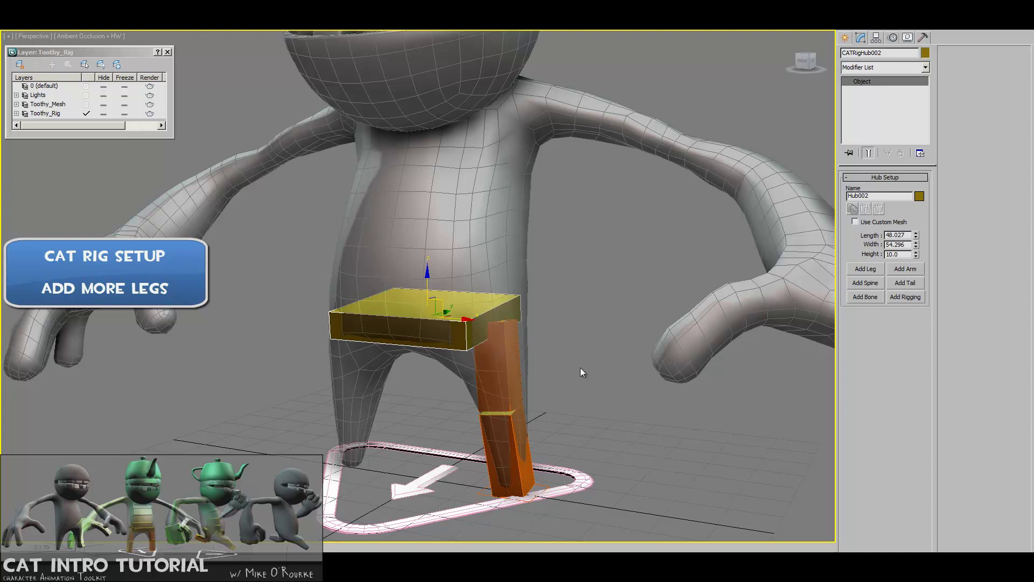
pyautogui.moveTo(582, 369); pyautogui.dragTo(548, 344, button='middle')
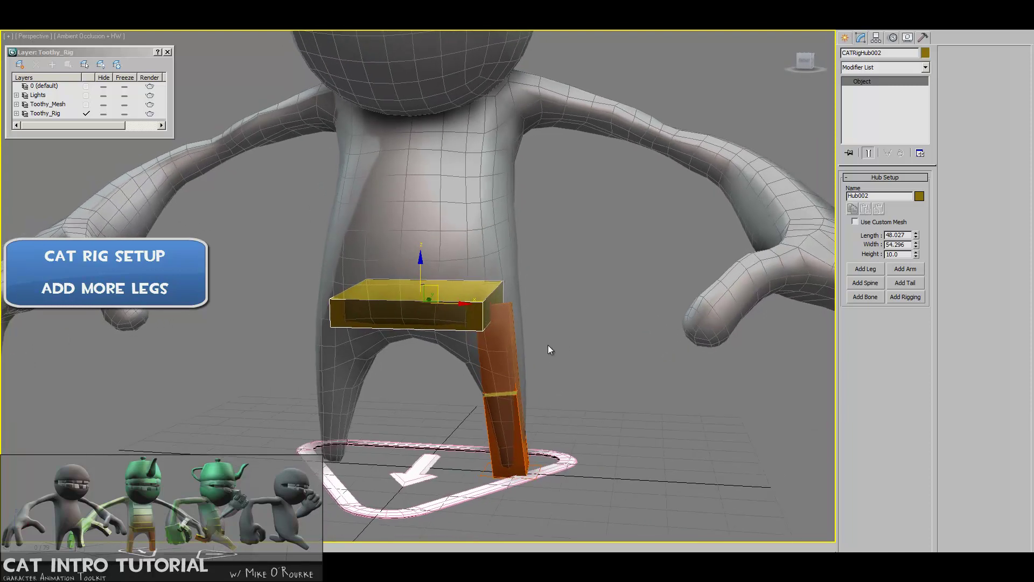
# - Examine the left leg's upper and lower bones and their setup values from several angles
pyautogui.click(509, 354)
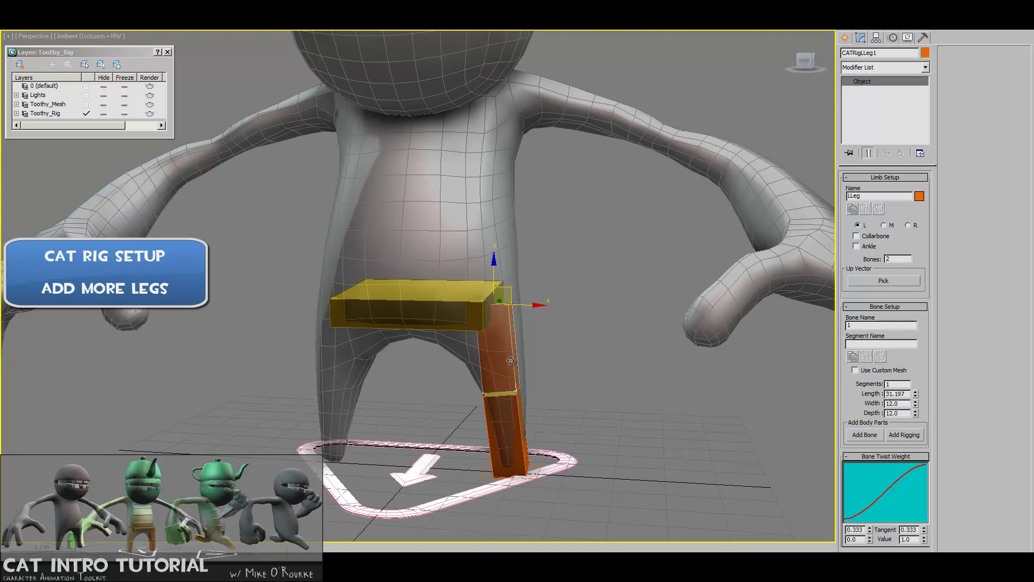
pyautogui.keyDown('alt'); pyautogui.moveTo(571, 340); pyautogui.dragTo(511, 331, button='middle'); pyautogui.keyUp('alt')
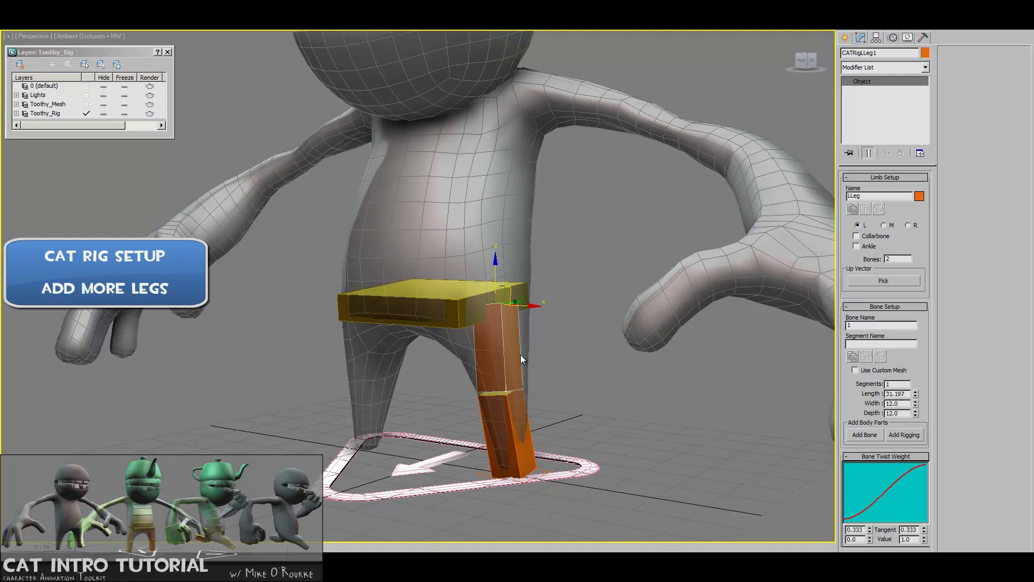
pyautogui.keyDown('alt'); pyautogui.moveTo(474, 390); pyautogui.dragTo(497, 388, button='middle'); pyautogui.keyUp('alt')
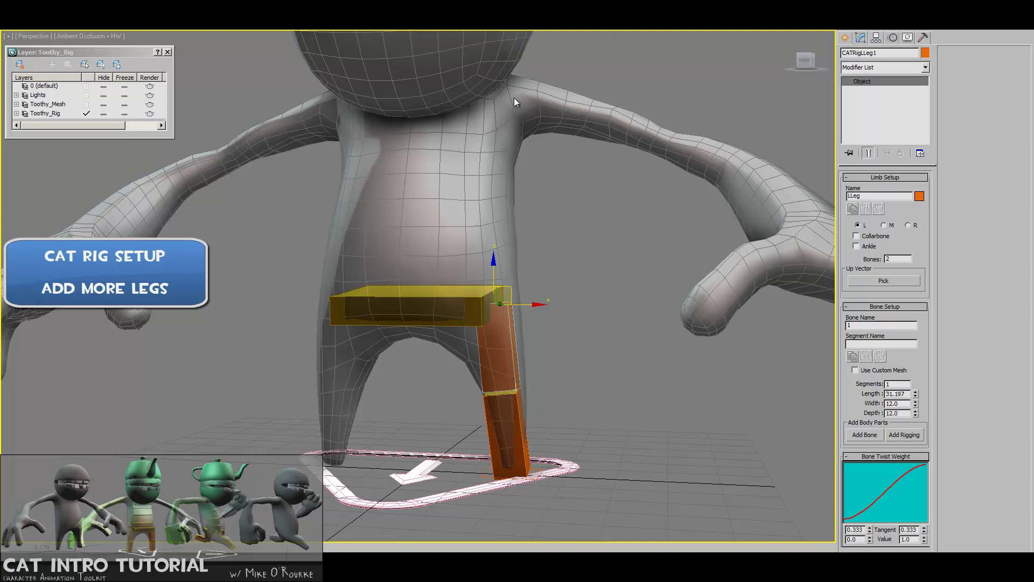
pyautogui.keyDown('alt'); pyautogui.moveTo(574, 370); pyautogui.dragTo(594, 383, button='middle'); pyautogui.keyUp('alt')
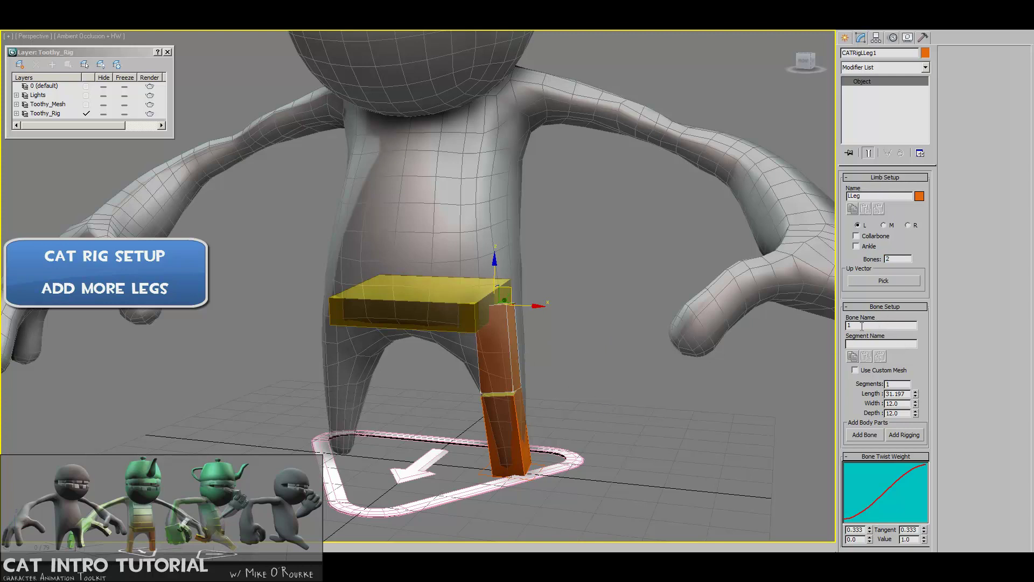
pyautogui.click(525, 459)
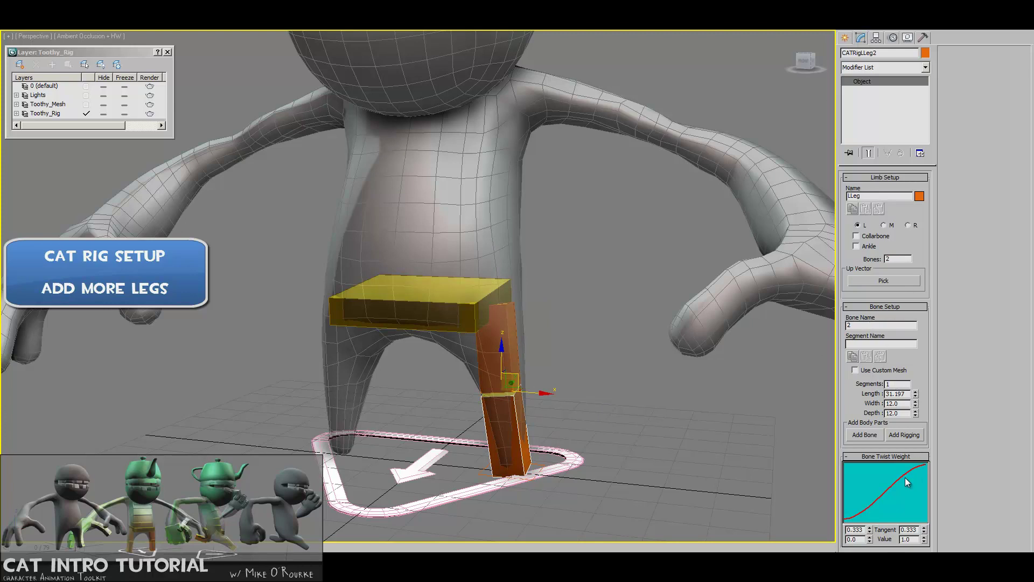
# - Divide the left upper leg bone into 3 segments
pyautogui.click(508, 344)
pyautogui.doubleClick(894, 383)
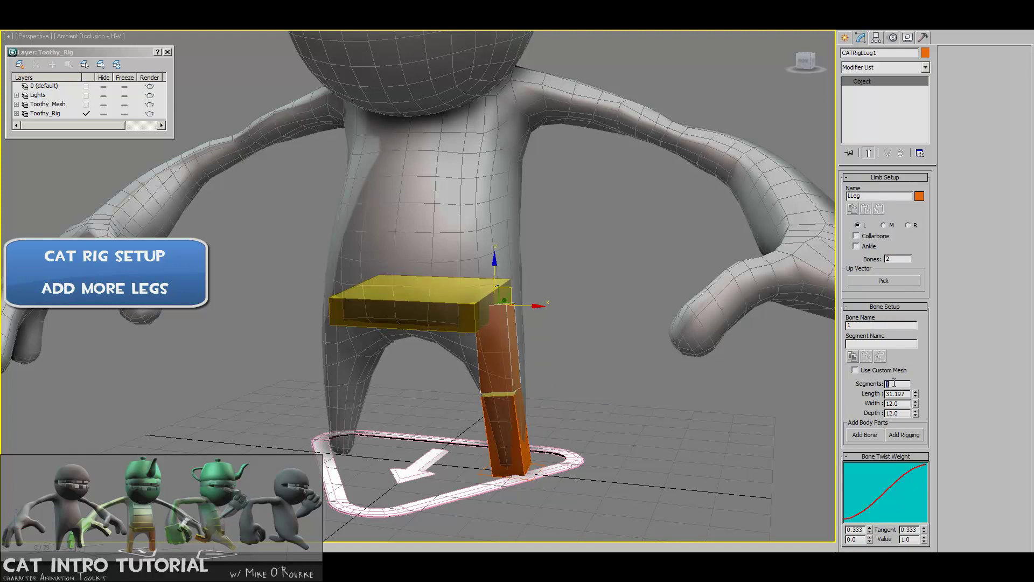
pyautogui.write('3')
pyautogui.press('Return')
pyautogui.press('e')
pyautogui.keyDown('alt'); pyautogui.moveTo(580, 308); pyautogui.dragTo(522, 343, button='middle'); pyautogui.keyUp('alt')
pyautogui.scroll(3, 523, 344)
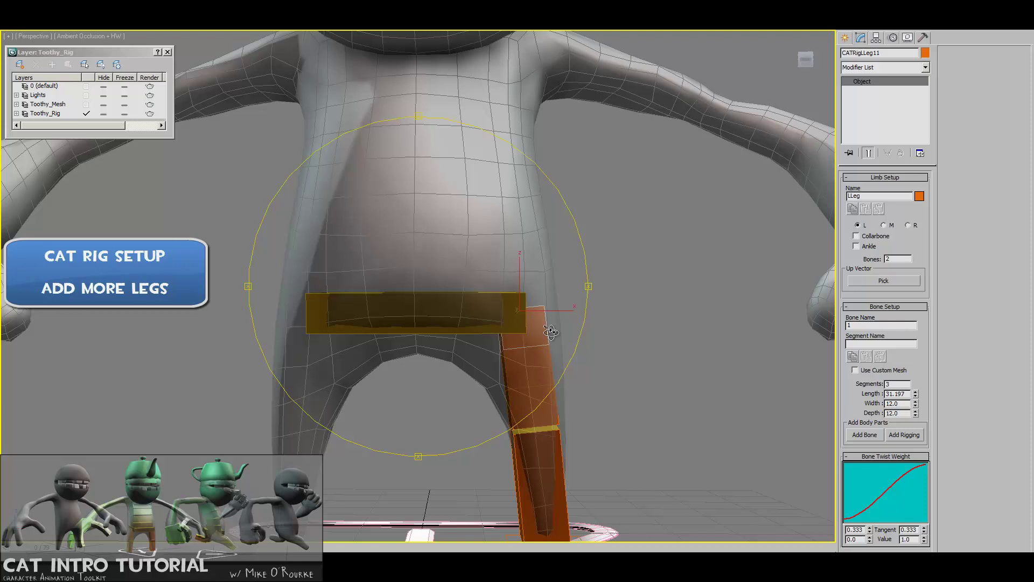
pyautogui.keyDown('alt'); pyautogui.moveTo(550, 332); pyautogui.dragTo(497, 352, button='middle'); pyautogui.keyUp('alt')
pyautogui.scroll(-3, 551, 350)
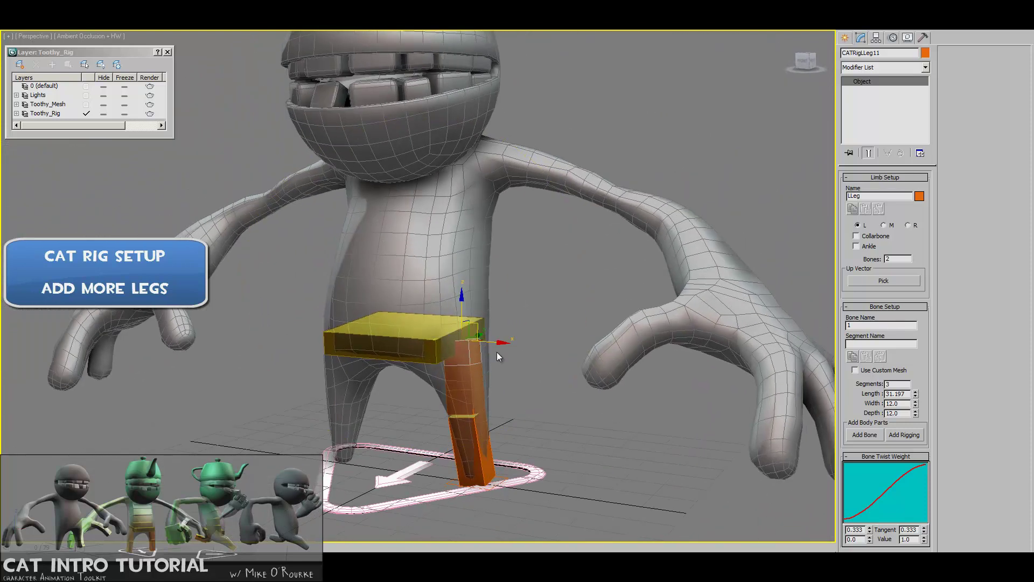
# - Add a second leg to the pelvis hub, mirroring the left leg on the character's right side
pyautogui.click(436, 355)
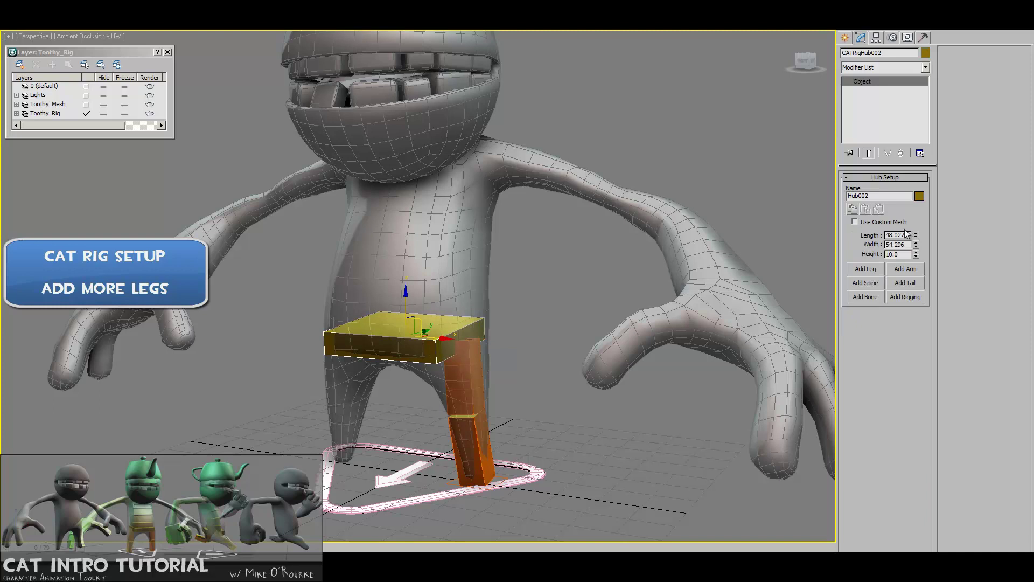
pyautogui.click(873, 269)
pyautogui.keyDown('alt'); pyautogui.moveTo(410, 379); pyautogui.dragTo(364, 381, button='middle'); pyautogui.keyUp('alt')
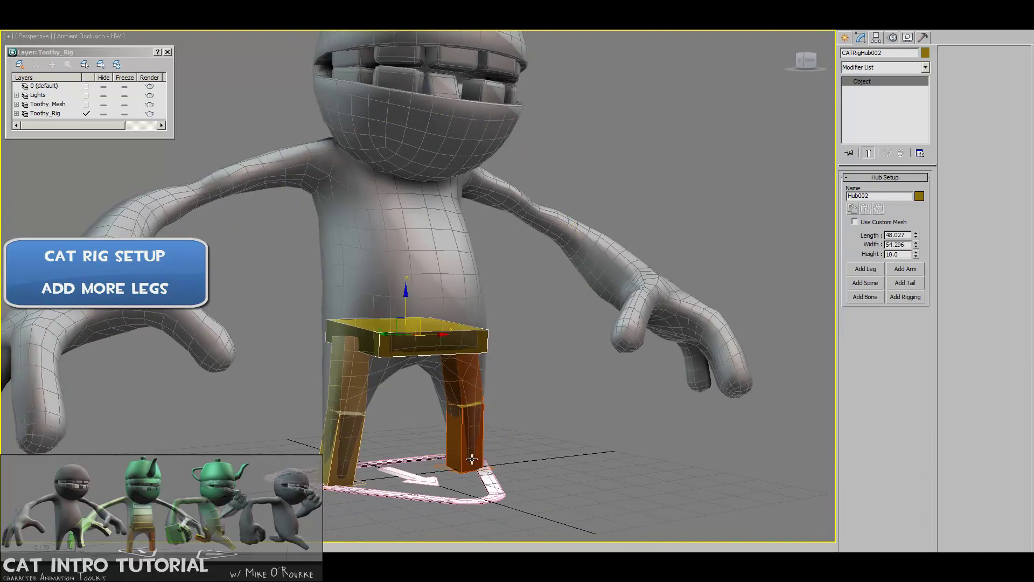
pyautogui.keyDown('alt'); pyautogui.moveTo(558, 325); pyautogui.dragTo(501, 358, button='middle'); pyautogui.keyUp('alt')
# - Add a third leg to the pelvis hub and shift its foot platform out behind the character
pyautogui.click(867, 270)
pyautogui.click(486, 367)
pyautogui.moveTo(528, 282); pyautogui.dragTo(447, 289)
pyautogui.click(441, 412)
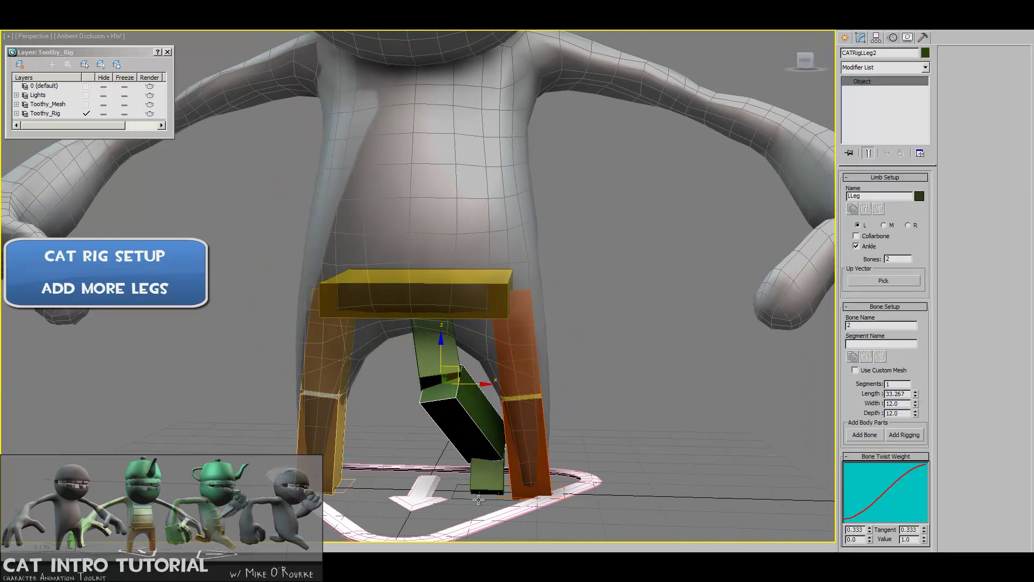
pyautogui.moveTo(478, 499); pyautogui.dragTo(426, 473)
pyautogui.keyDown('alt'); pyautogui.moveTo(427, 473); pyautogui.dragTo(480, 430, button='middle'); pyautogui.keyUp('alt')
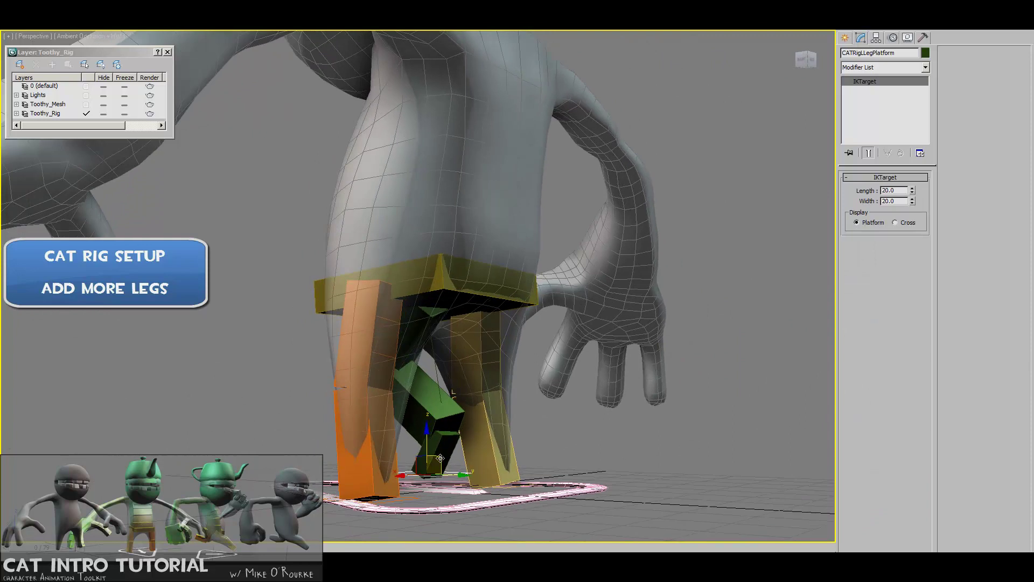
pyautogui.moveTo(440, 458); pyautogui.dragTo(495, 487)
pyautogui.keyDown('alt'); pyautogui.moveTo(495, 487); pyautogui.dragTo(554, 457, button='middle'); pyautogui.keyUp('alt')
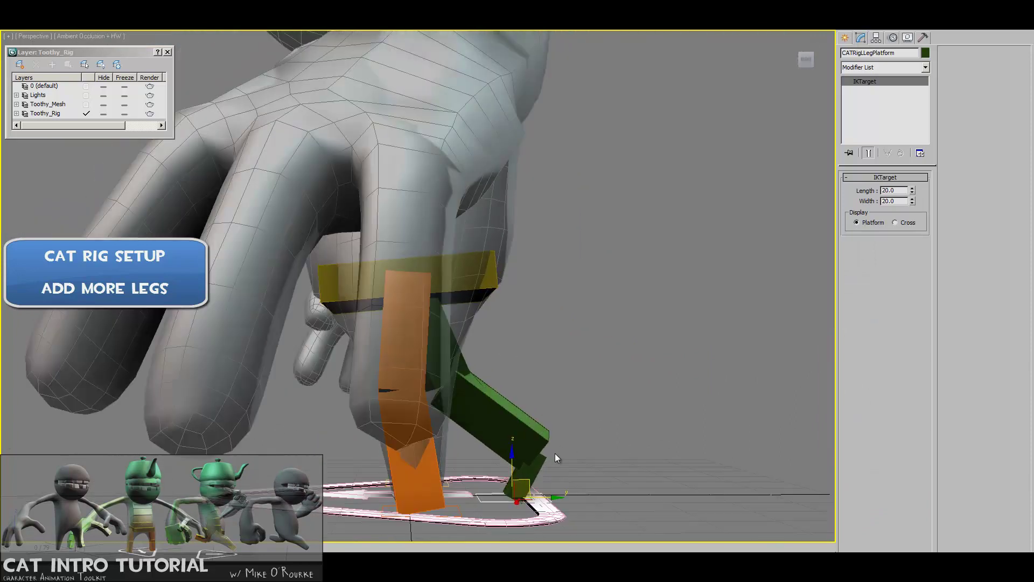
# - Try moving the pelvis hub and the third leg's foot to test how the legs react, cancelling each move
pyautogui.click(496, 295)
pyautogui.keyDown('alt'); pyautogui.moveTo(646, 286); pyautogui.dragTo(616, 298, button='middle'); pyautogui.keyUp('alt')
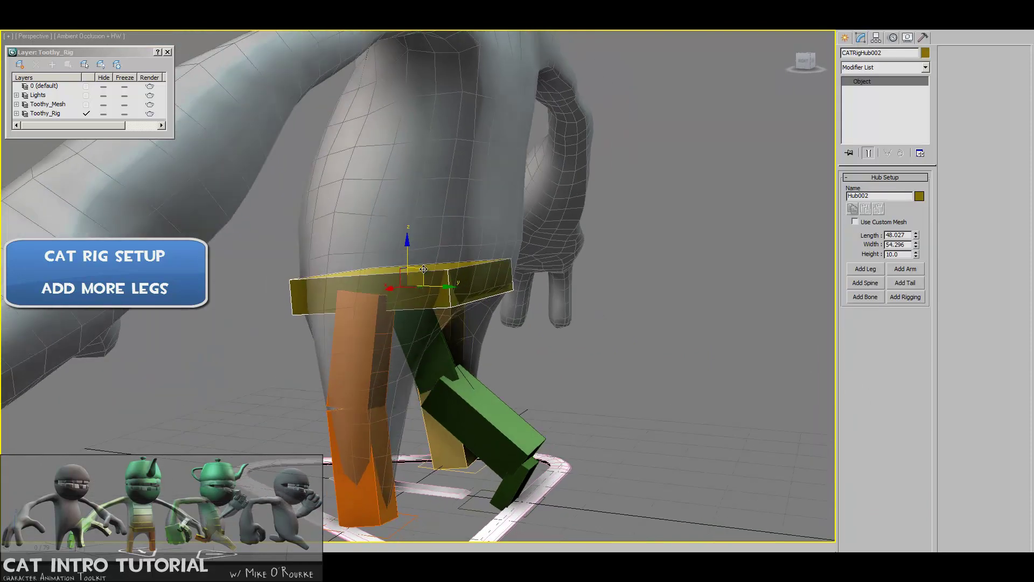
pyautogui.moveTo(424, 269); pyautogui.dragTo(342, 297)
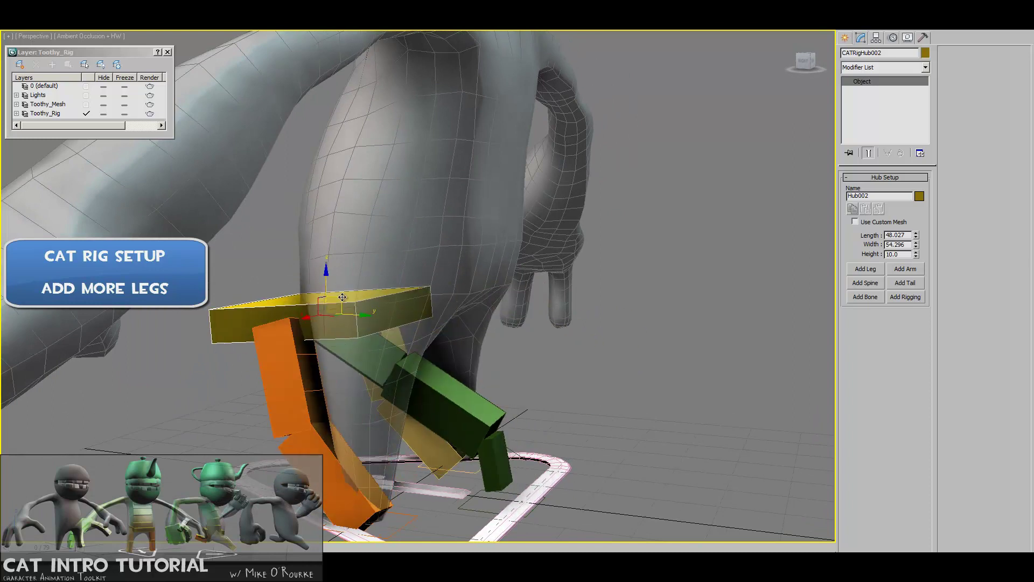
pyautogui.rightClick(342, 297)
pyautogui.click(488, 512)
pyautogui.moveTo(512, 495); pyautogui.dragTo(481, 489)
pyautogui.rightClick(480, 488)
# - Delete the third leg's foot platform and all its bones, leaving only the left and right legs
pyautogui.press('Delete')
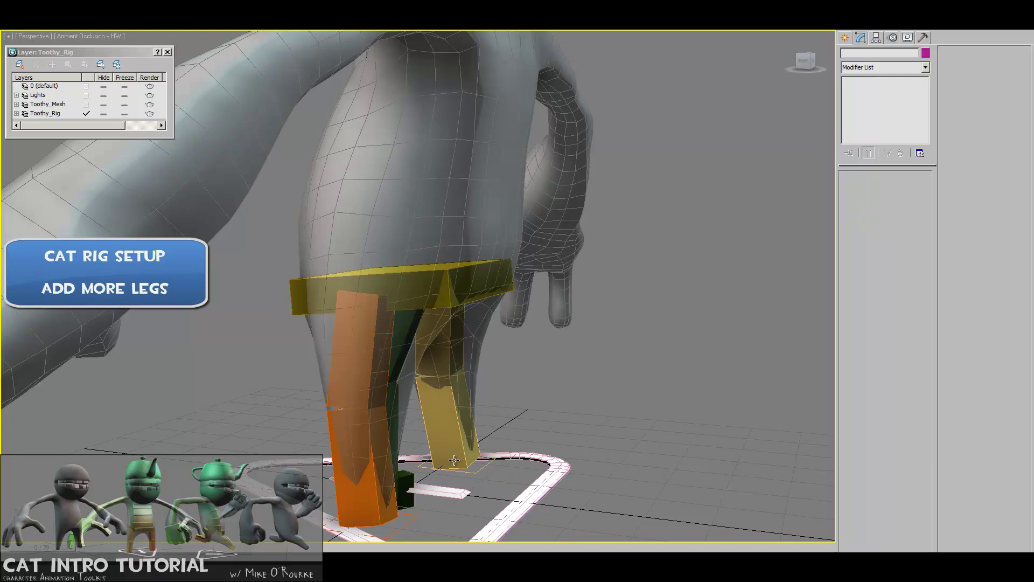
pyautogui.keyDown('alt'); pyautogui.moveTo(454, 460); pyautogui.dragTo(537, 479, button='middle'); pyautogui.keyUp('alt')
pyautogui.click(532, 482)
pyautogui.press('Delete')
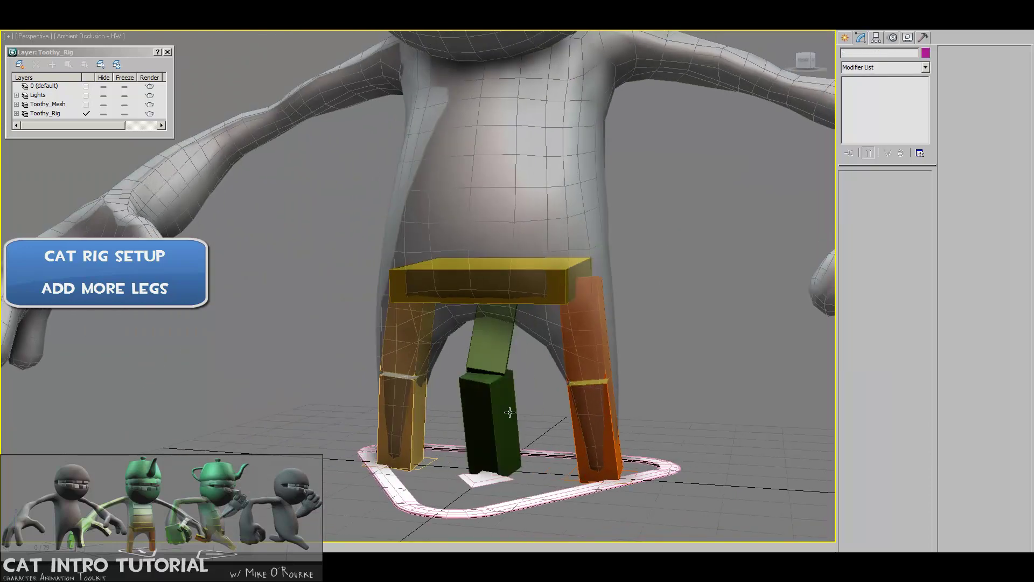
pyautogui.press('Delete')
# - Add a spine to the pelvis hub and test it by moving the chest hub at its upper end
pyautogui.keyDown('alt'); pyautogui.moveTo(531, 414); pyautogui.dragTo(467, 378, button='middle'); pyautogui.keyUp('alt')
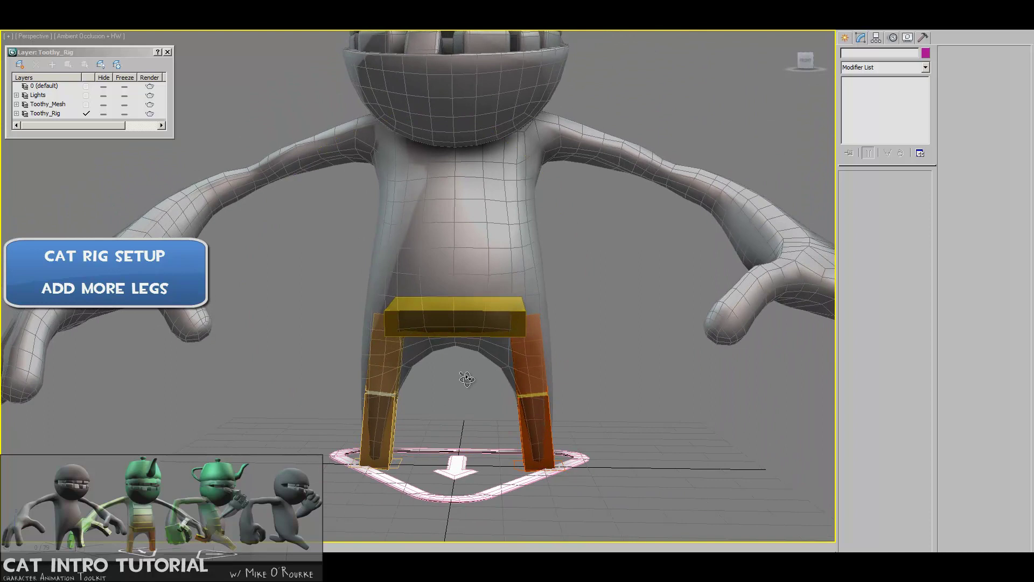
pyautogui.click(511, 335)
pyautogui.keyDown('alt'); pyautogui.moveTo(511, 335); pyautogui.dragTo(467, 358, button='middle'); pyautogui.keyUp('alt')
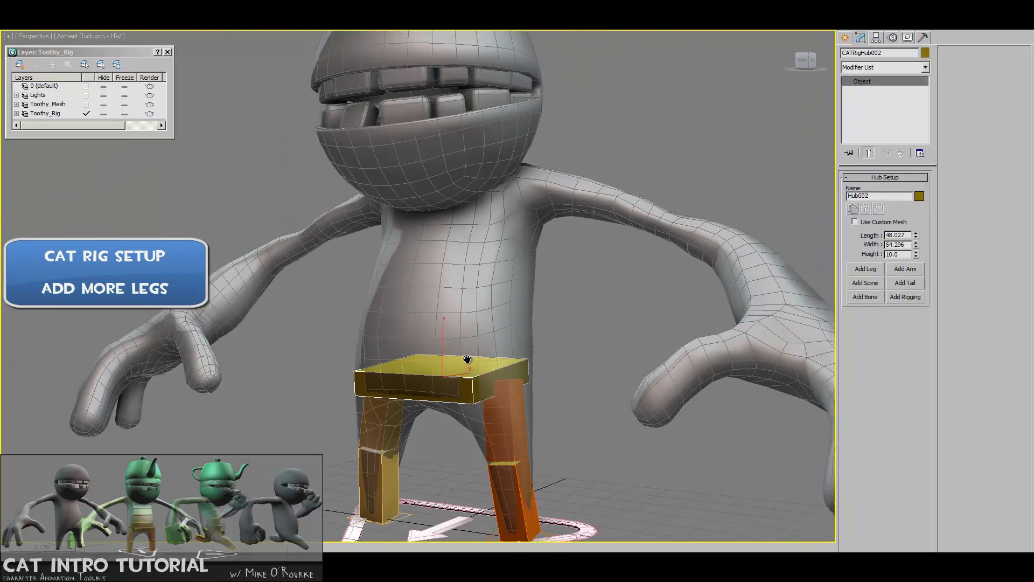
pyautogui.click(868, 283)
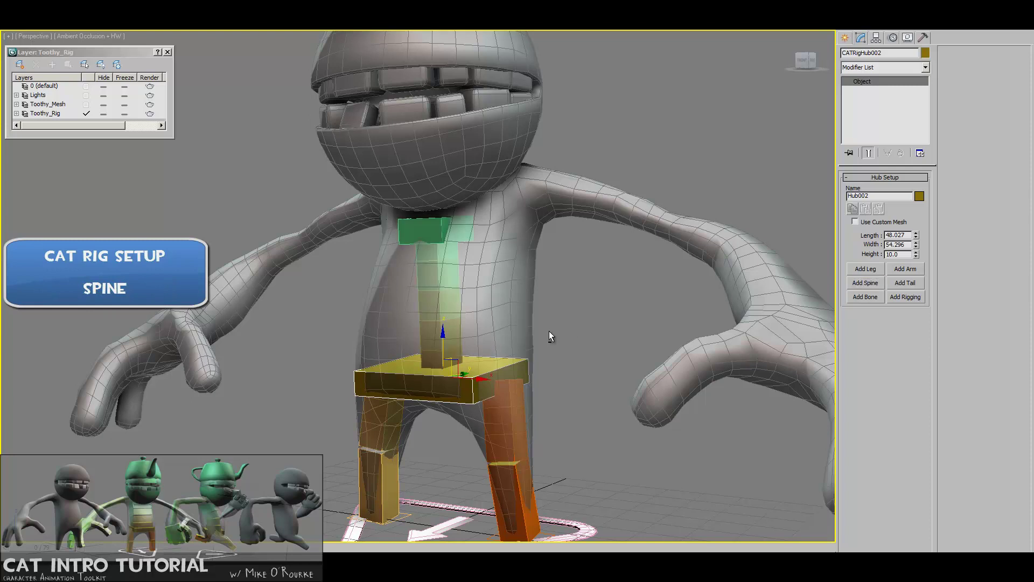
pyautogui.keyDown('alt'); pyautogui.moveTo(549, 331); pyautogui.dragTo(522, 337, button='middle'); pyautogui.keyUp('alt')
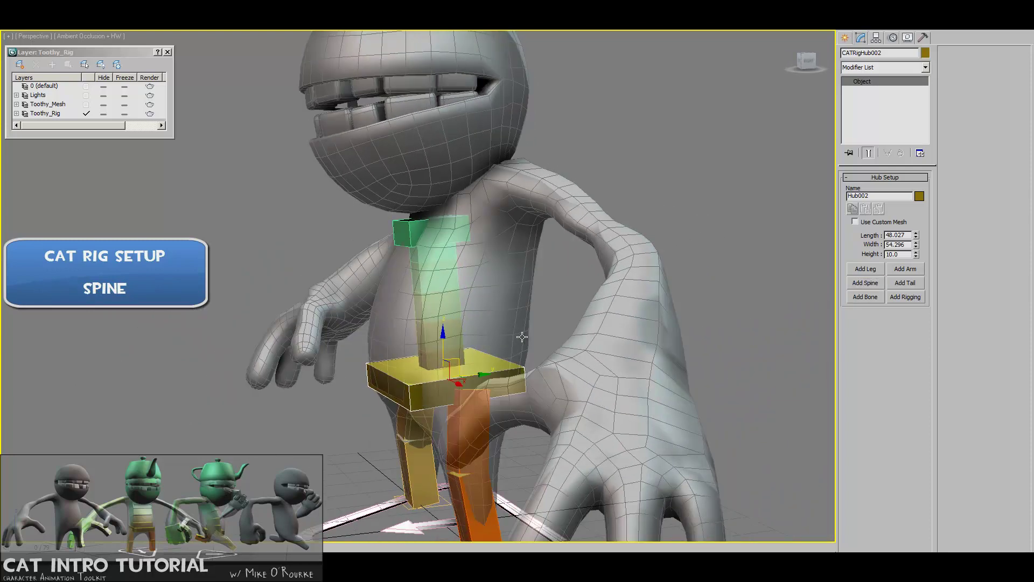
pyautogui.click(405, 229)
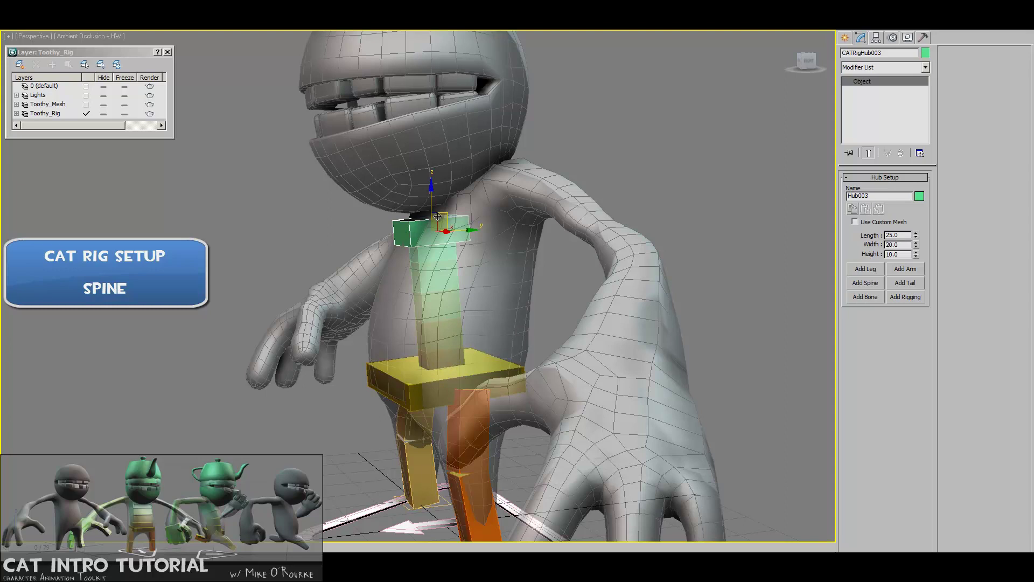
pyautogui.moveTo(442, 213); pyautogui.dragTo(474, 202)
# - Try the spine with 20 bones and test its bending by moving the chest hub
pyautogui.click(422, 263)
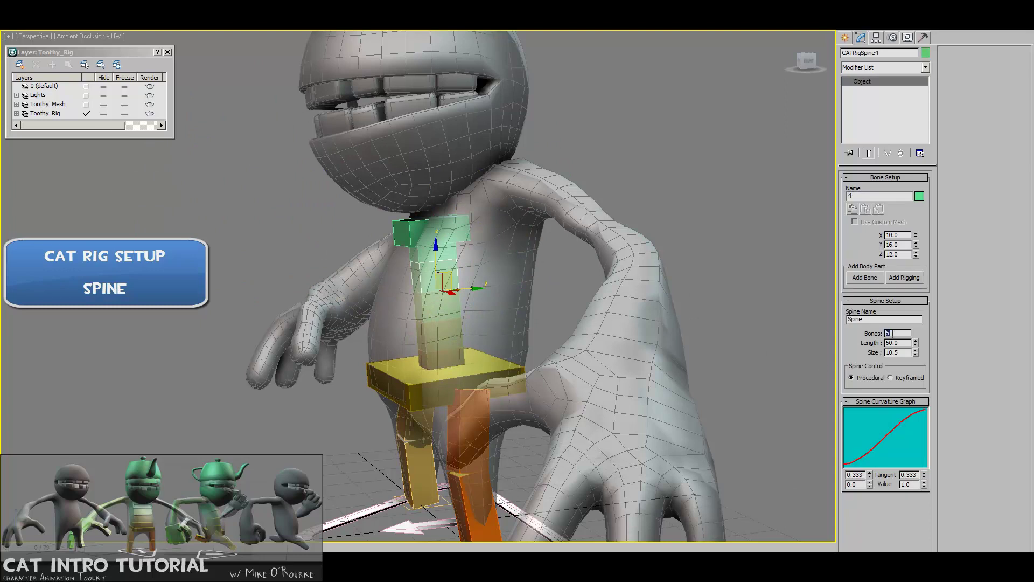
pyautogui.write('20')
pyautogui.press('Return')
pyautogui.click(448, 218)
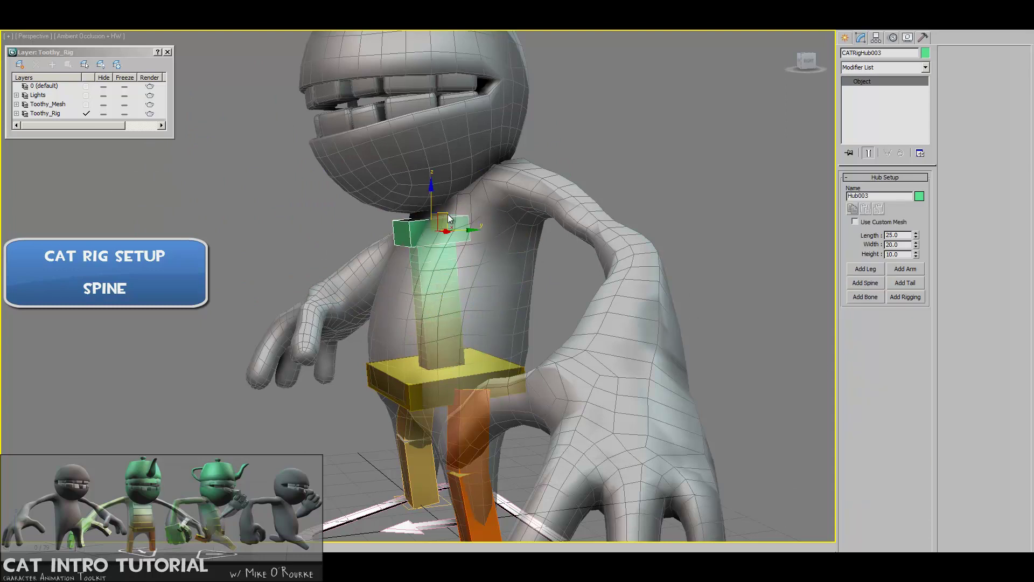
pyautogui.moveTo(447, 214)
pyautogui.mouseDown()
pyautogui.moveTo(334, 226)
pyautogui.moveTo(75, 165)
pyautogui.moveTo(286, 228)
pyautogui.moveTo(620, 226)
pyautogui.moveTo(613, 108)
pyautogui.moveTo(674, 141)
pyautogui.moveTo(685, 127)
pyautogui.moveTo(212, 195)
pyautogui.moveTo(560, 134)
pyautogui.moveTo(277, 219)
pyautogui.moveTo(215, 178)
pyautogui.moveTo(450, 209)
pyautogui.mouseUp()
# - Set the spine's number of bones to 4
pyautogui.click(430, 279)
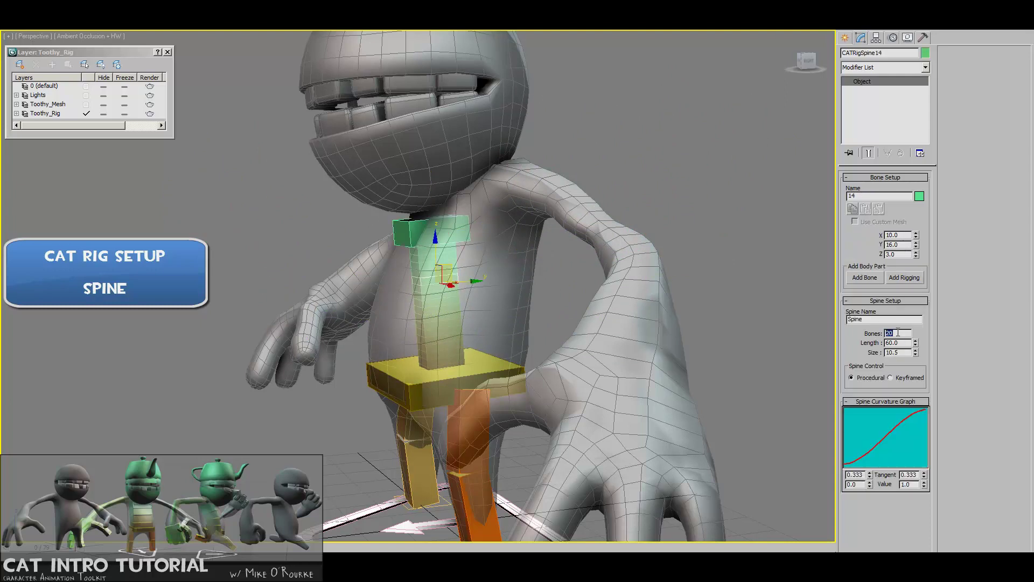
pyautogui.press('Return')
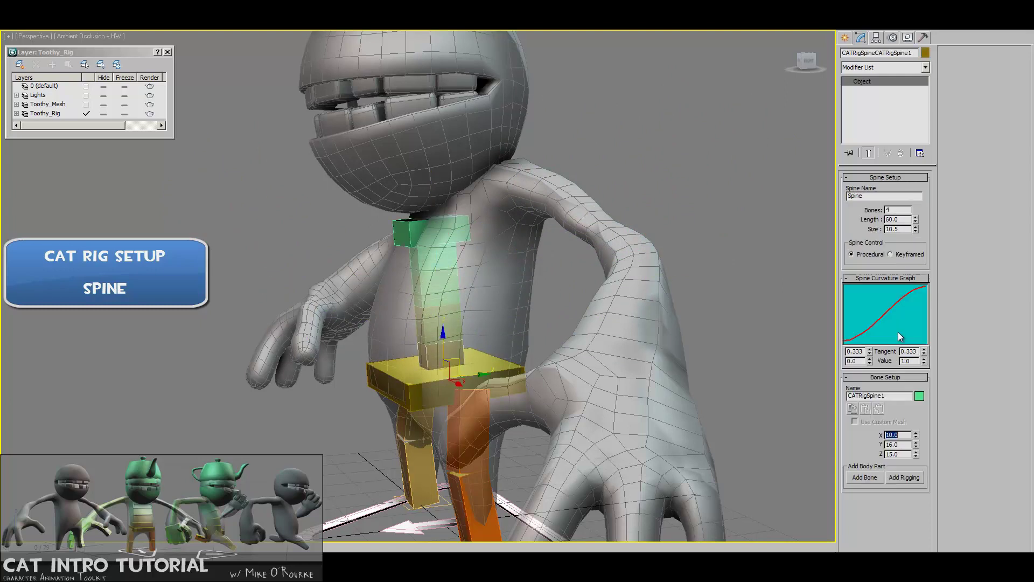
# - Tilt the chest hub backward and move it toward the character's back to follow the torso mesh
pyautogui.click(441, 234)
pyautogui.press('e')
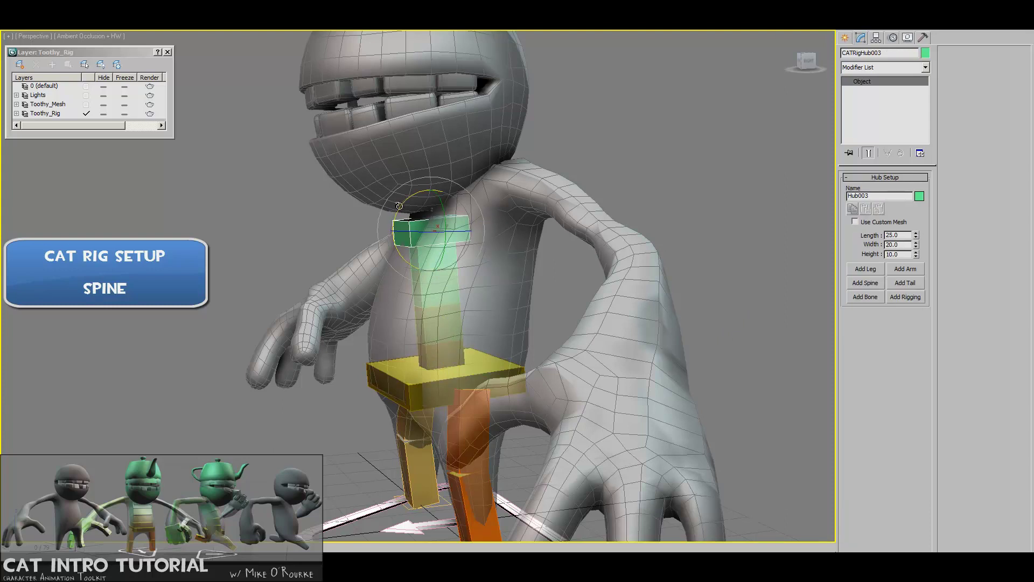
pyautogui.moveTo(398, 206); pyautogui.dragTo(412, 202)
pyautogui.moveTo(474, 273)
pyautogui.keyDown('alt'); pyautogui.mouseDown(button='middle')
pyautogui.moveTo(447, 275)
pyautogui.moveTo(473, 261)
pyautogui.mouseUp(button='middle'); pyautogui.keyUp('alt')
pyautogui.press('w')
pyautogui.moveTo(478, 218); pyautogui.dragTo(474, 231)
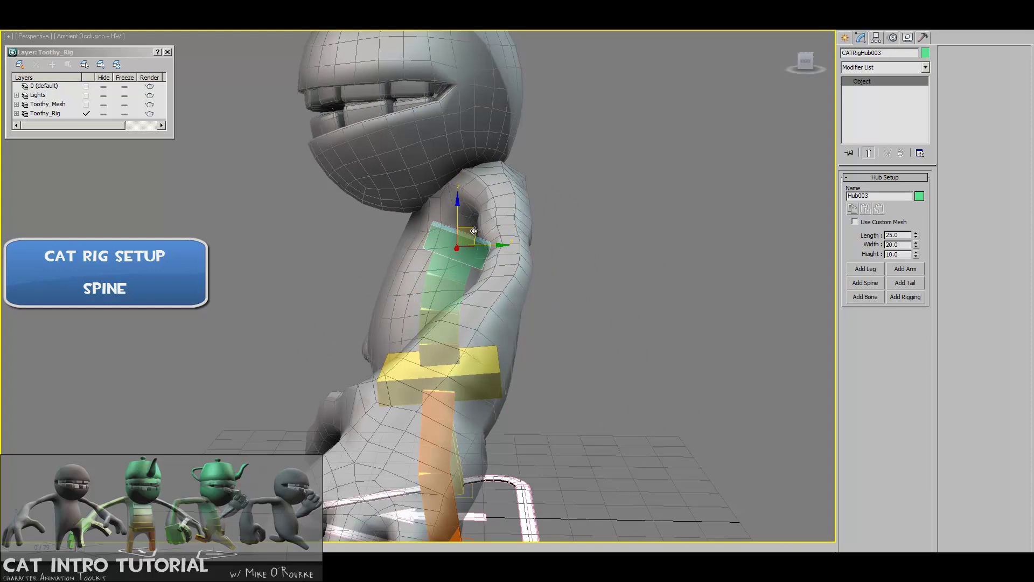
pyautogui.keyDown('alt'); pyautogui.moveTo(474, 230); pyautogui.dragTo(494, 260, button='middle'); pyautogui.keyUp('alt')
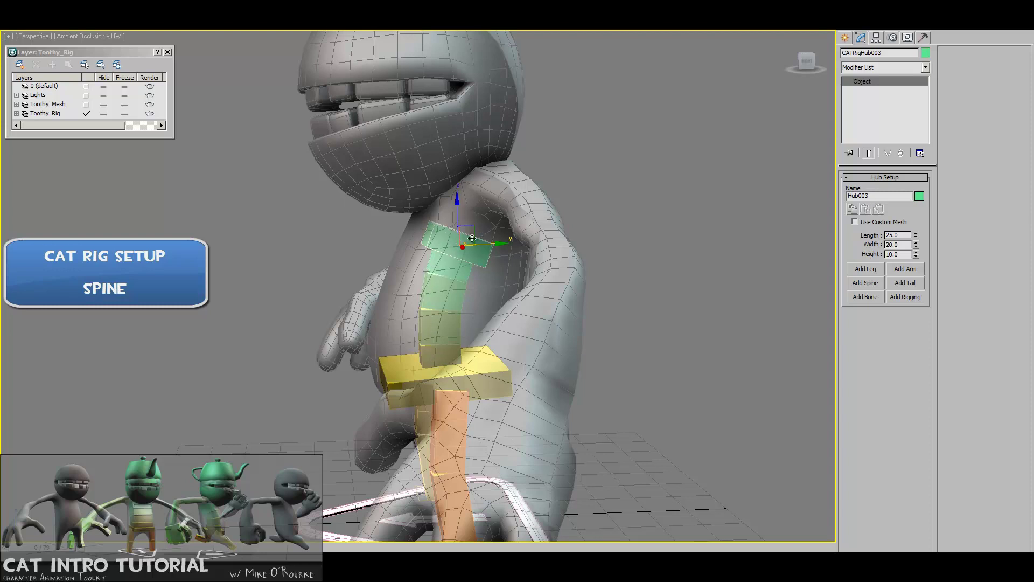
# - Scale the chest hub to about 37.3 long, 45.9 wide and 14.9 high, and raise it into the upper torso
pyautogui.moveTo(472, 226); pyautogui.dragTo(456, 209)
pyautogui.press('r')
pyautogui.keyDown('alt'); pyautogui.moveTo(457, 213); pyautogui.dragTo(506, 268, button='middle'); pyautogui.keyUp('alt')
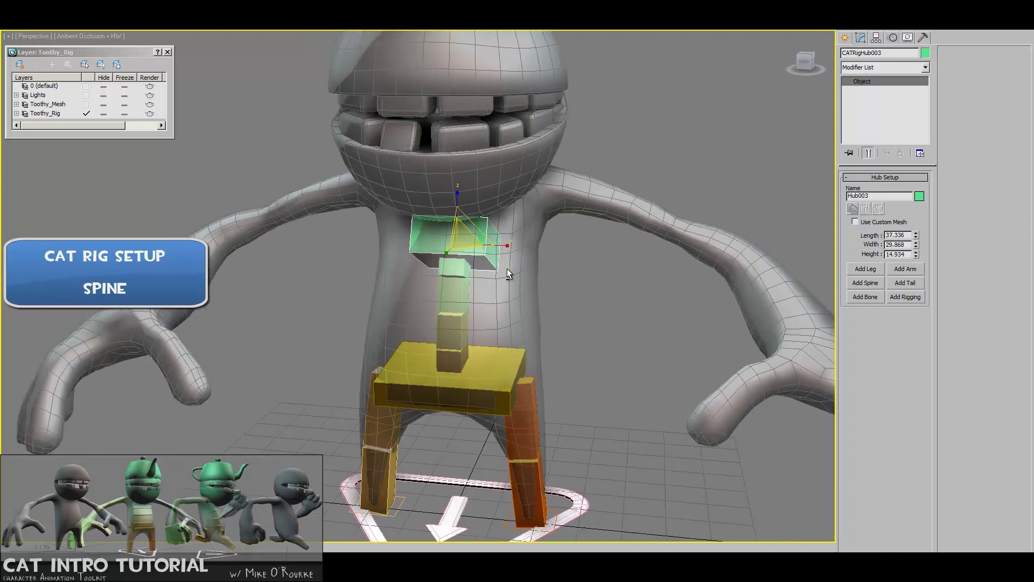
pyautogui.moveTo(505, 246); pyautogui.dragTo(533, 248)
pyautogui.keyDown('alt'); pyautogui.moveTo(533, 248); pyautogui.dragTo(469, 251, button='middle'); pyautogui.keyUp('alt')
pyautogui.moveTo(473, 228); pyautogui.dragTo(487, 209)
pyautogui.keyDown('alt'); pyautogui.moveTo(487, 209); pyautogui.dragTo(493, 273, button='middle'); pyautogui.keyUp('alt')
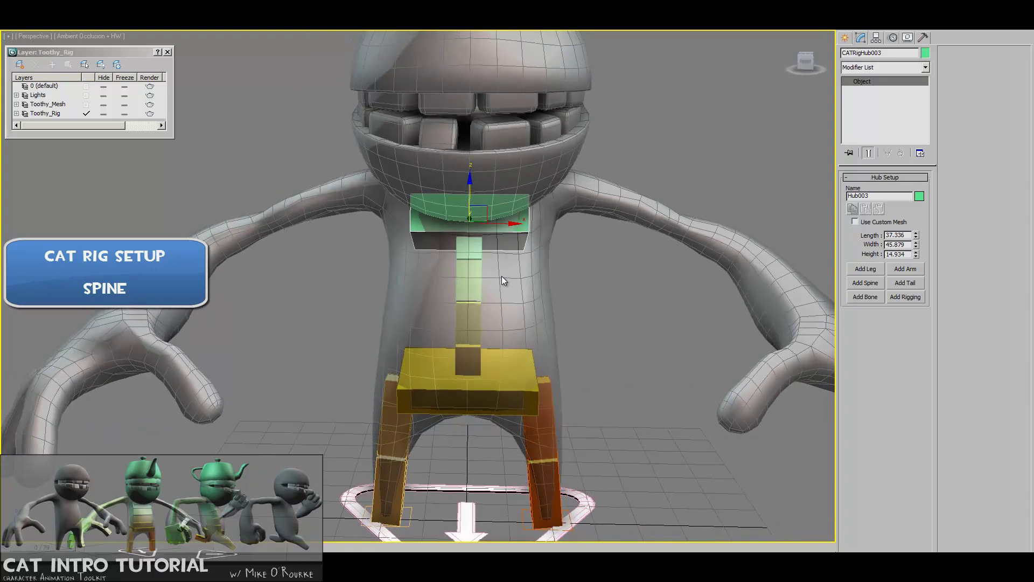
# - Select all four spine bones and widen them in local coordinates to fill the torso's width
pyautogui.click(474, 248)
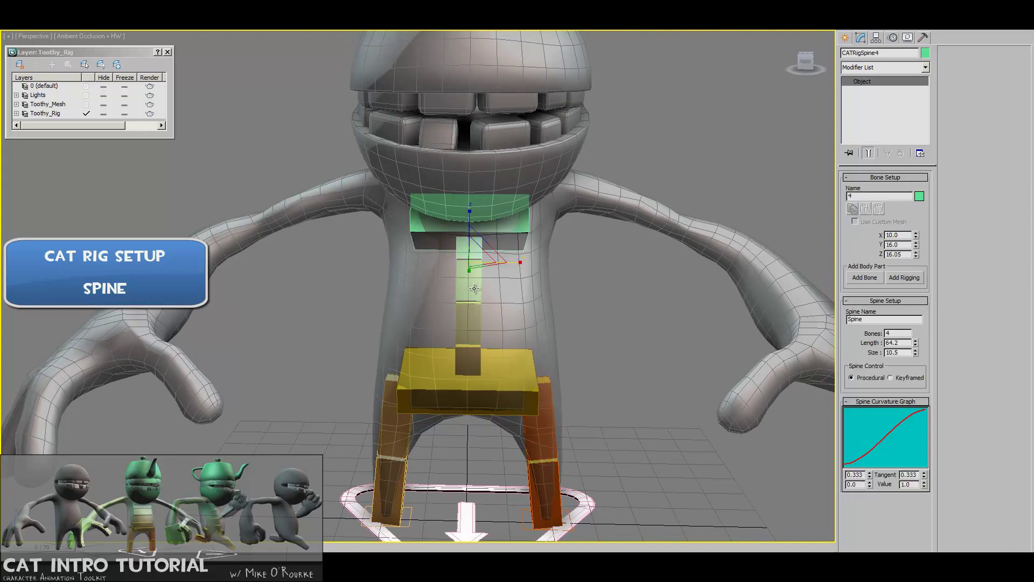
pyautogui.doubleClick(474, 288)
pyautogui.doubleClick(468, 362)
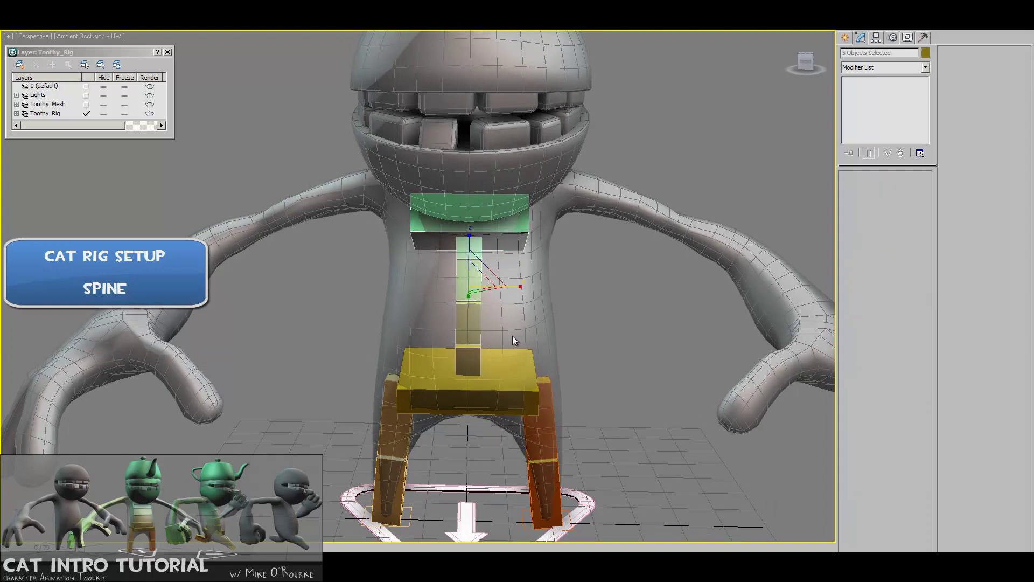
pyautogui.keyDown('alt'); pyautogui.click(507, 229); pyautogui.keyUp('alt')
pyautogui.keyDown('alt'); pyautogui.moveTo(516, 239); pyautogui.dragTo(509, 297, button='middle'); pyautogui.keyUp('alt')
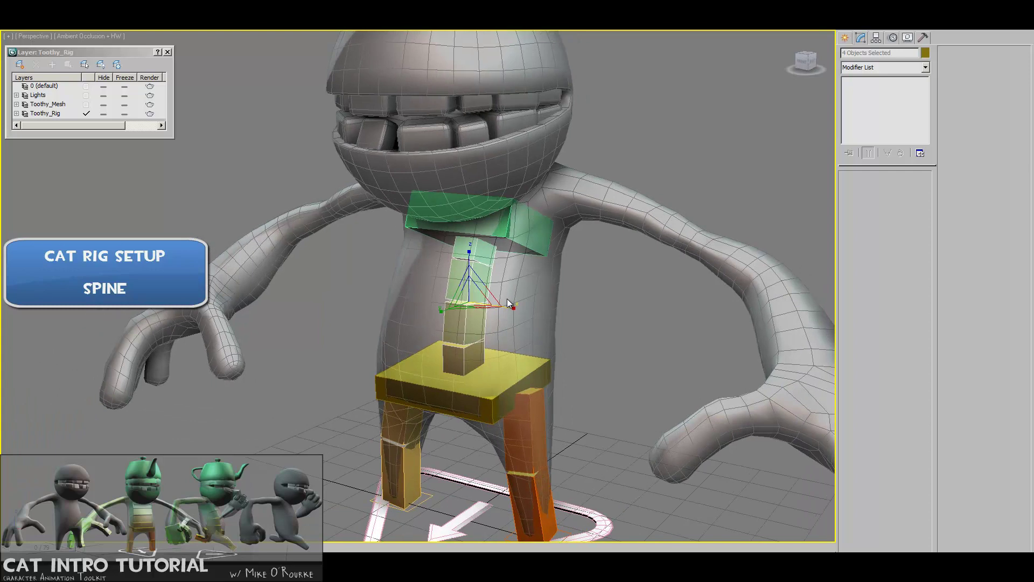
pyautogui.rightClick(488, 299)
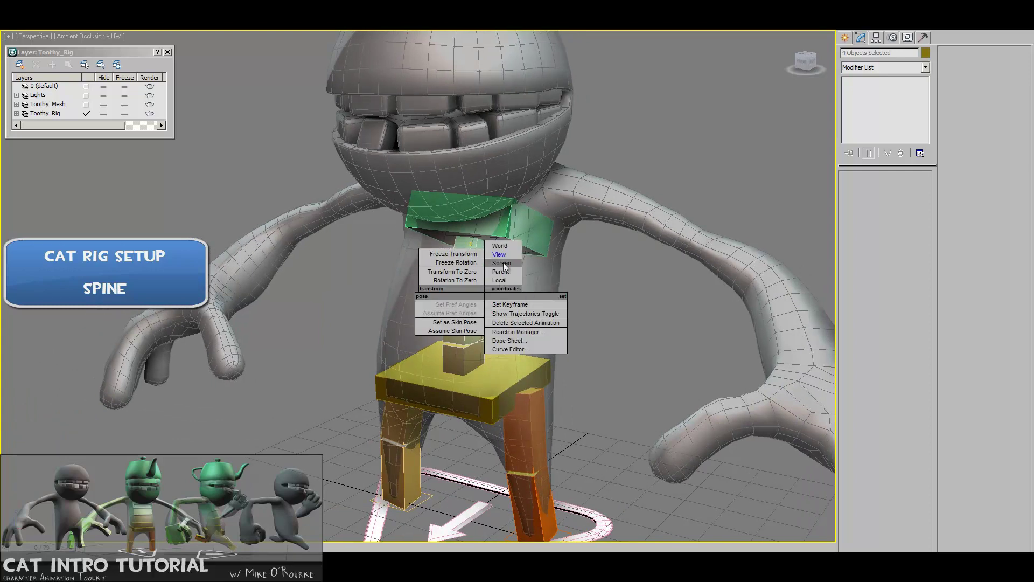
pyautogui.click(503, 282)
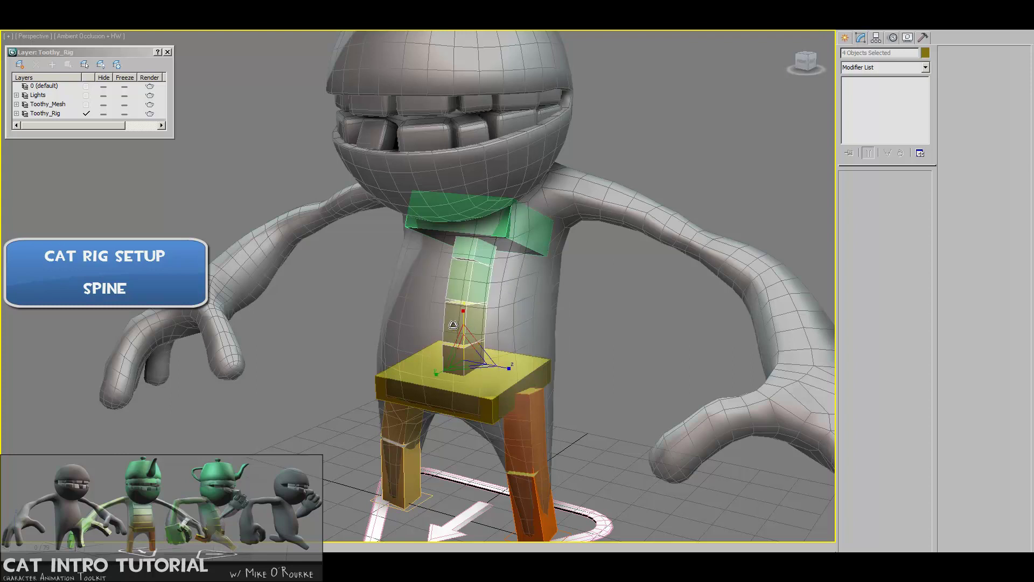
pyautogui.keyDown('alt'); pyautogui.moveTo(454, 325); pyautogui.dragTo(498, 350, button='middle'); pyautogui.keyUp('alt')
pyautogui.moveTo(512, 370); pyautogui.dragTo(530, 375)
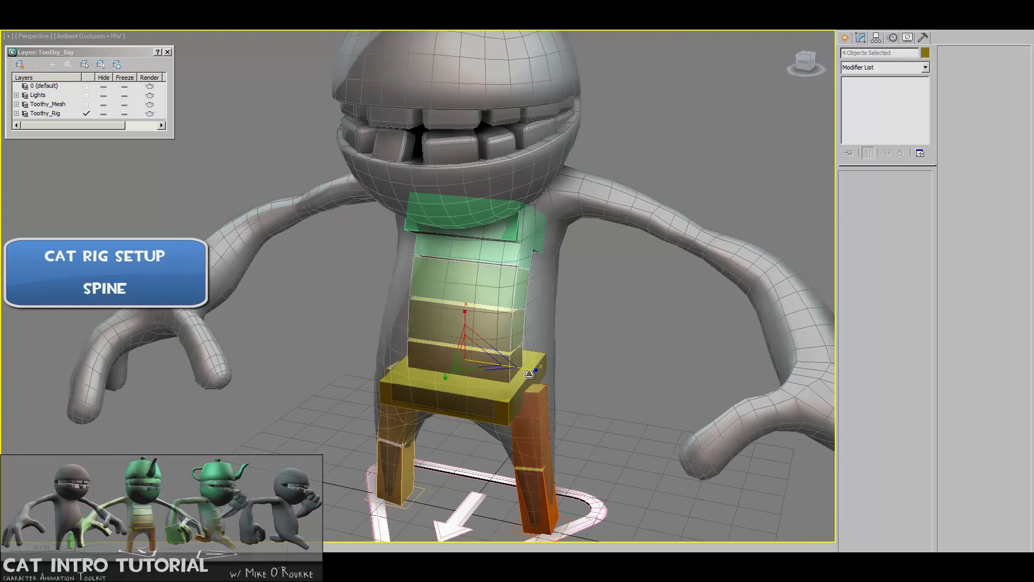
# - Undo the depth scaling of the spine bones and fine-tune their width to fit the torso mesh
pyautogui.keyDown('alt'); pyautogui.moveTo(515, 364); pyautogui.dragTo(478, 360, button='middle'); pyautogui.keyUp('alt')
pyautogui.hotkey('ctrl', 'z')
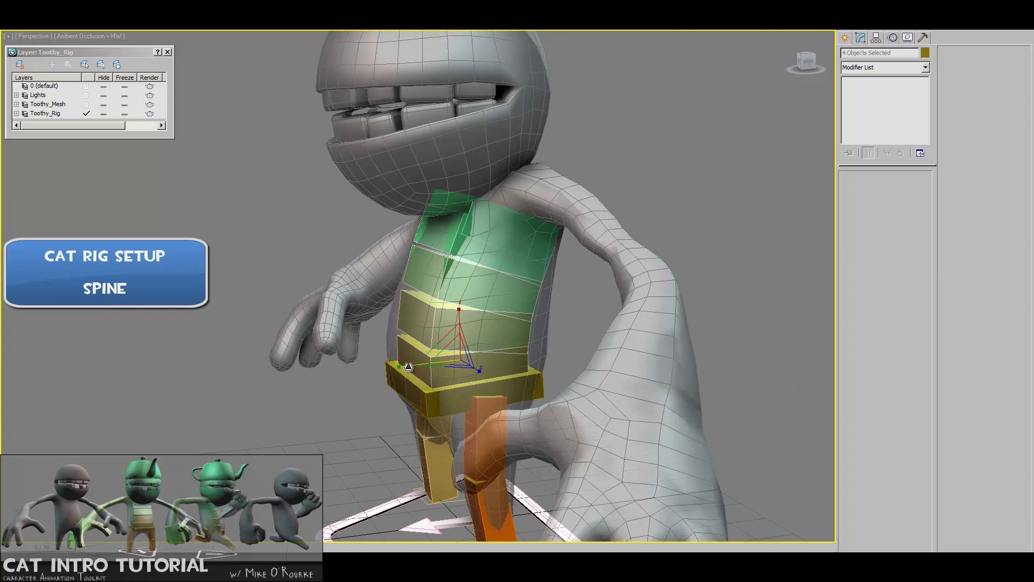
pyautogui.hotkey('ctrl', 'z')
pyautogui.keyDown('alt'); pyautogui.moveTo(412, 368); pyautogui.dragTo(445, 337, button='middle'); pyautogui.keyUp('alt')
pyautogui.moveTo(550, 280); pyautogui.dragTo(540, 312, button='middle')
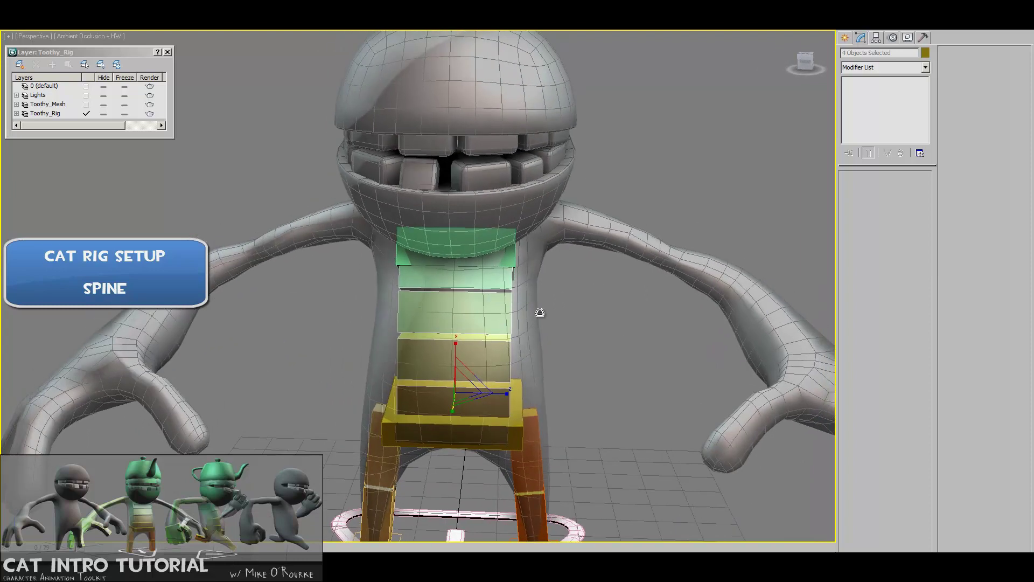
pyautogui.keyDown('alt'); pyautogui.moveTo(480, 353); pyautogui.dragTo(487, 351, button='middle'); pyautogui.keyUp('alt')
pyautogui.moveTo(504, 392); pyautogui.dragTo(511, 395)
pyautogui.keyDown('alt'); pyautogui.moveTo(510, 395); pyautogui.dragTo(543, 291, button='middle'); pyautogui.keyUp('alt')
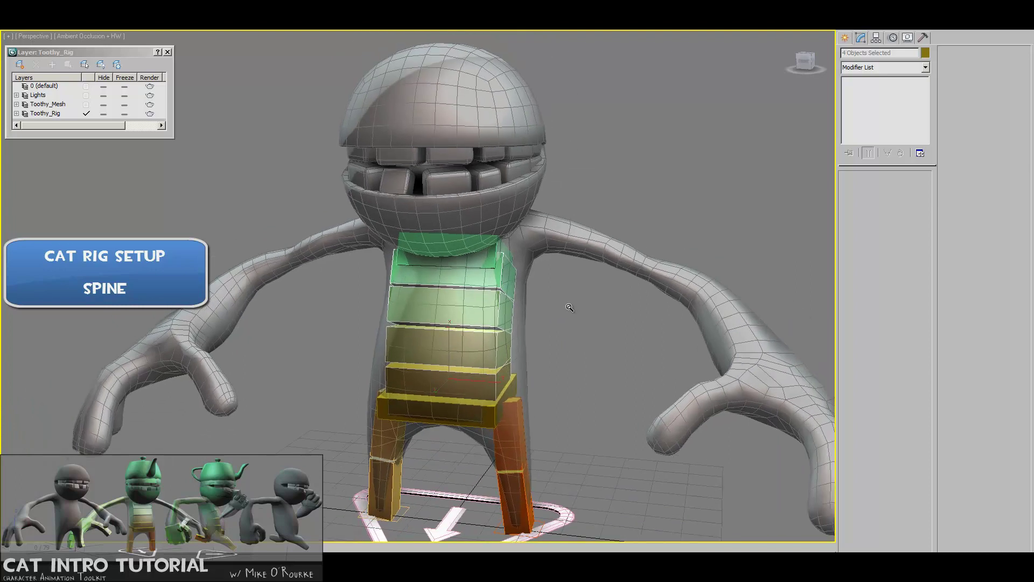
# - Add an arm to the chest hub
pyautogui.click(491, 250)
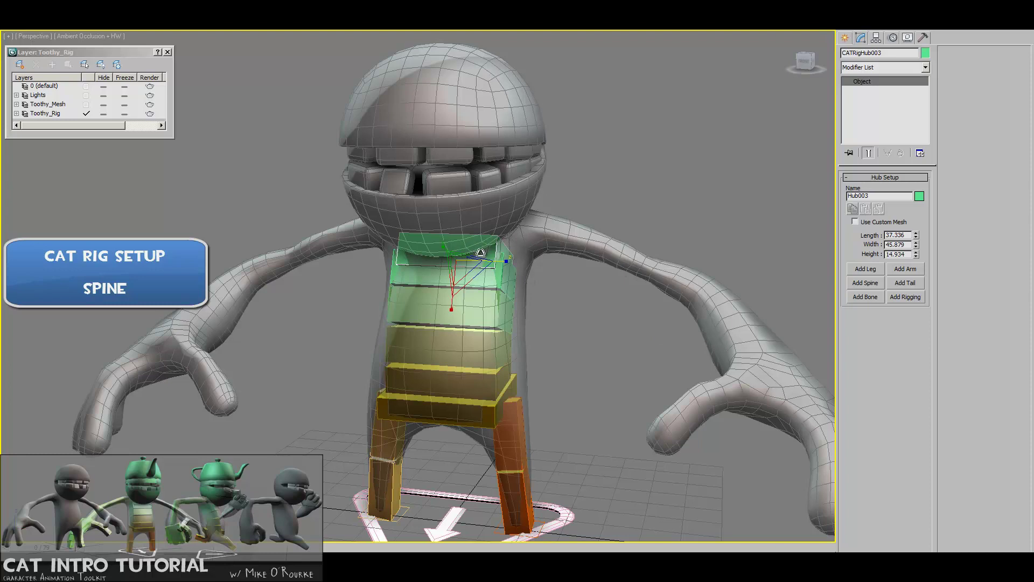
pyautogui.keyDown('alt'); pyautogui.moveTo(771, 235); pyautogui.dragTo(753, 310, button='middle'); pyautogui.keyUp('alt')
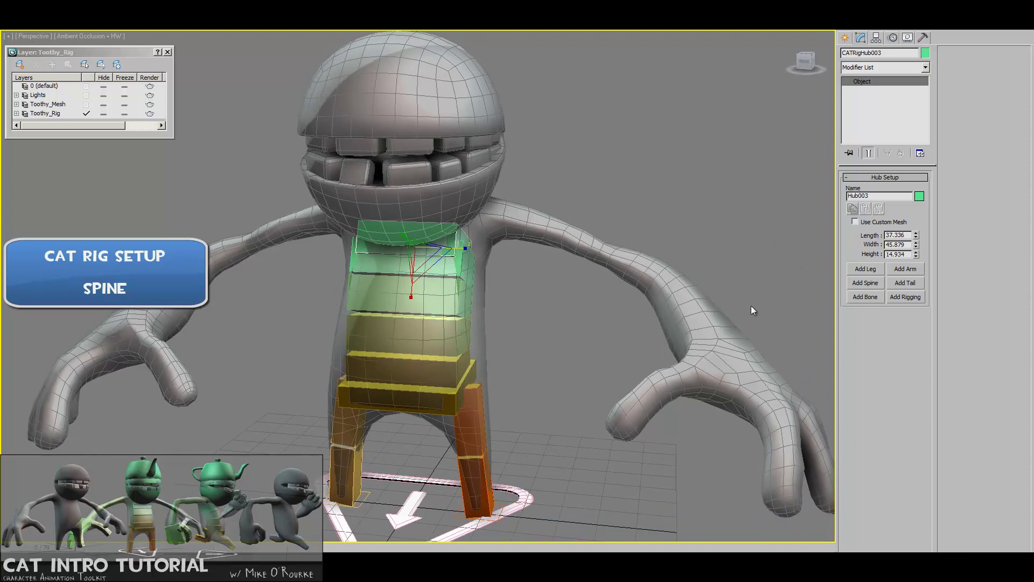
pyautogui.click(905, 268)
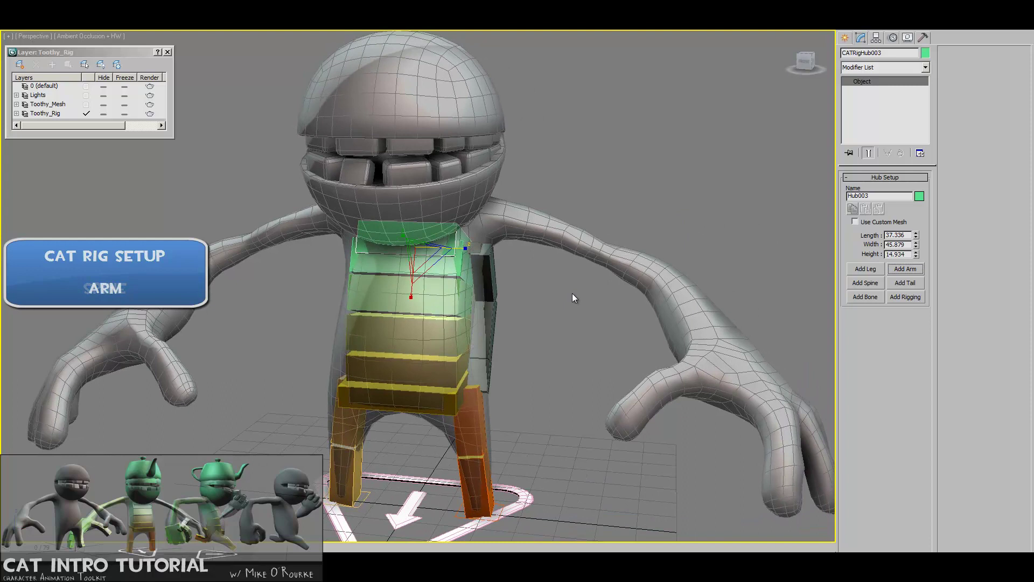
pyautogui.keyDown('alt'); pyautogui.moveTo(572, 293); pyautogui.dragTo(543, 299, button='middle'); pyautogui.keyUp('alt')
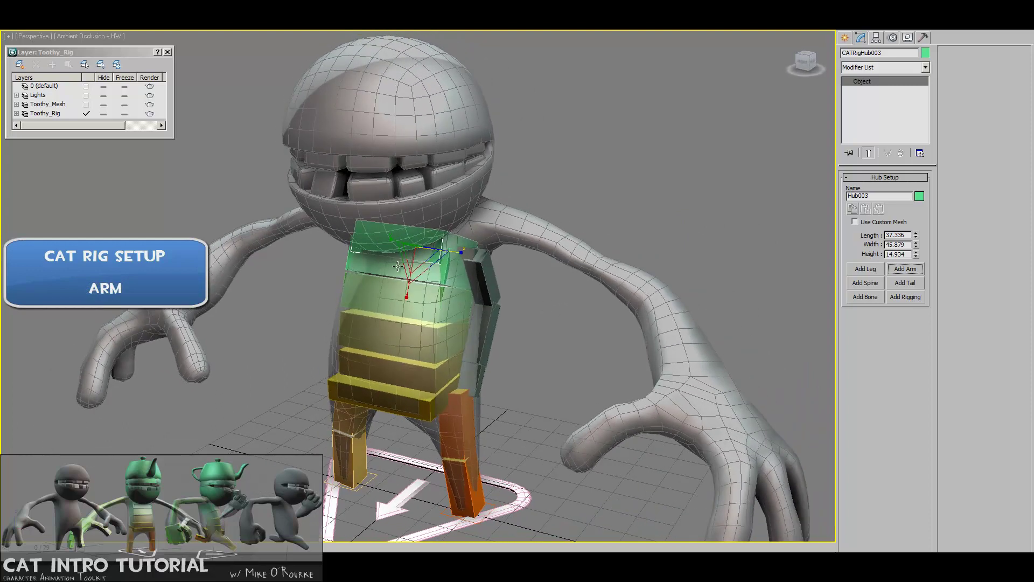
# - Move the left arm's collarbone up toward the shoulder, using screen coordinates
pyautogui.rightClick(439, 250)
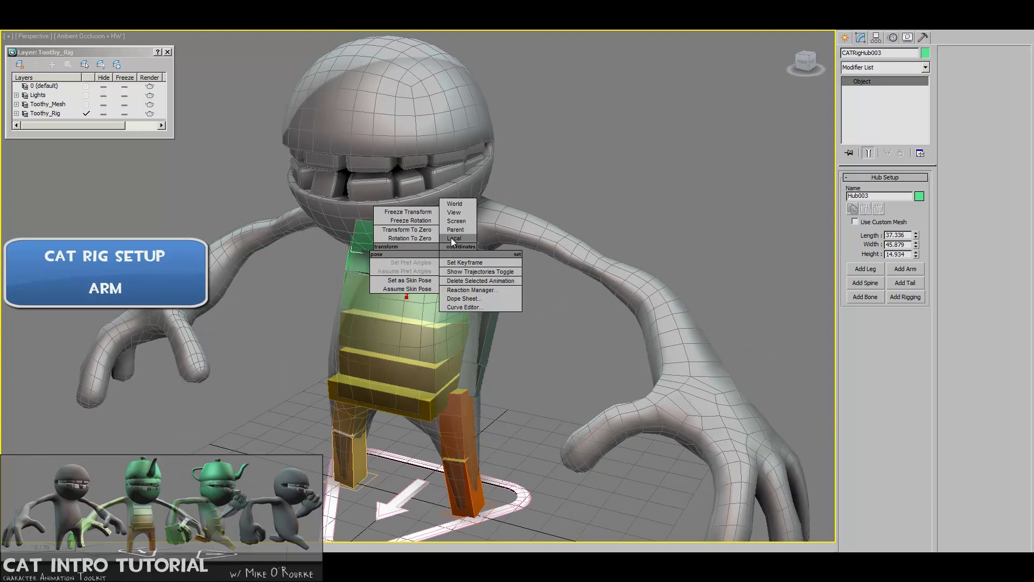
pyautogui.click(460, 221)
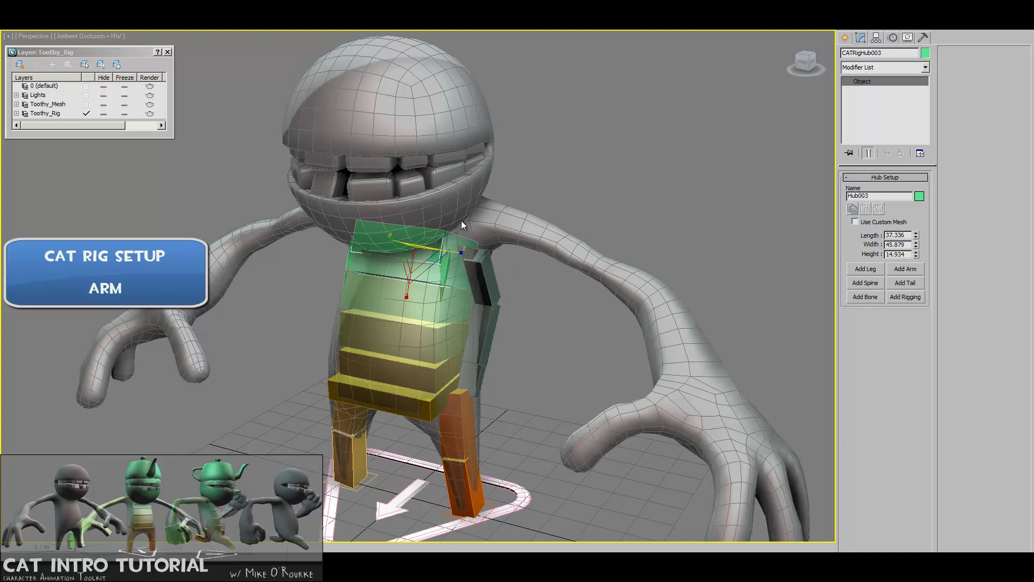
pyautogui.click(475, 255)
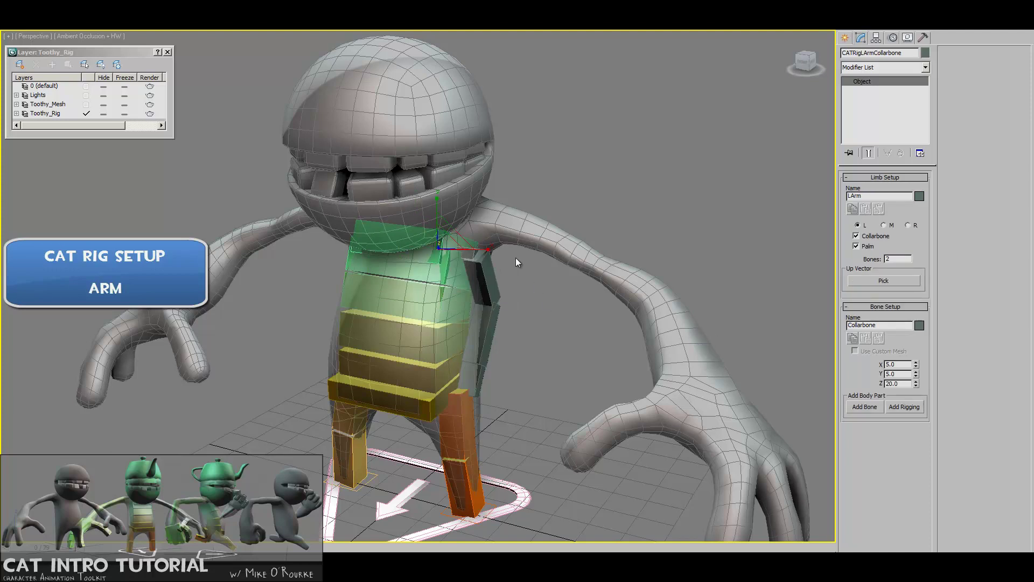
pyautogui.rightClick(458, 240)
pyautogui.click(476, 211)
pyautogui.moveTo(449, 233); pyautogui.dragTo(487, 200)
pyautogui.keyDown('alt'); pyautogui.moveTo(574, 272); pyautogui.dragTo(468, 311, button='middle'); pyautogui.keyUp('alt')
pyautogui.moveTo(506, 200); pyautogui.dragTo(489, 200)
pyautogui.keyDown('alt'); pyautogui.moveTo(414, 259); pyautogui.dragTo(560, 244, button='middle'); pyautogui.keyUp('alt')
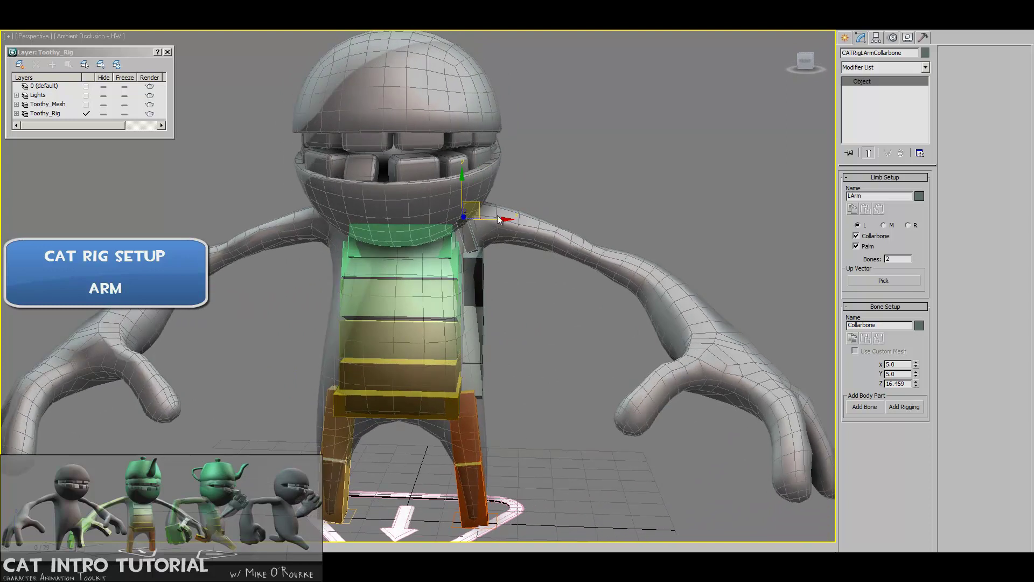
# - Fine-tune the collarbone's position so it lines up with the base of the character's left arm
pyautogui.moveTo(481, 206); pyautogui.dragTo(482, 206)
pyautogui.keyDown('alt'); pyautogui.moveTo(483, 207); pyautogui.dragTo(489, 243, button='middle'); pyautogui.keyUp('alt')
pyautogui.moveTo(488, 208); pyautogui.dragTo(478, 204)
pyautogui.keyDown('alt'); pyautogui.moveTo(478, 204); pyautogui.dragTo(565, 254, button='middle'); pyautogui.keyUp('alt')
# - Move the left palm bone out to the character's wrist and rotate it toward the fingers
pyautogui.click(454, 331)
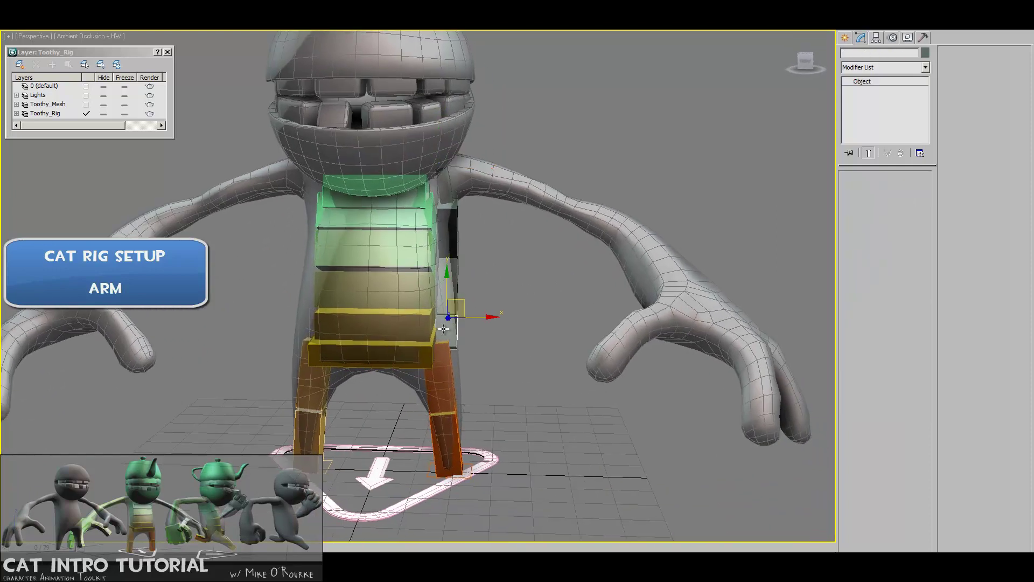
pyautogui.moveTo(454, 304); pyautogui.dragTo(695, 299)
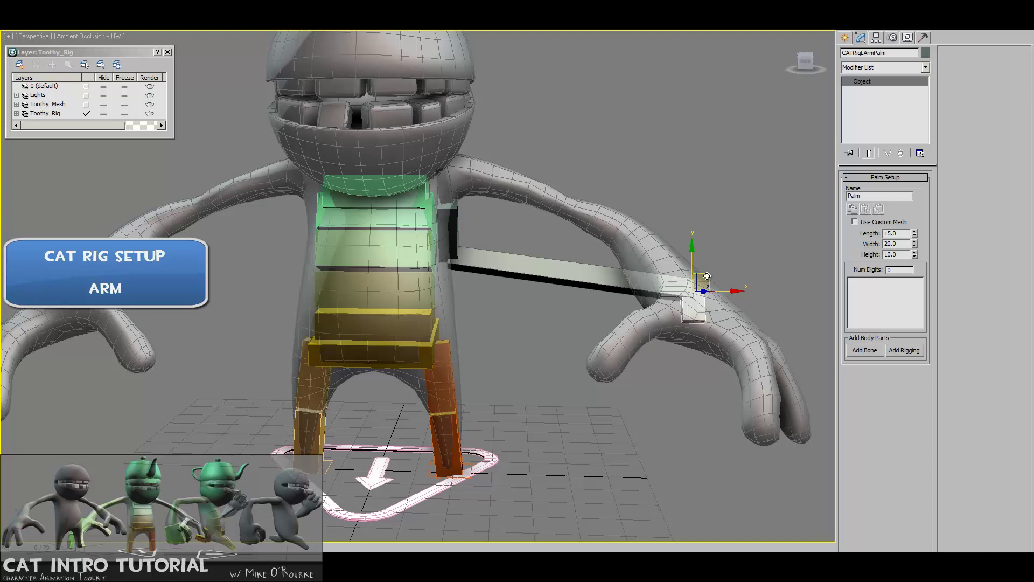
pyautogui.keyDown('alt'); pyautogui.moveTo(695, 299); pyautogui.dragTo(670, 261, button='middle'); pyautogui.keyUp('alt')
pyautogui.moveTo(669, 249); pyautogui.dragTo(618, 253)
pyautogui.moveTo(618, 253)
pyautogui.keyDown('alt'); pyautogui.mouseDown(button='middle')
pyautogui.moveTo(651, 219)
pyautogui.moveTo(641, 263)
pyautogui.moveTo(624, 238)
pyautogui.mouseUp(button='middle'); pyautogui.keyUp('alt')
pyautogui.press('e')
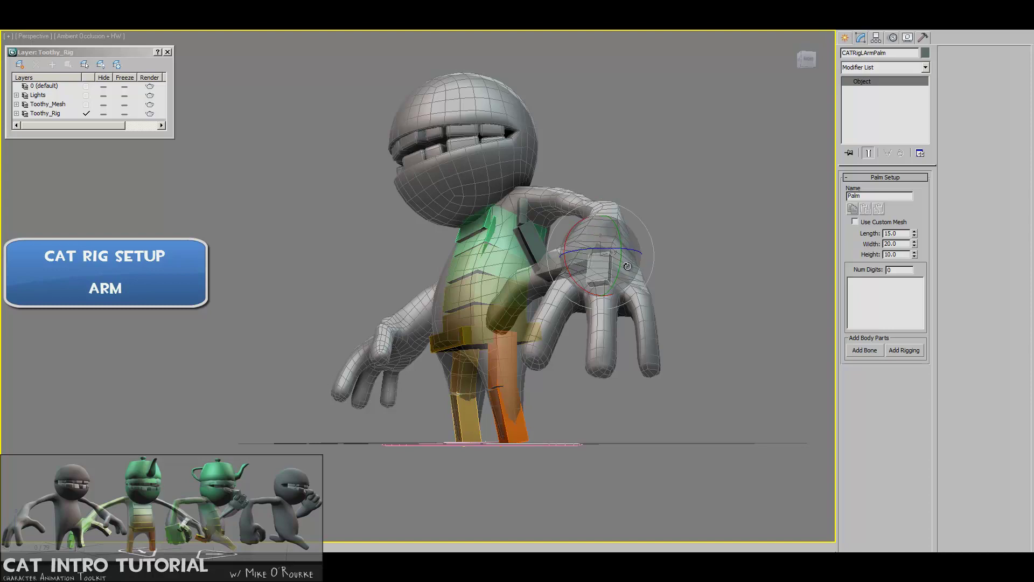
pyautogui.moveTo(567, 235); pyautogui.dragTo(610, 271)
pyautogui.keyDown('alt'); pyautogui.moveTo(620, 274); pyautogui.dragTo(581, 312, button='middle'); pyautogui.keyUp('alt')
# - Scale the palm bone in local coordinates to about 36.6 long, 48.8 wide and 24.4 high
pyautogui.press('r')
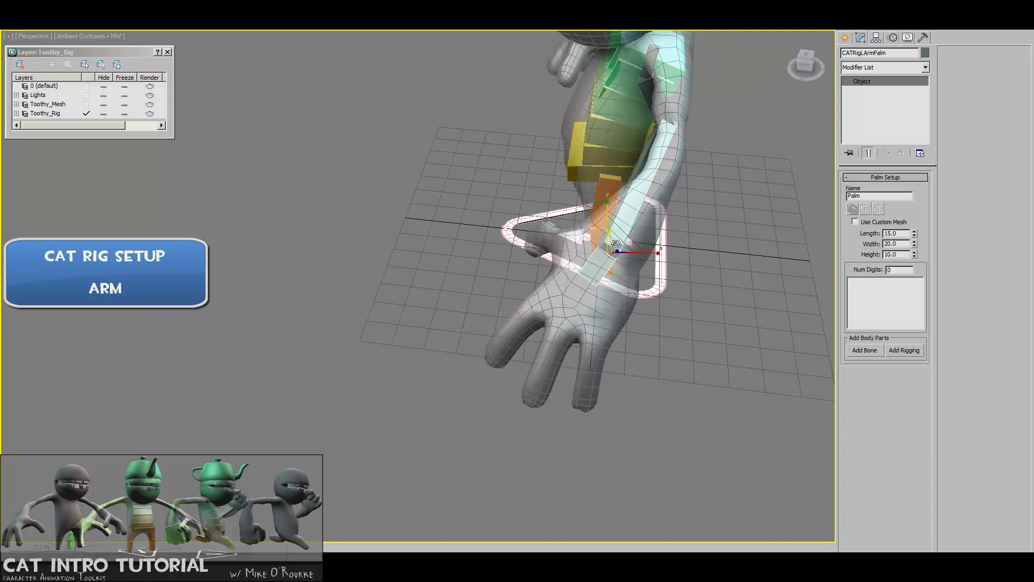
pyautogui.keyDown('alt'); pyautogui.moveTo(615, 243); pyautogui.dragTo(618, 263, button='middle'); pyautogui.keyUp('alt')
pyautogui.rightClick(612, 280)
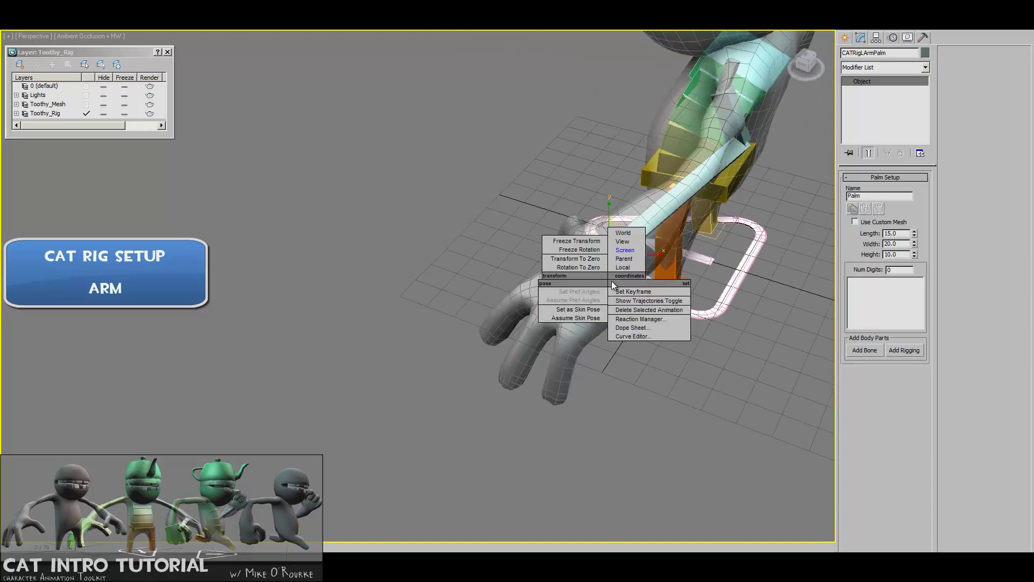
pyautogui.click(627, 267)
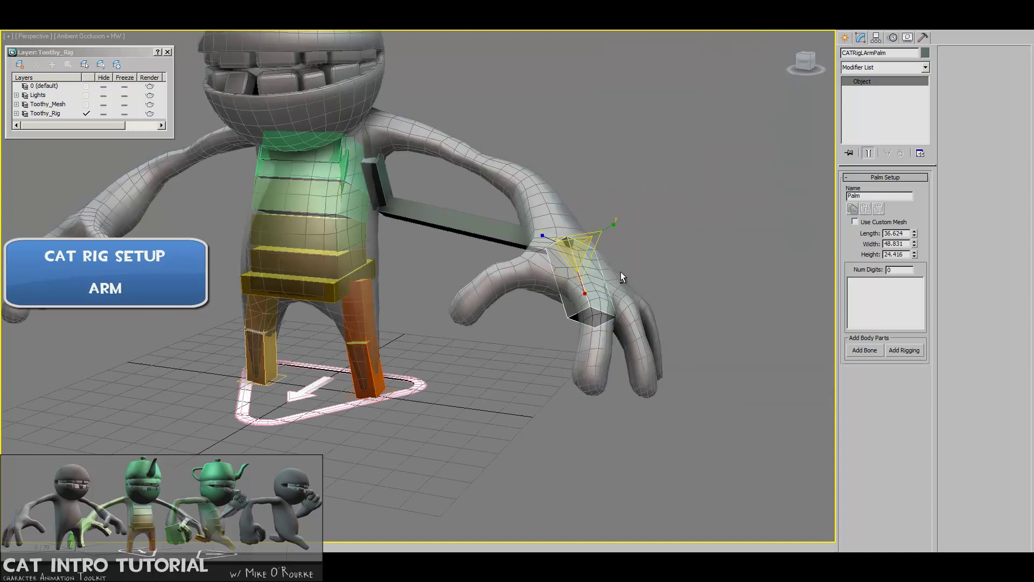
pyautogui.scroll(2, 639, 286)
pyautogui.keyDown('alt'); pyautogui.moveTo(639, 286); pyautogui.dragTo(598, 323, button='middle'); pyautogui.keyUp('alt')
# - Rotate the palm bone in screen coordinates to follow the slope of the hand mesh
pyautogui.press('e')
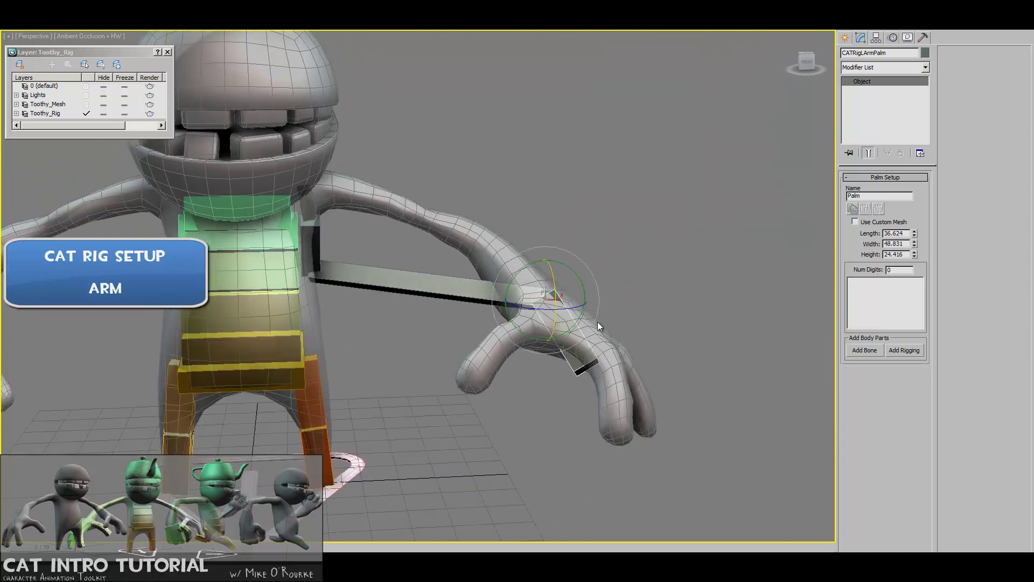
pyautogui.keyDown('alt'); pyautogui.rightClick(585, 292); pyautogui.keyUp('alt')
pyautogui.click(595, 279)
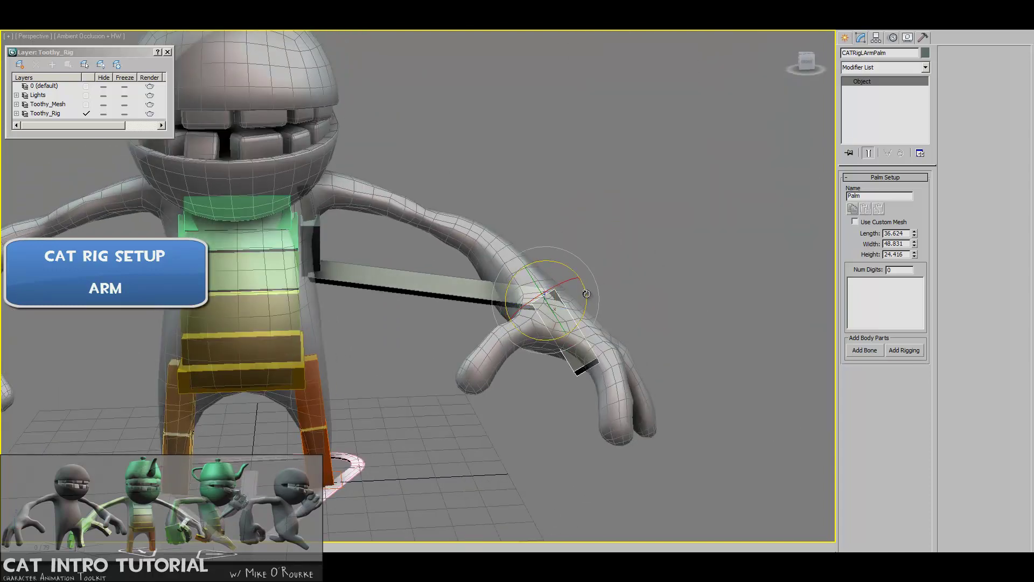
pyautogui.moveTo(585, 302); pyautogui.dragTo(589, 286)
pyautogui.moveTo(595, 291)
pyautogui.keyDown('alt'); pyautogui.mouseDown(button='middle')
pyautogui.moveTo(538, 307)
pyautogui.moveTo(598, 298)
pyautogui.moveTo(592, 280)
pyautogui.moveTo(583, 289)
pyautogui.mouseUp(button='middle'); pyautogui.keyUp('alt')
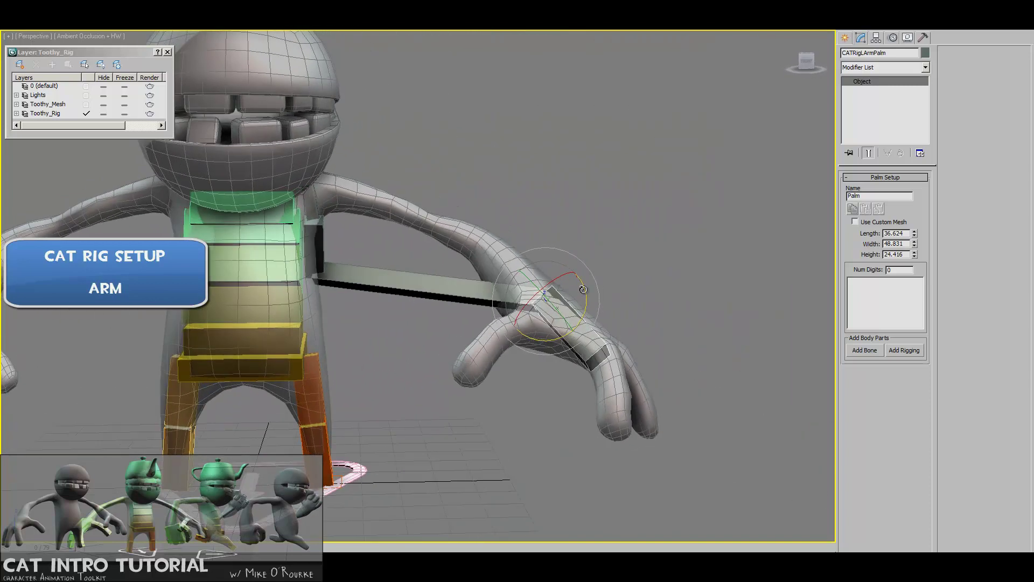
# - Move the start of the left lower arm bone up to the elbow of the arm mesh
pyautogui.click(380, 281)
pyautogui.press('w')
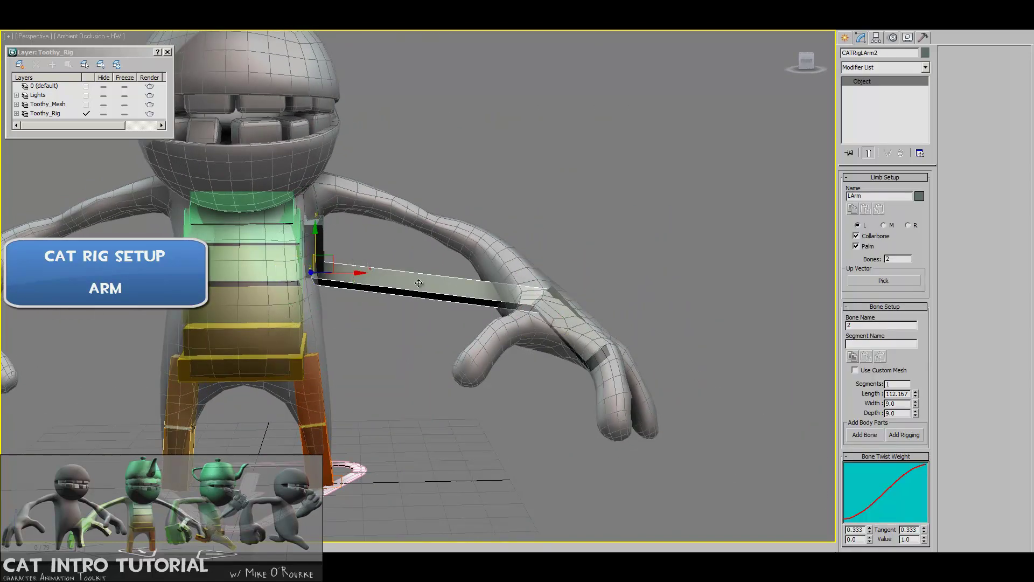
pyautogui.moveTo(340, 262); pyautogui.dragTo(388, 240)
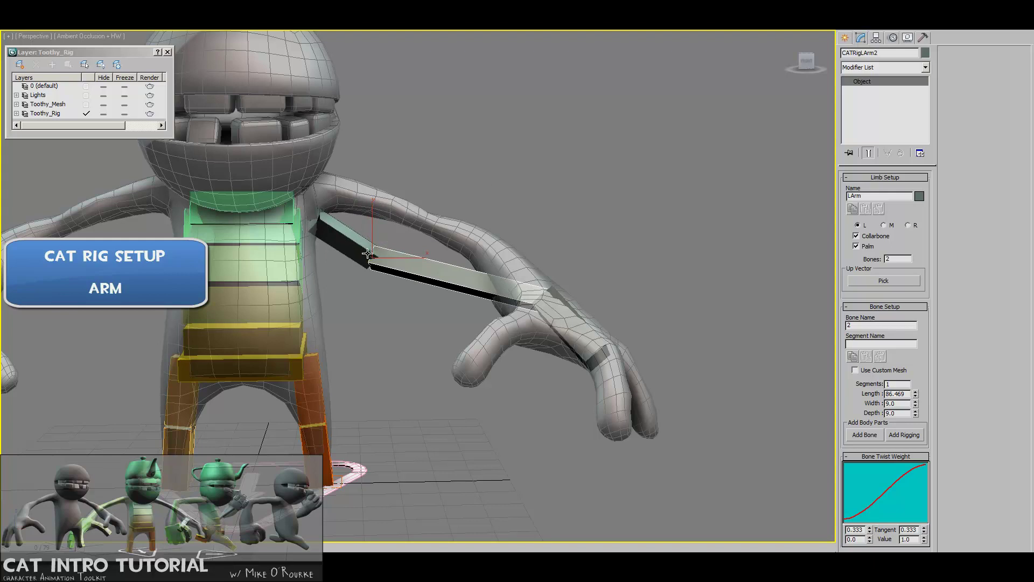
pyautogui.moveTo(389, 255); pyautogui.dragTo(445, 228)
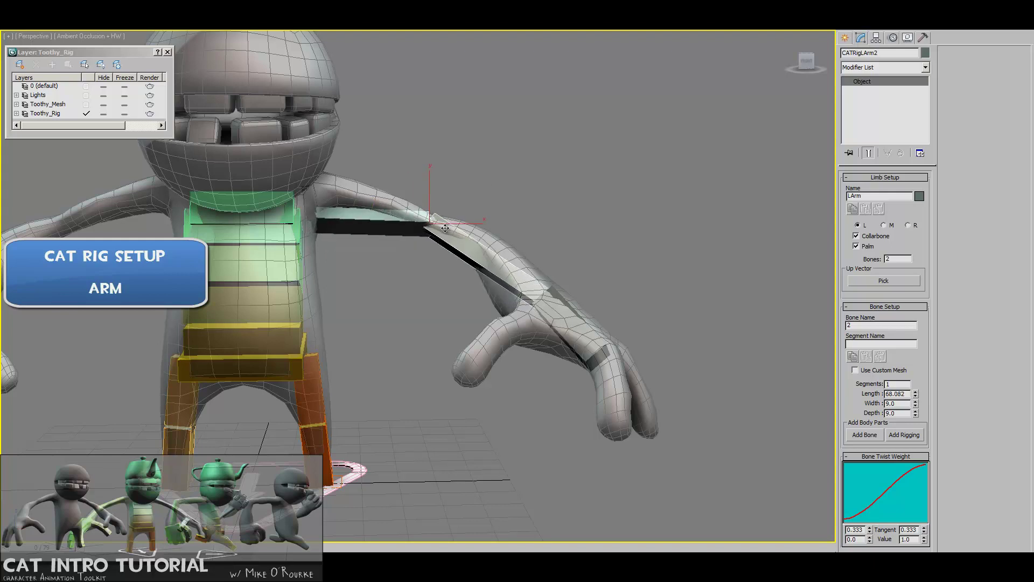
# - Move the left upper arm bone's start into the shoulder of the mesh
pyautogui.click(340, 218)
pyautogui.keyDown('alt'); pyautogui.moveTo(340, 218); pyautogui.dragTo(350, 312, button='middle'); pyautogui.keyUp('alt')
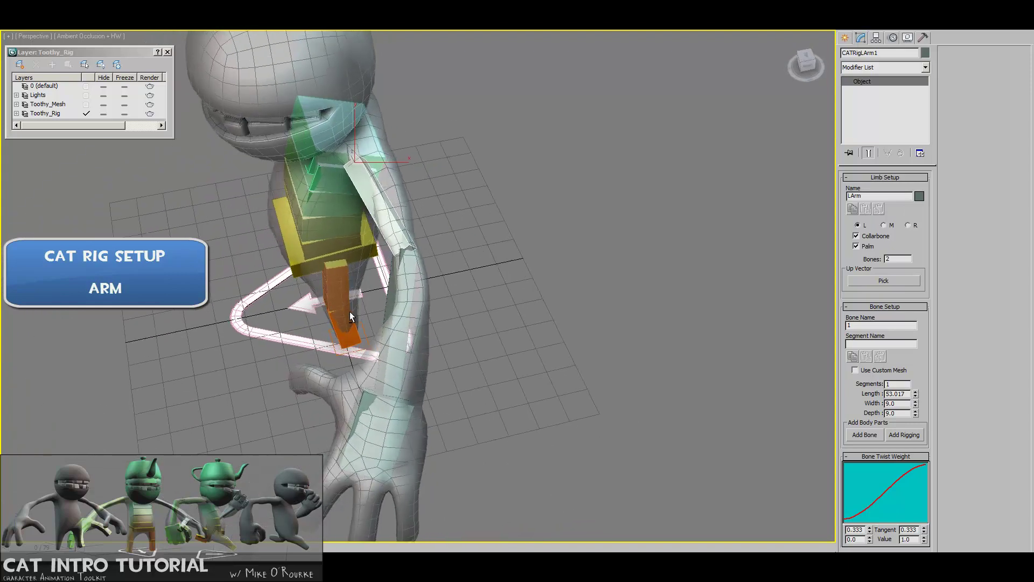
pyautogui.moveTo(360, 176); pyautogui.dragTo(376, 176)
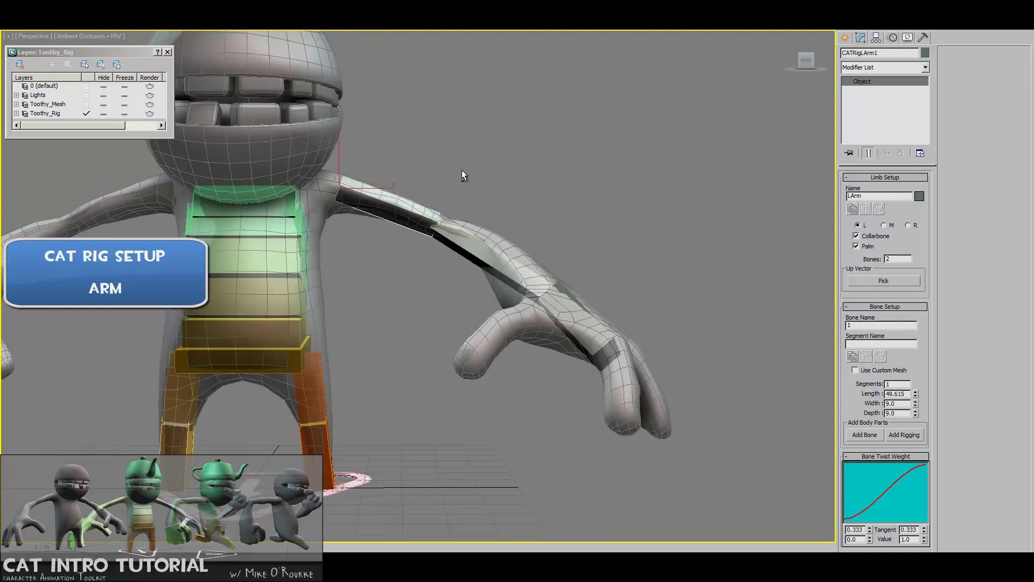
pyautogui.keyDown('alt'); pyautogui.moveTo(461, 170); pyautogui.dragTo(456, 179, button='middle'); pyautogui.keyUp('alt')
# - Adjust the lower arm bone's position from the front and from above to center the elbow in the mesh
pyautogui.moveTo(461, 244); pyautogui.dragTo(494, 265)
pyautogui.keyDown('alt'); pyautogui.moveTo(494, 265); pyautogui.dragTo(437, 304, button='middle'); pyautogui.keyUp('alt')
pyautogui.moveTo(520, 258); pyautogui.dragTo(523, 251)
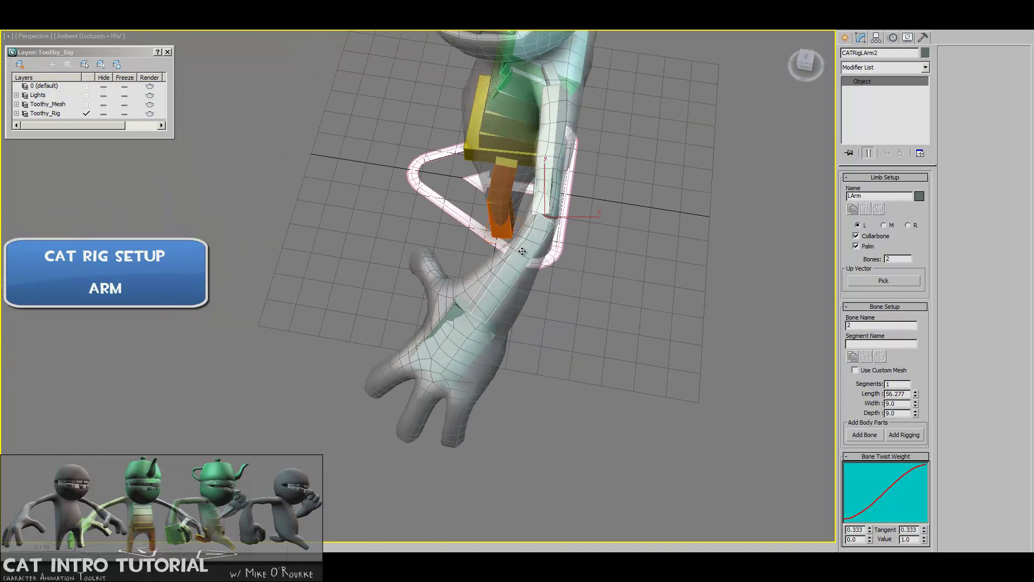
pyautogui.keyDown('alt'); pyautogui.moveTo(523, 251); pyautogui.dragTo(446, 233, button='middle'); pyautogui.keyUp('alt')
# - Enlarge the left palm bone to about 37.7 long, 50.2 wide and 25.1 high, and rotate it to match the hand's slope
pyautogui.click(470, 291)
pyautogui.keyDown('alt'); pyautogui.moveTo(470, 291); pyautogui.dragTo(488, 355, button='middle'); pyautogui.keyUp('alt')
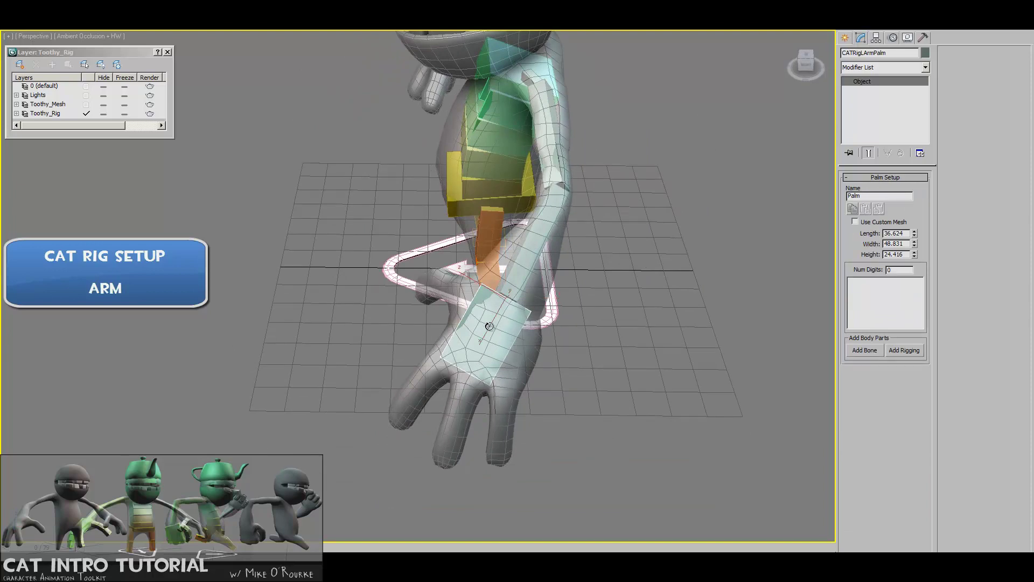
pyautogui.press('e')
pyautogui.moveTo(504, 336); pyautogui.dragTo(507, 311)
pyautogui.press('r')
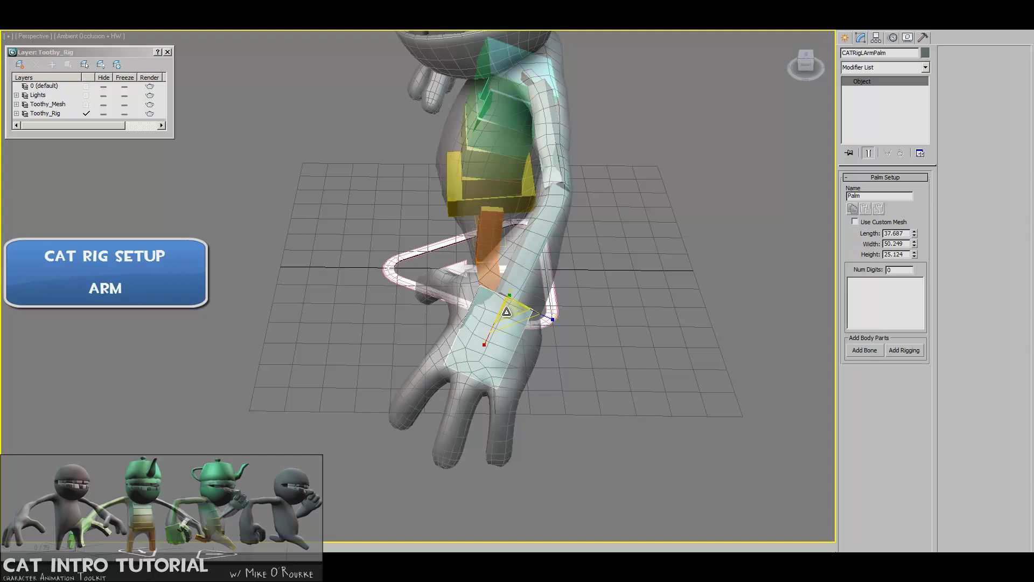
pyautogui.keyDown('alt'); pyautogui.moveTo(507, 311); pyautogui.dragTo(524, 283, button='middle'); pyautogui.keyUp('alt')
pyautogui.press('e')
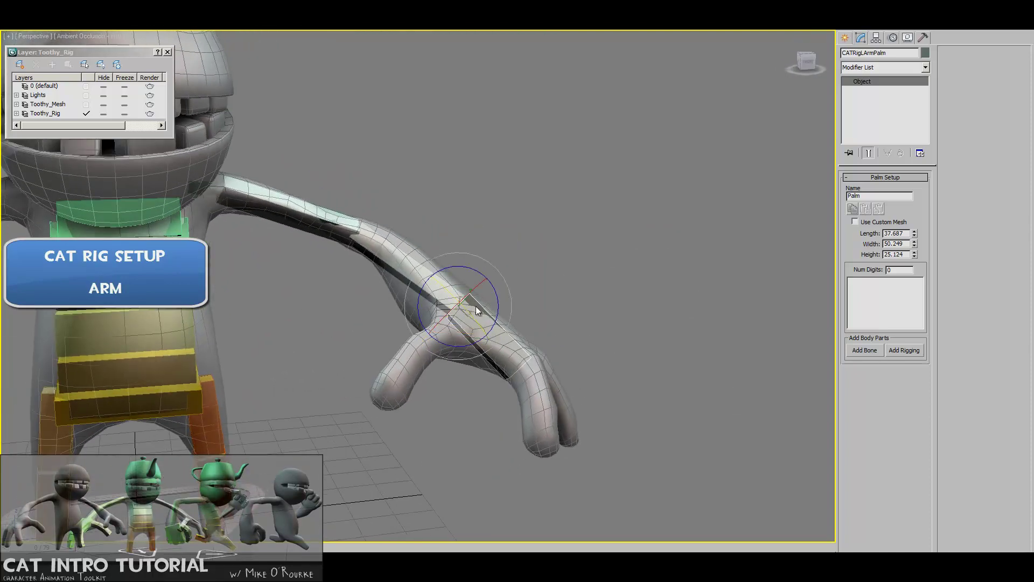
pyautogui.moveTo(453, 311); pyautogui.dragTo(446, 316)
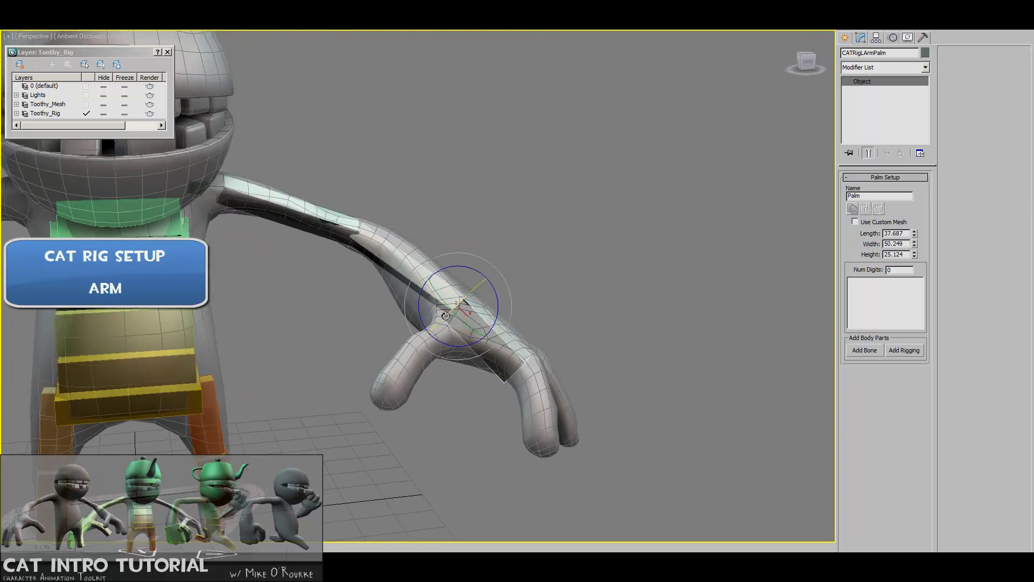
# - Divide the left upper arm bone into 3 segments
pyautogui.click(382, 263)
pyautogui.keyDown('alt'); pyautogui.moveTo(382, 263); pyautogui.dragTo(397, 248, button='middle'); pyautogui.keyUp('alt')
pyautogui.moveTo(266, 208); pyautogui.dragTo(367, 240, button='middle')
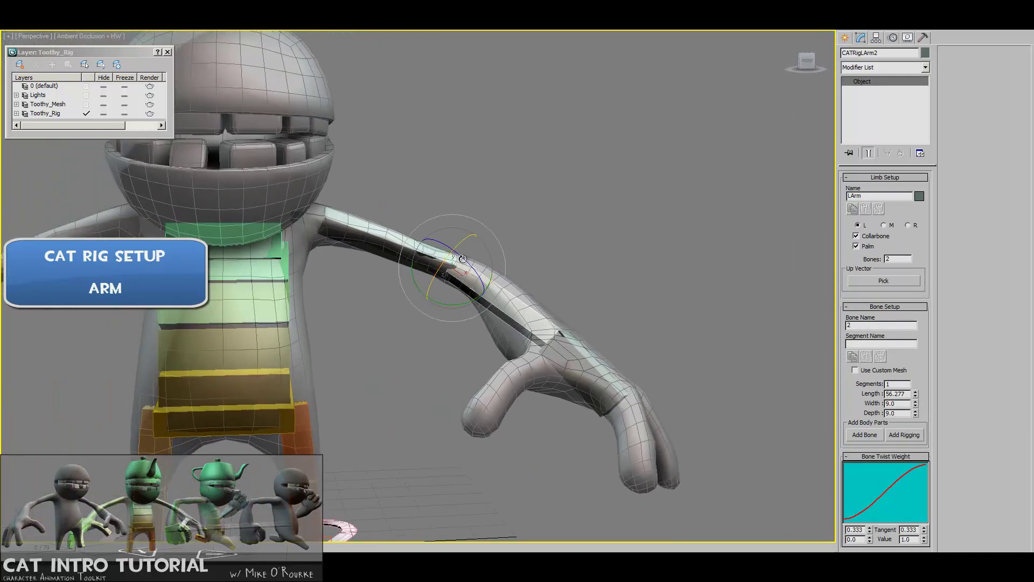
pyautogui.click(365, 231)
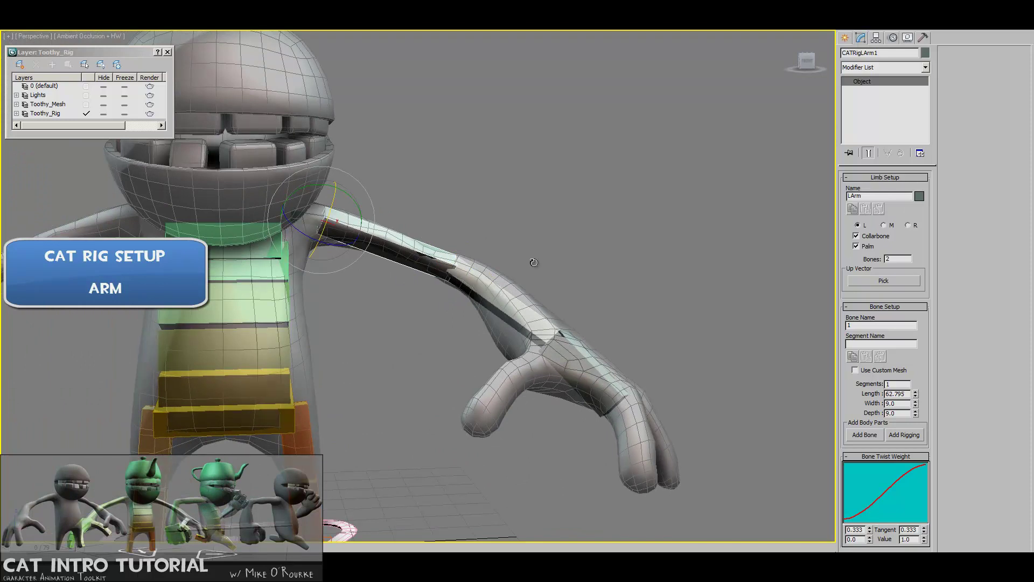
pyautogui.keyDown('alt'); pyautogui.moveTo(741, 295); pyautogui.dragTo(691, 351, button='middle'); pyautogui.keyUp('alt')
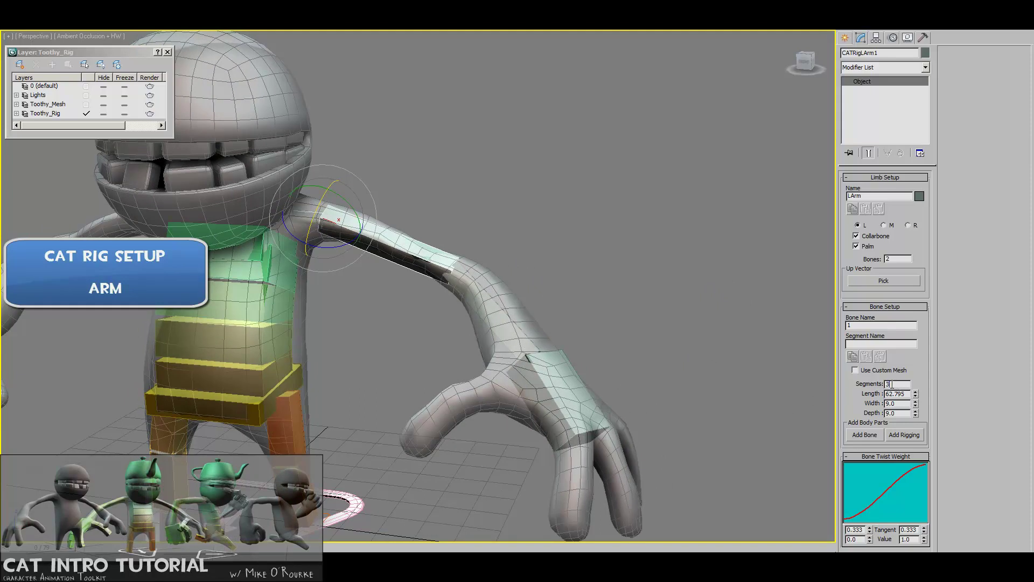
pyautogui.press('Return')
pyautogui.keyDown('alt'); pyautogui.moveTo(577, 225); pyautogui.dragTo(580, 335, button='middle'); pyautogui.keyUp('alt')
pyautogui.scroll(3, 505, 256)
pyautogui.keyDown('alt'); pyautogui.moveTo(505, 257); pyautogui.dragTo(432, 305, button='middle'); pyautogui.keyUp('alt')
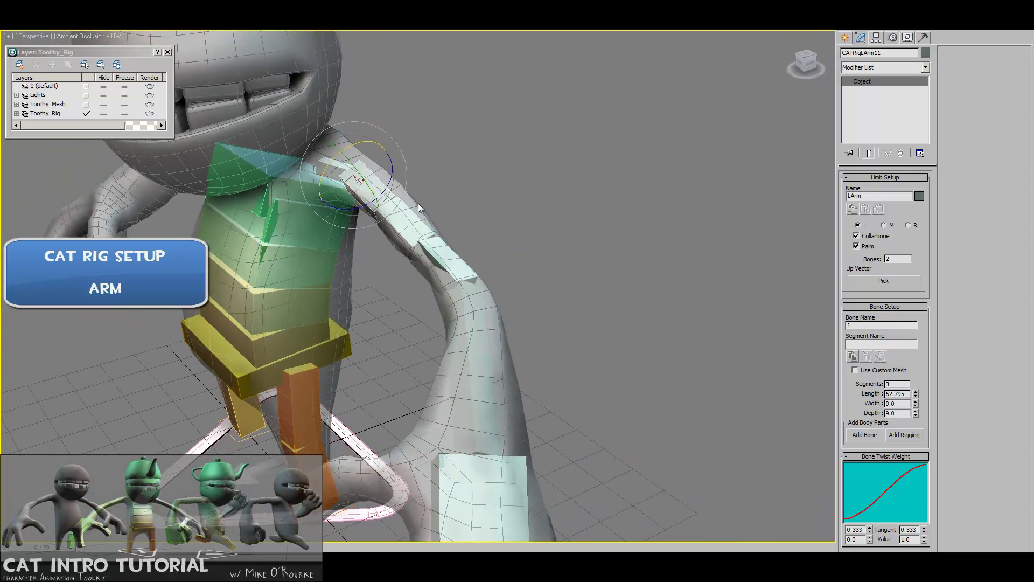
# - Twist the left lower arm bone about 55 degrees around its length and check the segments from several angles
pyautogui.click(476, 316)
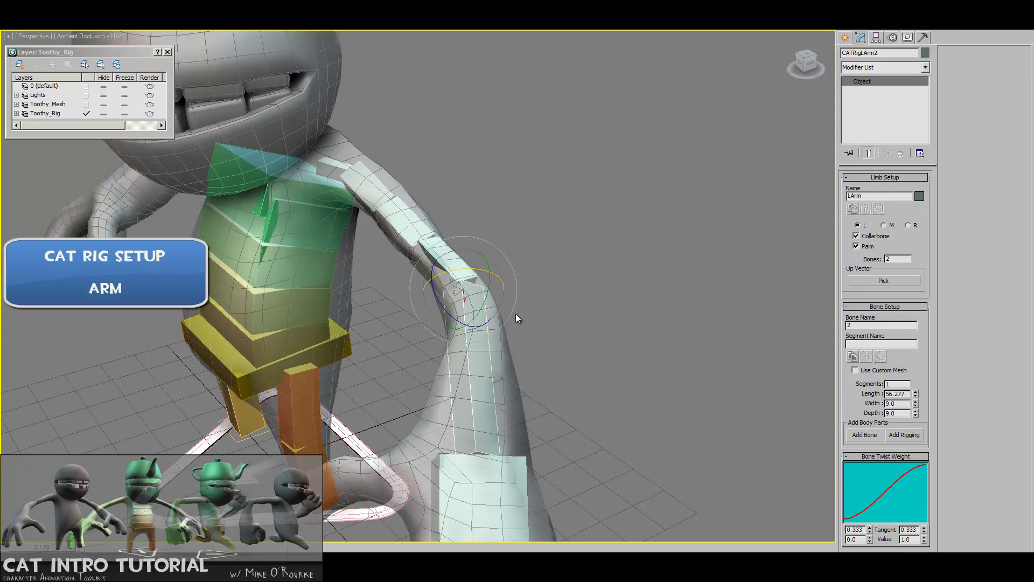
pyautogui.moveTo(531, 311)
pyautogui.keyDown('alt'); pyautogui.mouseDown(button='middle')
pyautogui.moveTo(509, 305)
pyautogui.moveTo(547, 300)
pyautogui.moveTo(549, 309)
pyautogui.mouseUp(button='middle'); pyautogui.keyUp('alt')
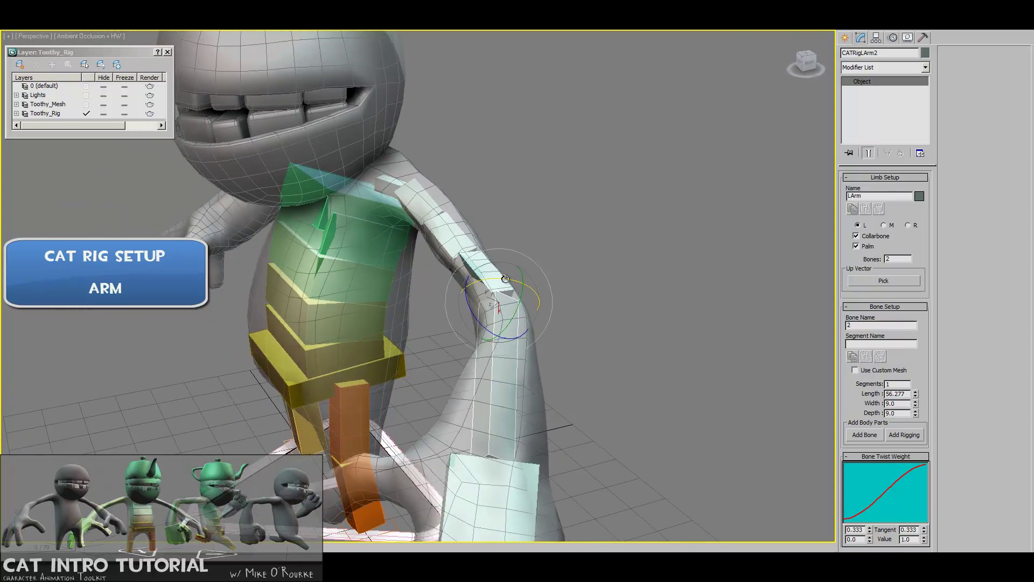
pyautogui.moveTo(505, 279); pyautogui.dragTo(475, 283)
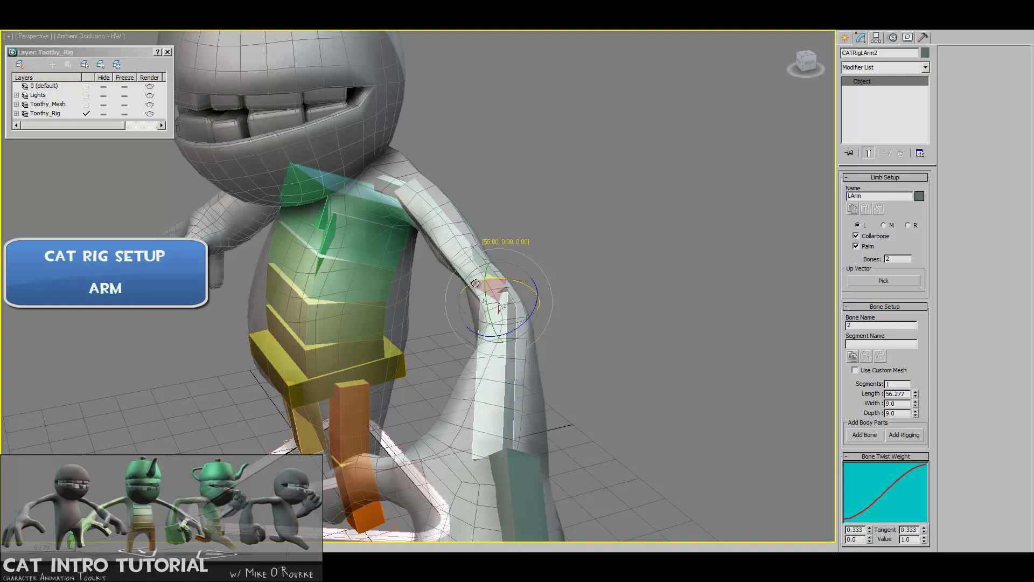
pyautogui.keyDown('alt'); pyautogui.moveTo(634, 360); pyautogui.dragTo(610, 307, button='middle'); pyautogui.keyUp('alt')
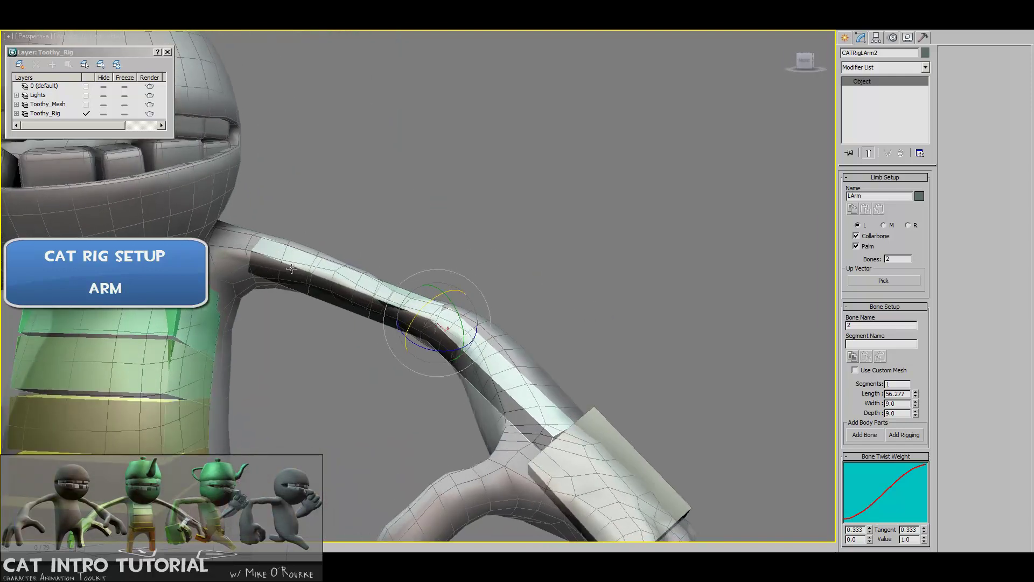
pyautogui.keyDown('alt'); pyautogui.moveTo(521, 453); pyautogui.dragTo(474, 428, button='middle'); pyautogui.keyUp('alt')
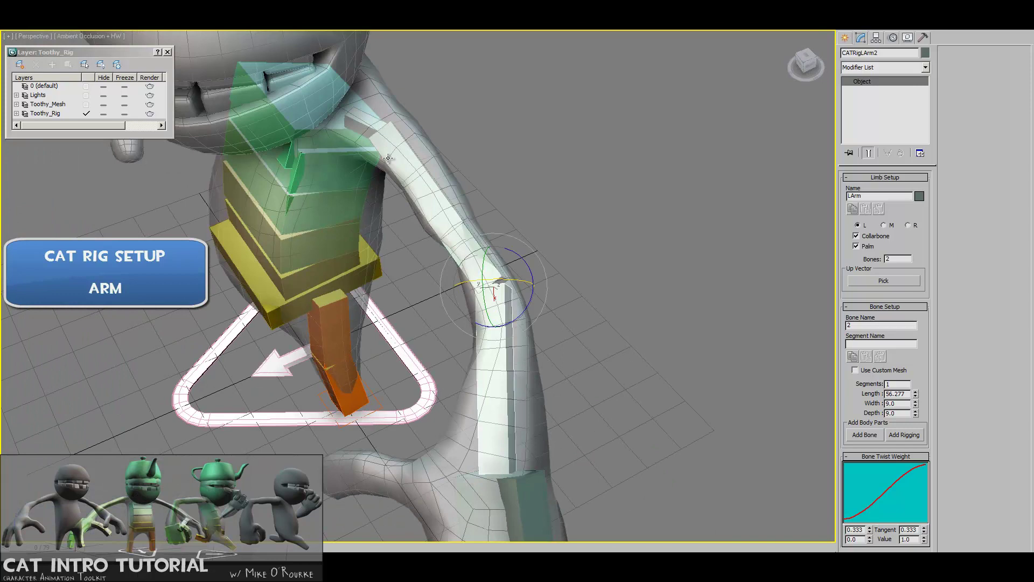
pyautogui.keyDown('alt'); pyautogui.moveTo(513, 332); pyautogui.dragTo(589, 364, button='middle'); pyautogui.keyUp('alt')
pyautogui.scroll(3, 665, 283)
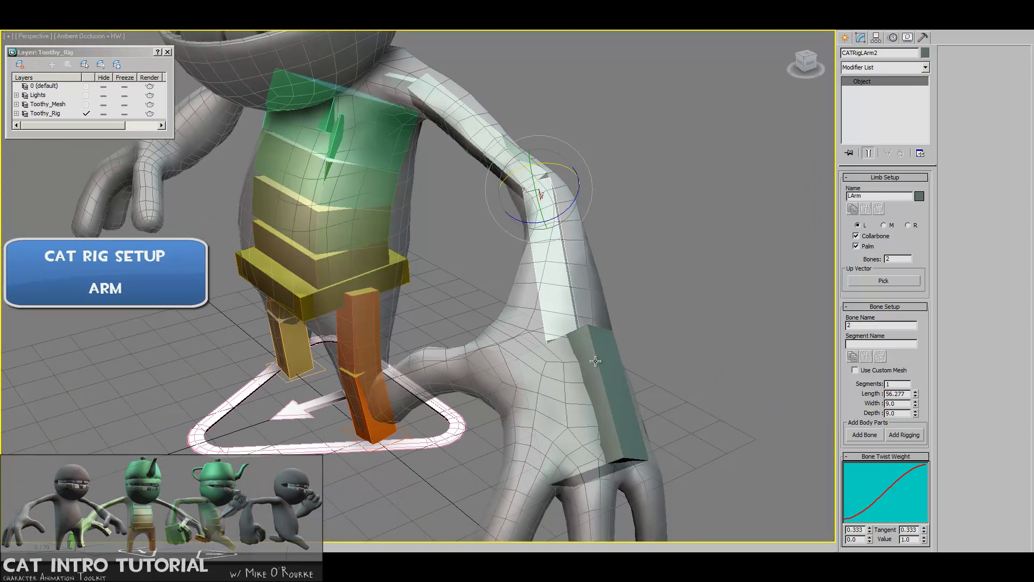
# - Rotate the left palm bone so it lies flat along the back of the hand mesh
pyautogui.click(590, 363)
pyautogui.press('w')
pyautogui.press('e')
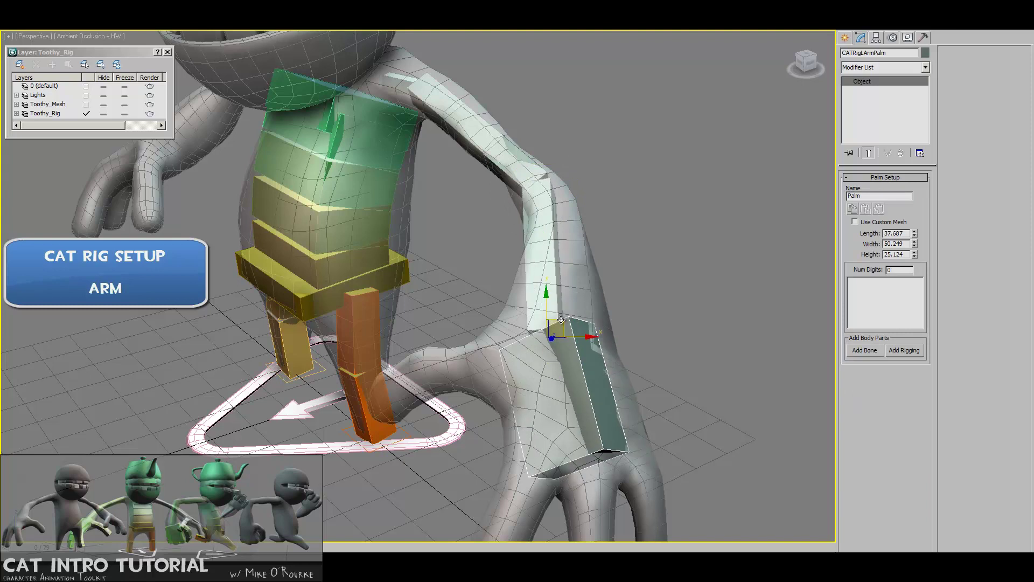
pyautogui.moveTo(581, 326); pyautogui.dragTo(584, 323)
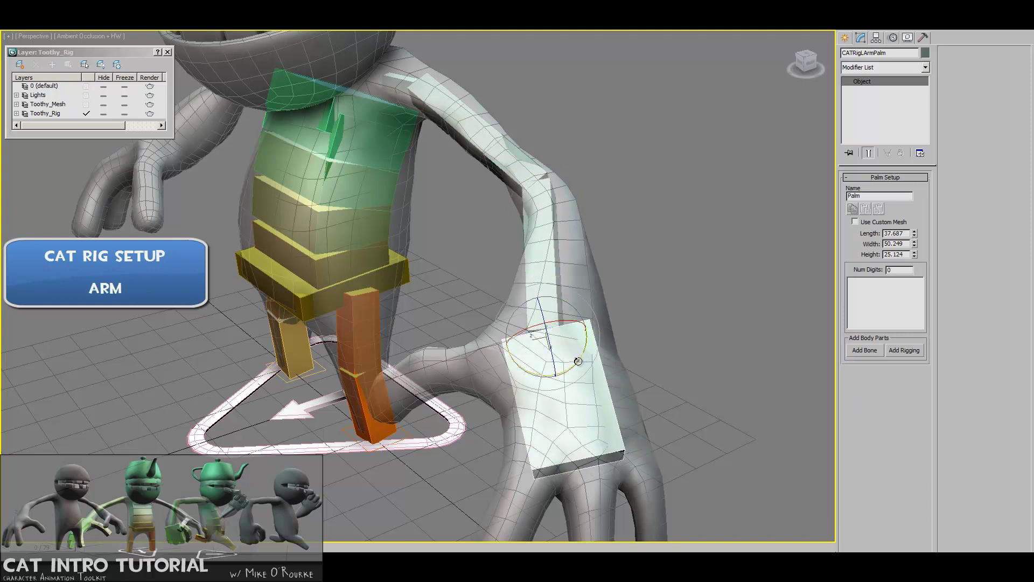
pyautogui.moveTo(578, 360); pyautogui.dragTo(573, 365)
pyautogui.keyDown('alt'); pyautogui.moveTo(572, 365); pyautogui.dragTo(519, 357, button='middle'); pyautogui.keyUp('alt')
# - Shift the palm bone toward the center of the hand mesh and tilt it to follow the hand's slope
pyautogui.press('w')
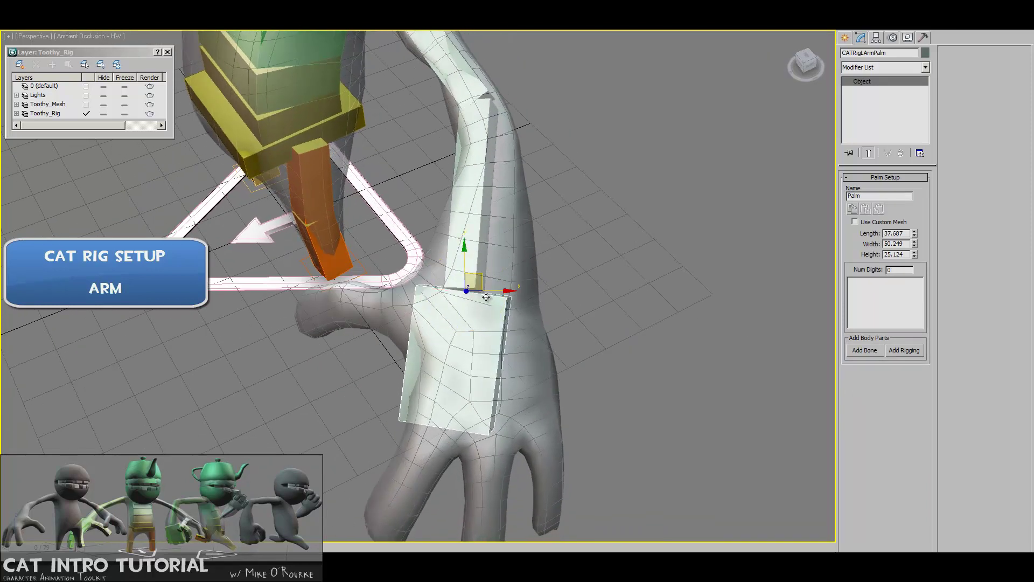
pyautogui.moveTo(484, 286); pyautogui.dragTo(508, 295)
pyautogui.press('e')
pyautogui.keyDown('alt'); pyautogui.moveTo(507, 296); pyautogui.dragTo(640, 306, button='middle'); pyautogui.keyUp('alt')
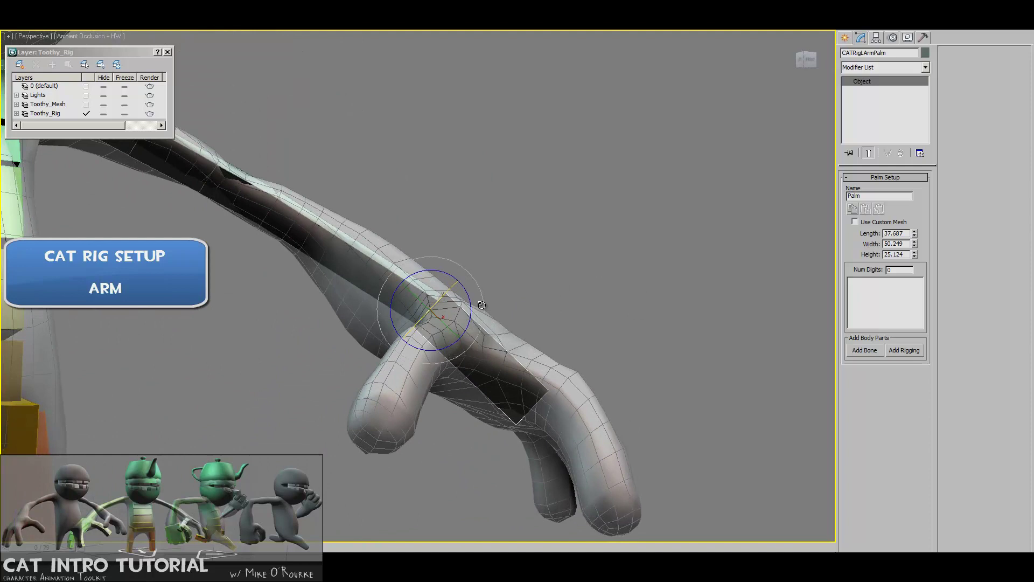
pyautogui.moveTo(470, 302); pyautogui.dragTo(463, 290)
pyautogui.press('w')
pyautogui.keyDown('alt'); pyautogui.moveTo(452, 305); pyautogui.dragTo(491, 363, button='middle'); pyautogui.keyUp('alt')
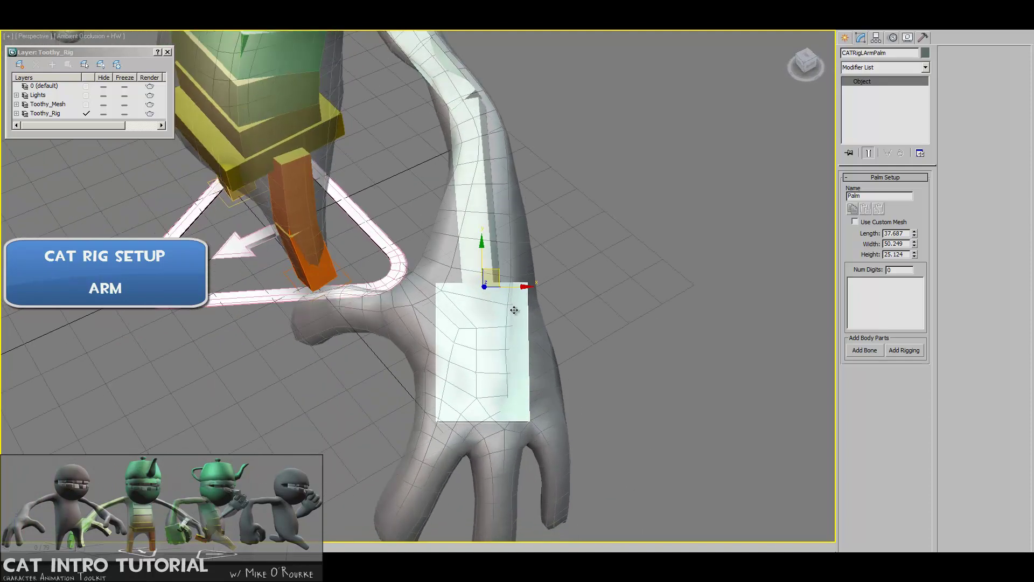
# - Rotate the palm bone slightly and scale it to about 39.2 long and 65.3 wide to fill the hand
pyautogui.press('r')
pyautogui.press('e')
pyautogui.moveTo(502, 283); pyautogui.dragTo(505, 284)
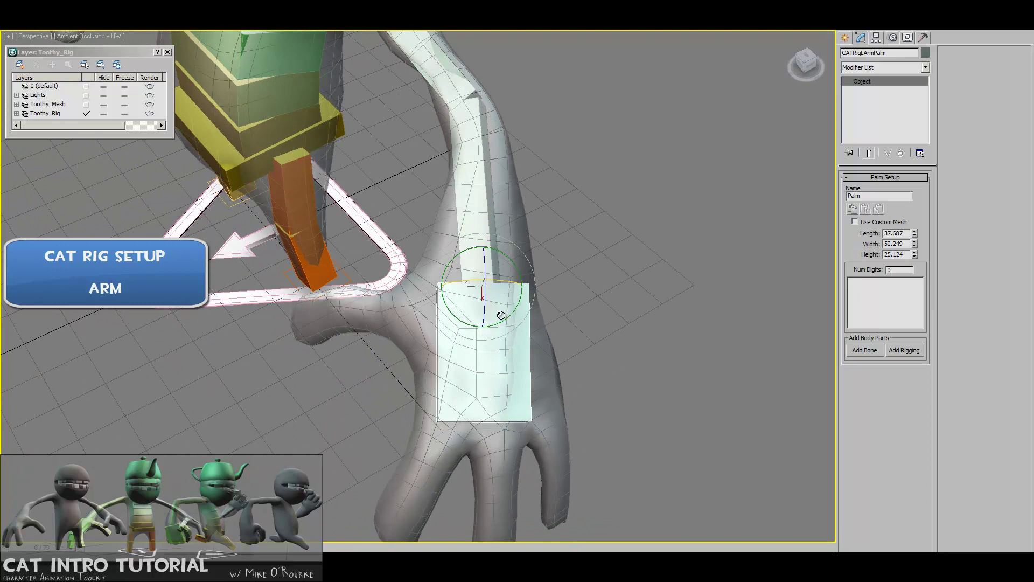
pyautogui.press('r')
pyautogui.moveTo(480, 330); pyautogui.dragTo(483, 338)
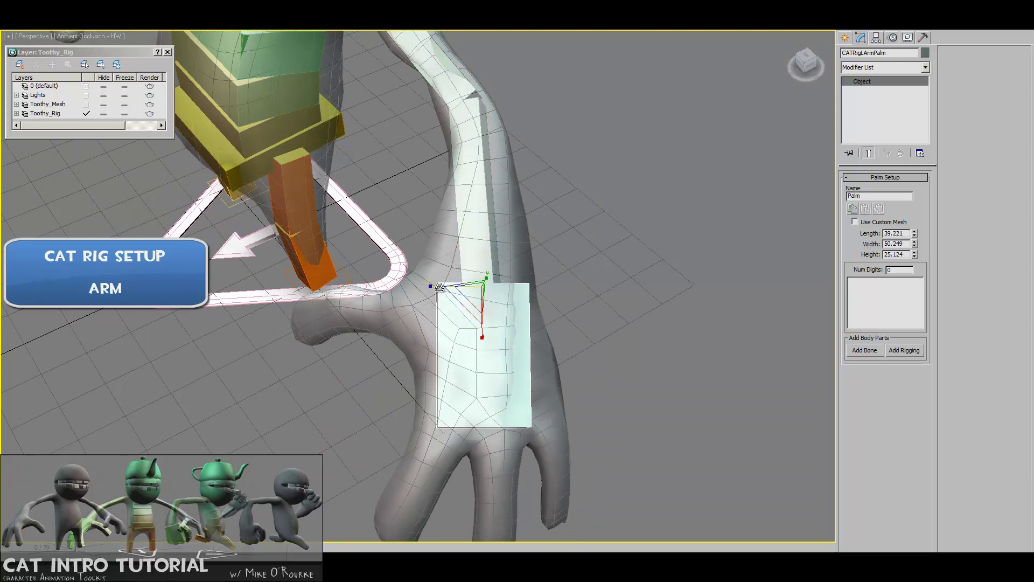
pyautogui.moveTo(440, 287); pyautogui.dragTo(417, 286)
pyautogui.keyDown('alt'); pyautogui.moveTo(510, 348); pyautogui.dragTo(477, 350, button='middle'); pyautogui.keyUp('alt')
pyautogui.scroll(-2, 582, 296)
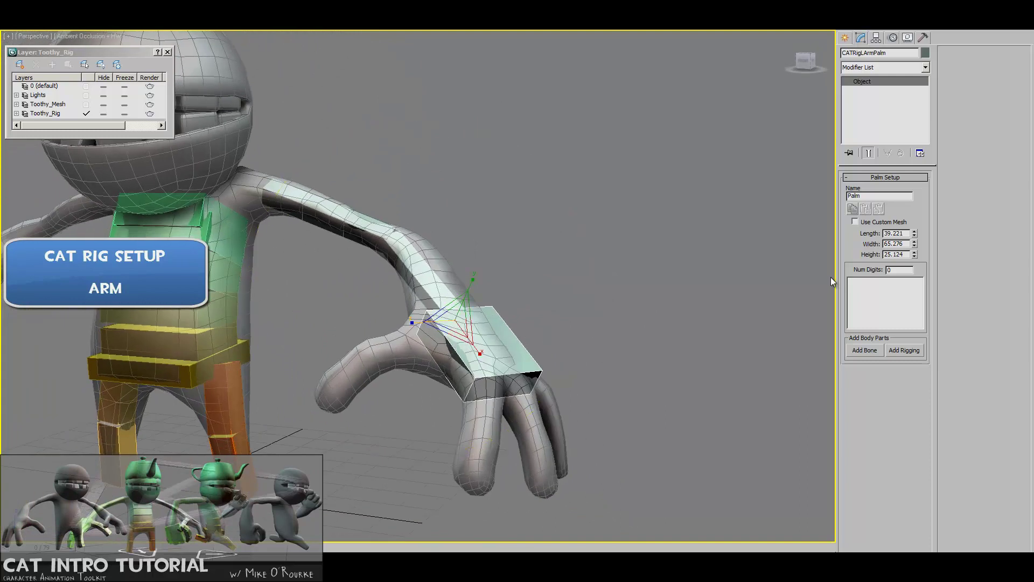
# - Add 4 digits to the left palm bone
pyautogui.click(892, 38)
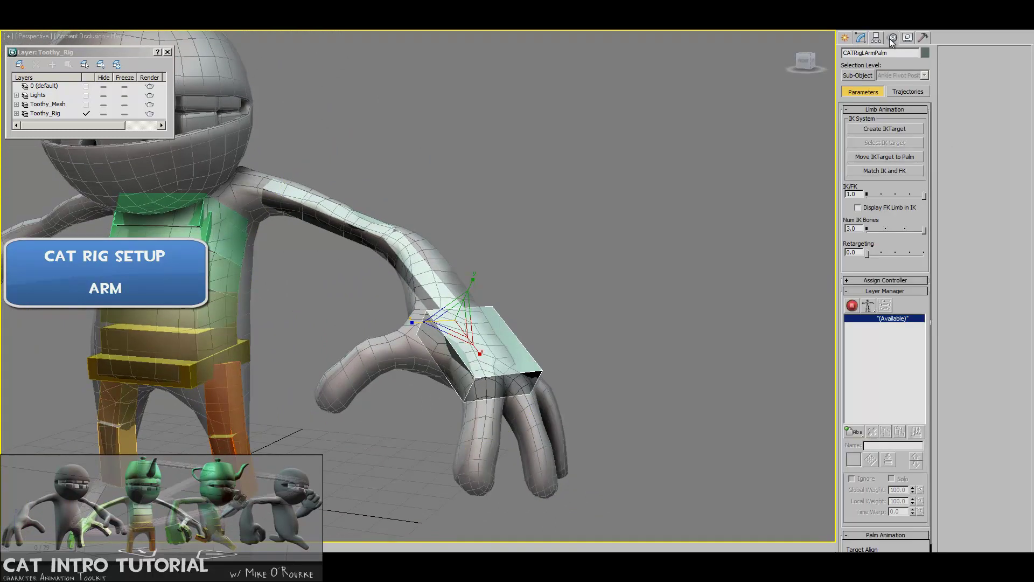
pyautogui.click(862, 38)
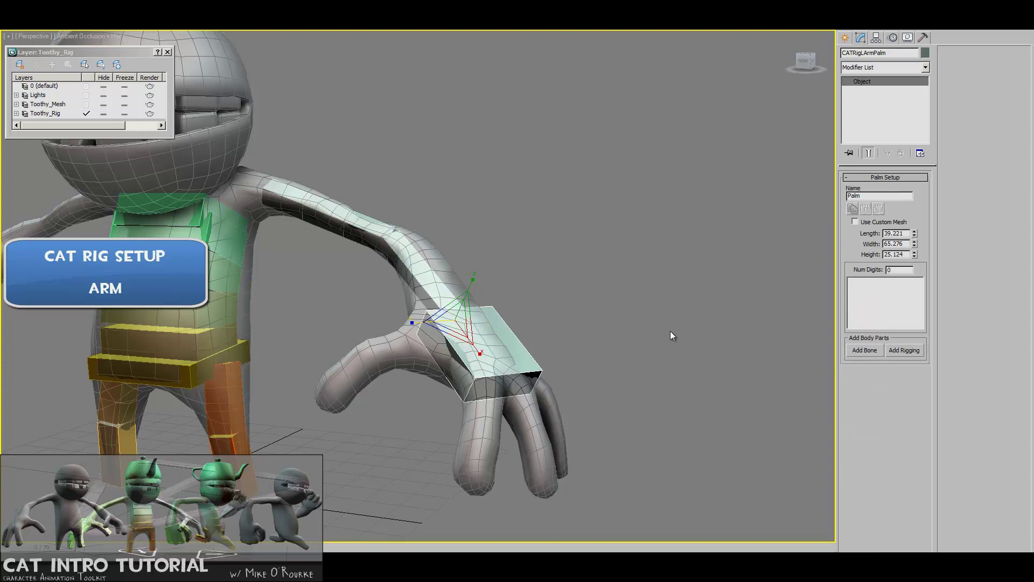
pyautogui.moveTo(670, 330); pyautogui.dragTo(823, 327, button='middle')
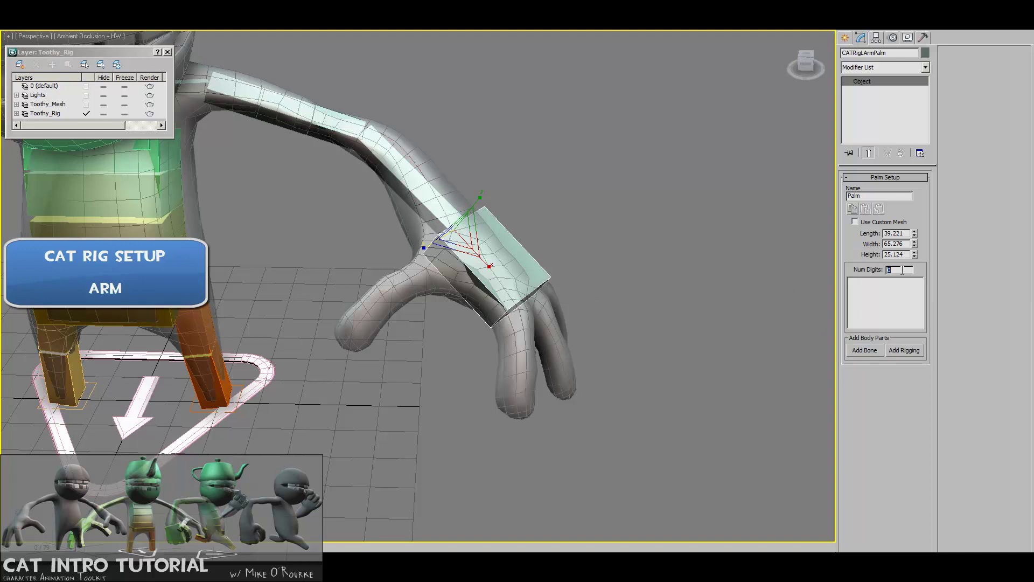
pyautogui.write('4')
pyautogui.press('Return')
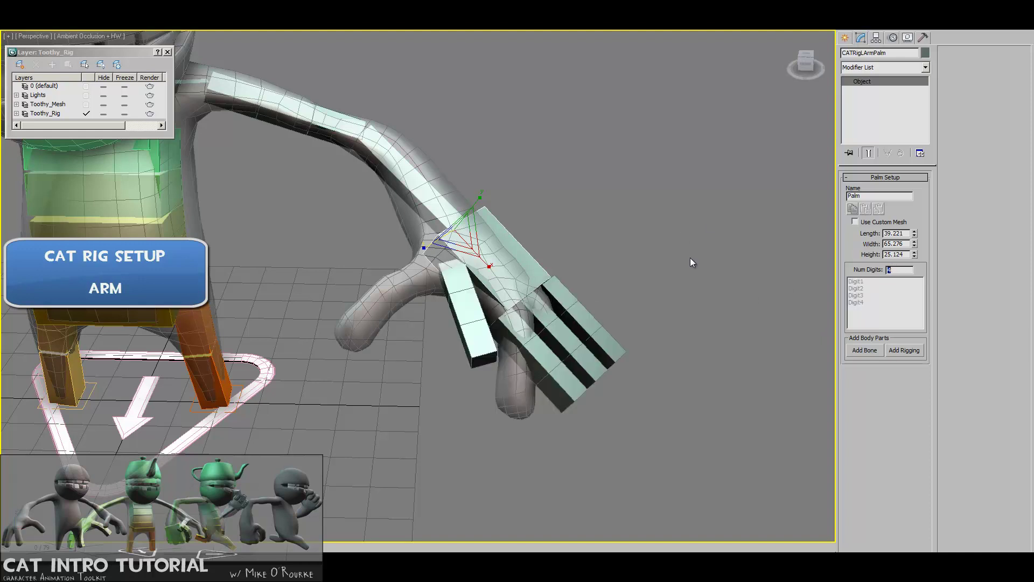
# - Rotate the first digit toward the thumb of the mesh and move it into position inside the thumb
pyautogui.click(459, 263)
pyautogui.keyDown('alt'); pyautogui.moveTo(459, 264); pyautogui.dragTo(477, 294, button='middle'); pyautogui.keyUp('alt')
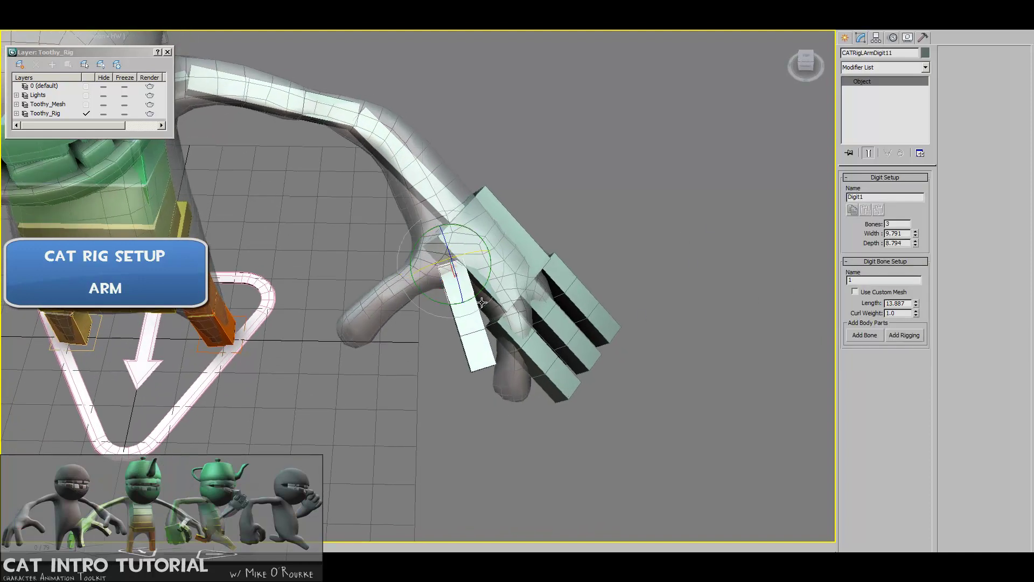
pyautogui.moveTo(477, 294); pyautogui.dragTo(443, 314)
pyautogui.press('w')
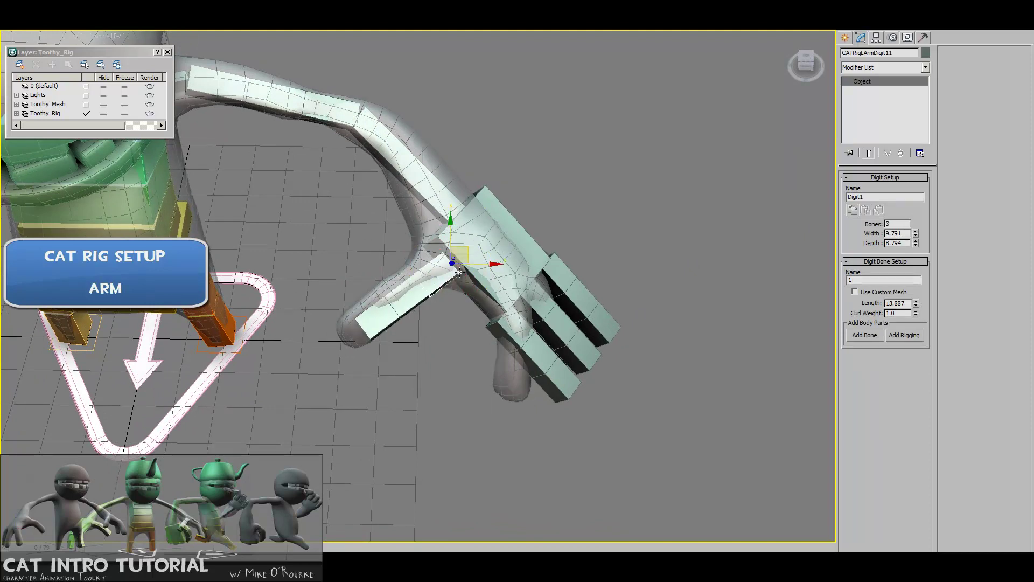
pyautogui.moveTo(468, 247); pyautogui.dragTo(405, 283)
pyautogui.click(448, 328)
pyautogui.click(418, 403)
pyautogui.doubleClick(436, 282)
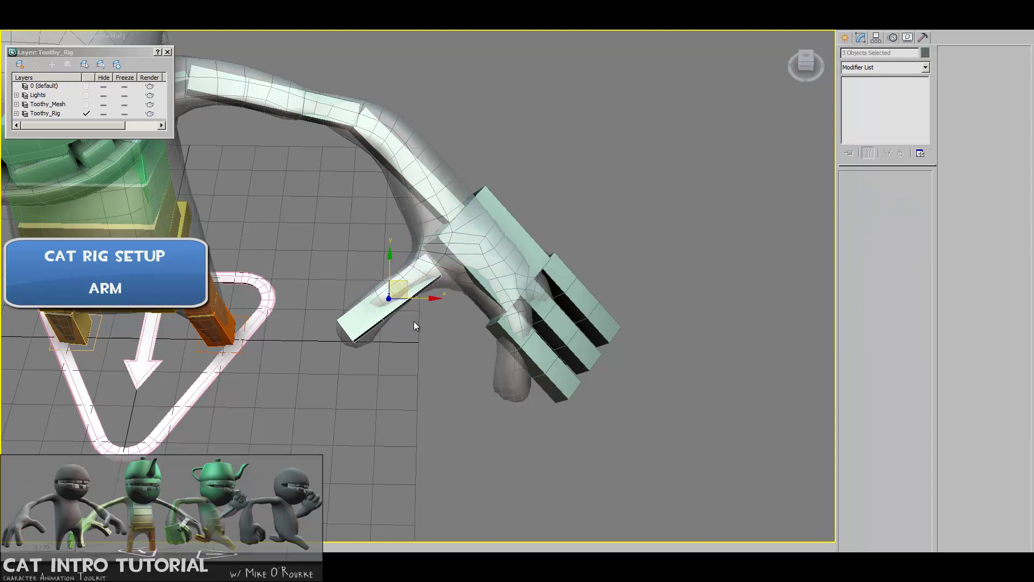
pyautogui.moveTo(403, 288); pyautogui.dragTo(405, 281)
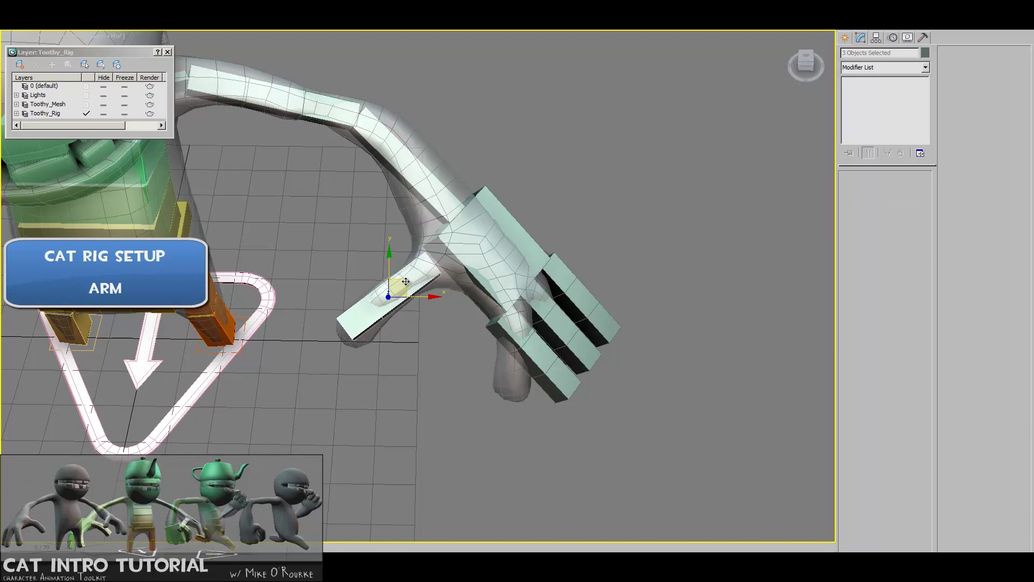
# - Rotate the digit next to the thumb outward to fan it toward its finger in the mesh
pyautogui.doubleClick(492, 327)
pyautogui.keyDown('alt'); pyautogui.moveTo(492, 327); pyautogui.dragTo(450, 350, button='middle'); pyautogui.keyUp('alt')
pyautogui.press('e')
pyautogui.moveTo(449, 339); pyautogui.dragTo(429, 352)
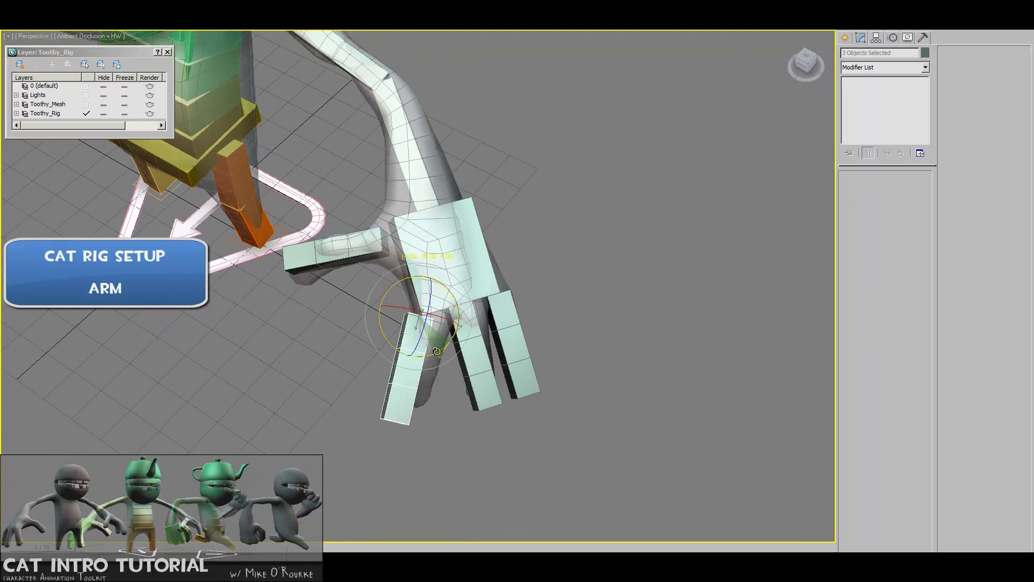
pyautogui.keyDown('alt'); pyautogui.moveTo(466, 391); pyautogui.dragTo(453, 366, button='middle'); pyautogui.keyUp('alt')
# - Rotate the outermost finger digit at its base to line it up with its finger in the mesh
pyautogui.click(475, 343)
pyautogui.click(516, 347)
pyautogui.keyDown('alt'); pyautogui.moveTo(544, 360); pyautogui.dragTo(540, 373, button='middle'); pyautogui.keyUp('alt')
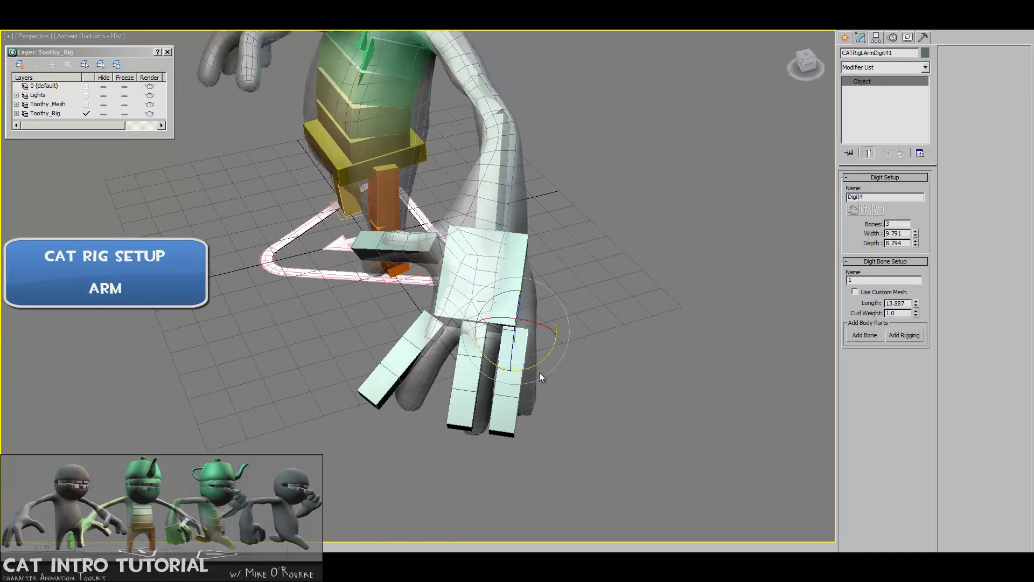
pyautogui.moveTo(526, 365); pyautogui.dragTo(538, 364)
# - Select all three bones of the outermost digit and rotate them together so the finger curls down along the mesh
pyautogui.doubleClick(521, 350)
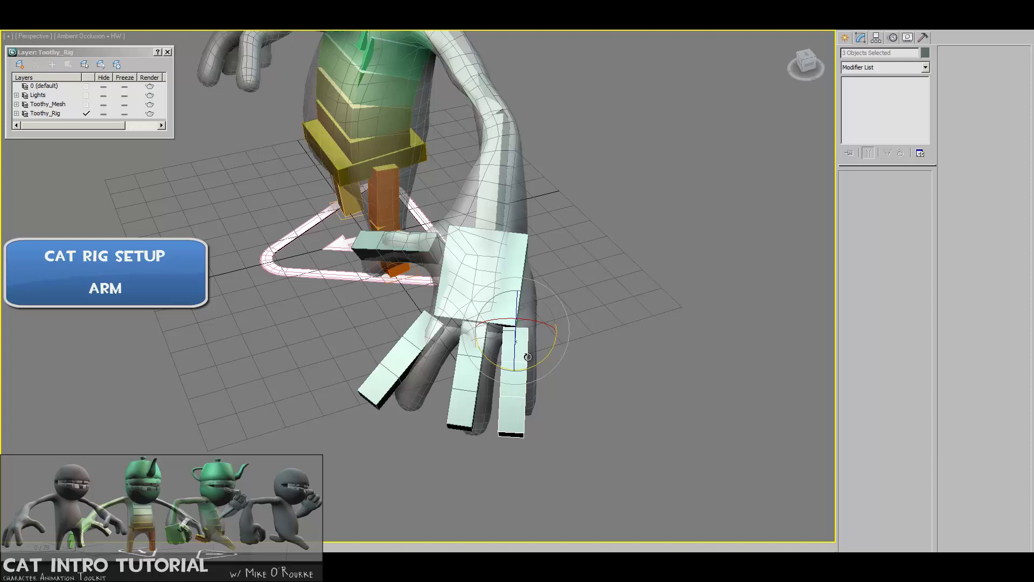
pyautogui.keyDown('alt'); pyautogui.moveTo(522, 350); pyautogui.dragTo(529, 346, button='middle'); pyautogui.keyUp('alt')
pyautogui.moveTo(521, 339)
pyautogui.mouseDown()
pyautogui.moveTo(523, 364)
pyautogui.moveTo(518, 322)
pyautogui.mouseUp()
pyautogui.hotkey('ctrl', 'z')
pyautogui.hotkey('ctrl', 'z')
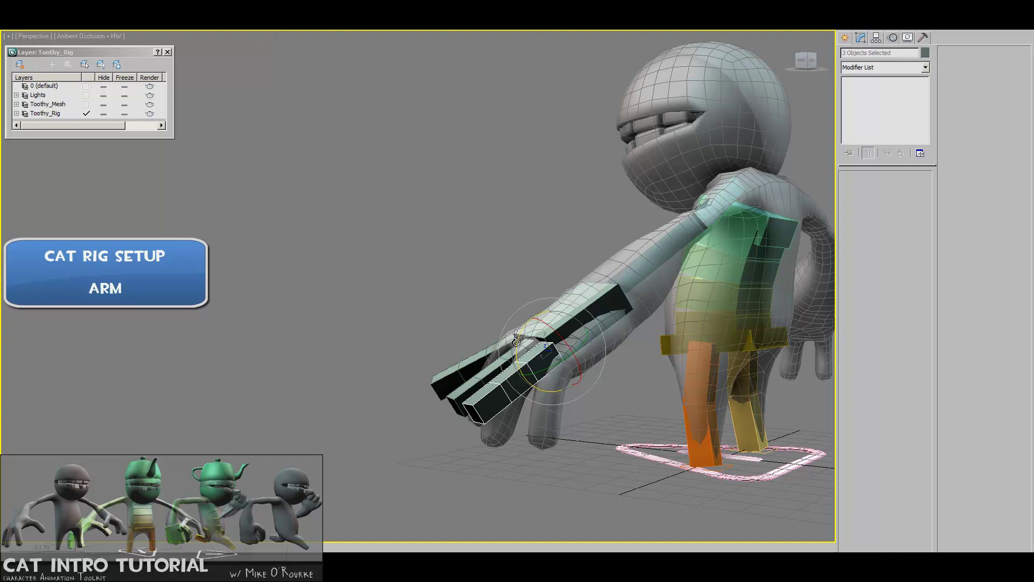
pyautogui.moveTo(519, 336); pyautogui.dragTo(516, 346)
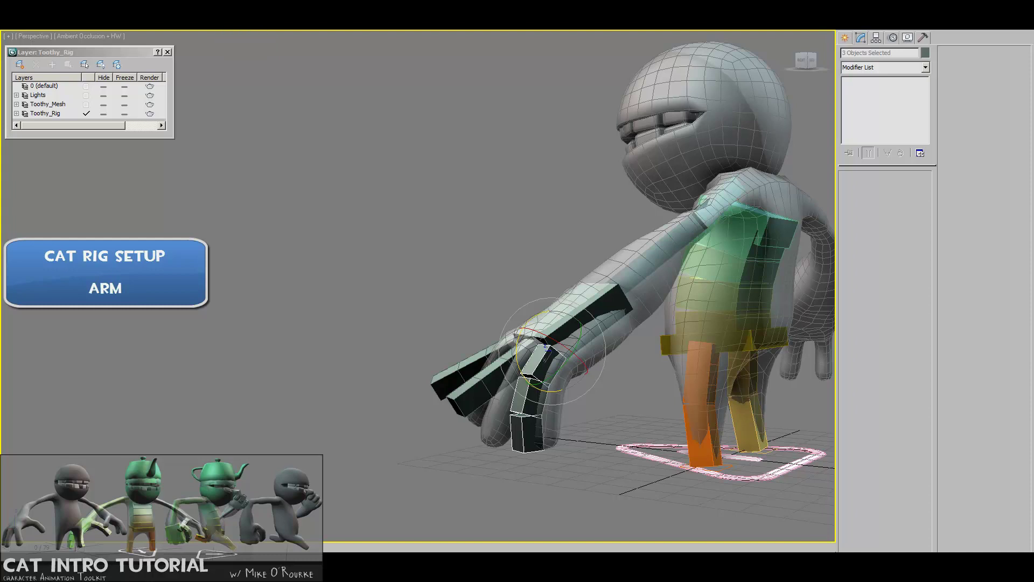
# - Rotate the base bone of the outermost finger digit to line it up with its finger in the mesh
pyautogui.click(242, 24)
pyautogui.press('Escape')
pyautogui.keyDown('alt'); pyautogui.moveTo(613, 325); pyautogui.dragTo(571, 332, button='middle'); pyautogui.keyUp('alt')
pyautogui.keyDown('alt'); pyautogui.moveTo(453, 328); pyautogui.dragTo(585, 269, button='middle'); pyautogui.keyUp('alt')
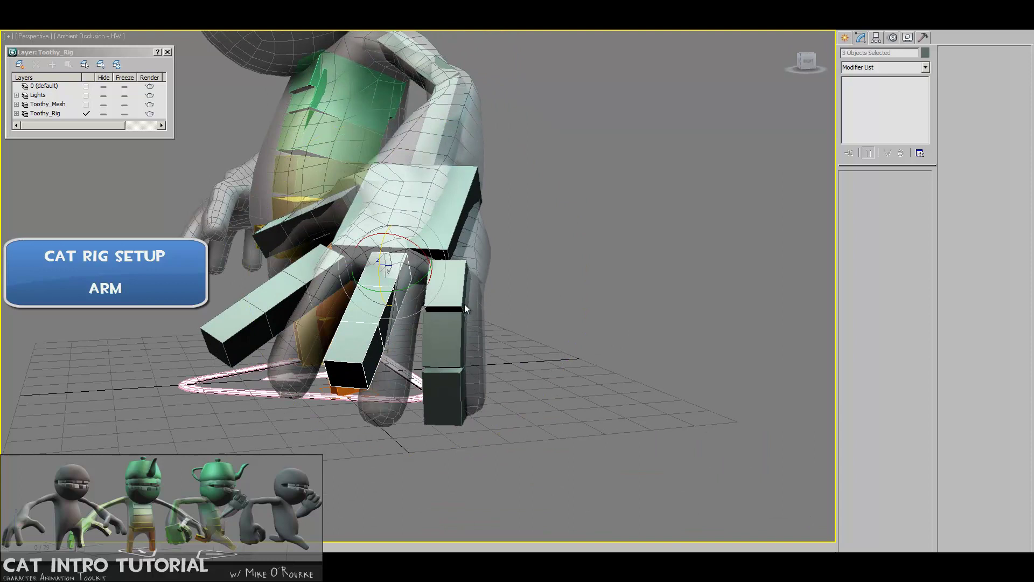
pyautogui.click(464, 297)
pyautogui.keyDown('alt'); pyautogui.moveTo(463, 297); pyautogui.dragTo(473, 306, button='middle'); pyautogui.keyUp('alt')
pyautogui.moveTo(462, 256); pyautogui.dragTo(463, 256)
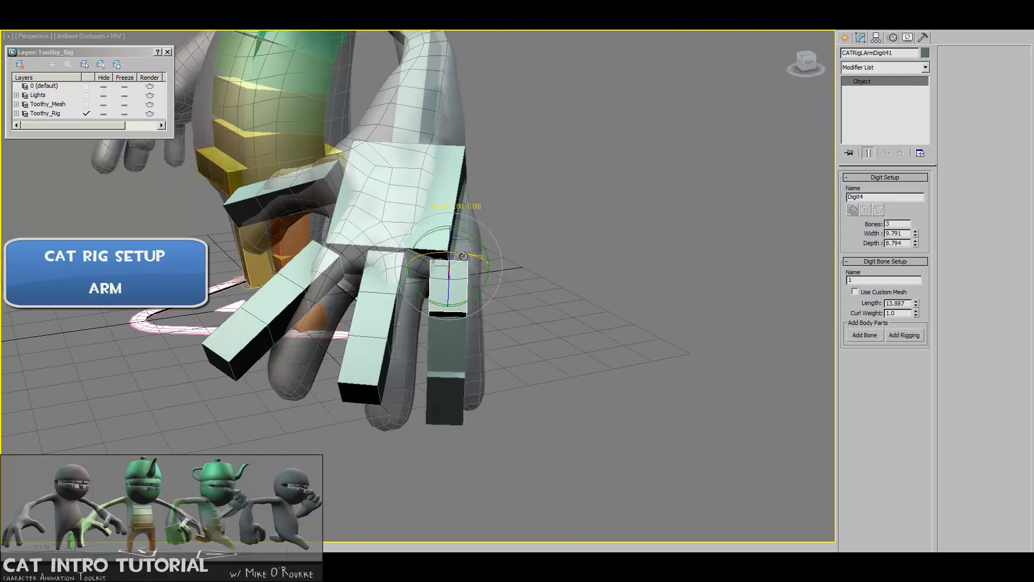
pyautogui.moveTo(466, 295); pyautogui.dragTo(480, 319)
# - Move the outermost finger digit sideways so it sits inside its finger in the mesh
pyautogui.doubleClick(464, 284)
pyautogui.press('w')
pyautogui.moveTo(489, 323)
pyautogui.keyDown('alt'); pyautogui.mouseDown(button='middle')
pyautogui.moveTo(440, 302)
pyautogui.moveTo(479, 307)
pyautogui.mouseUp(button='middle'); pyautogui.keyUp('alt')
pyautogui.moveTo(479, 318); pyautogui.dragTo(496, 322)
pyautogui.keyDown('alt'); pyautogui.moveTo(496, 322); pyautogui.dragTo(585, 350, button='middle'); pyautogui.keyUp('alt')
pyautogui.click(582, 353)
# - Copy the outermost digit's setup and paste it onto the other two finger digits and the thumb digit
pyautogui.click(494, 302)
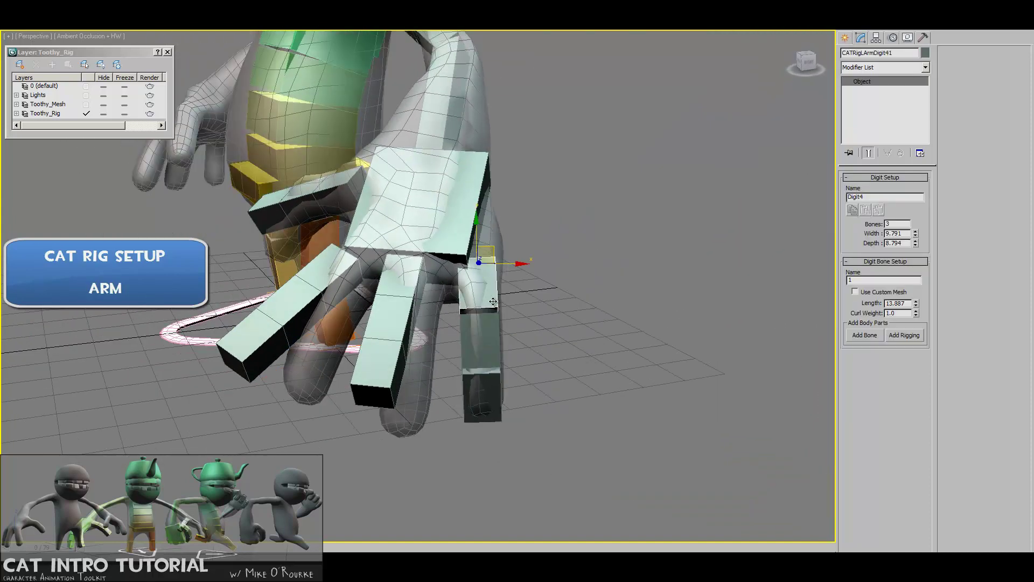
pyautogui.click(853, 212)
pyautogui.click(404, 291)
pyautogui.moveTo(403, 292); pyautogui.dragTo(434, 291, button='middle')
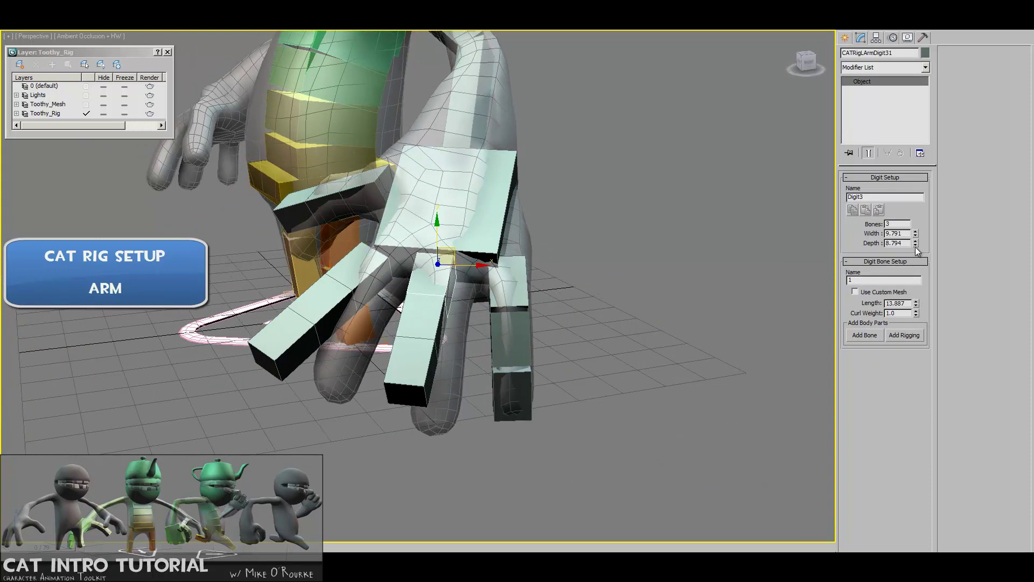
pyautogui.click(865, 210)
pyautogui.moveTo(361, 265); pyautogui.dragTo(392, 253, button='middle')
pyautogui.click(381, 252)
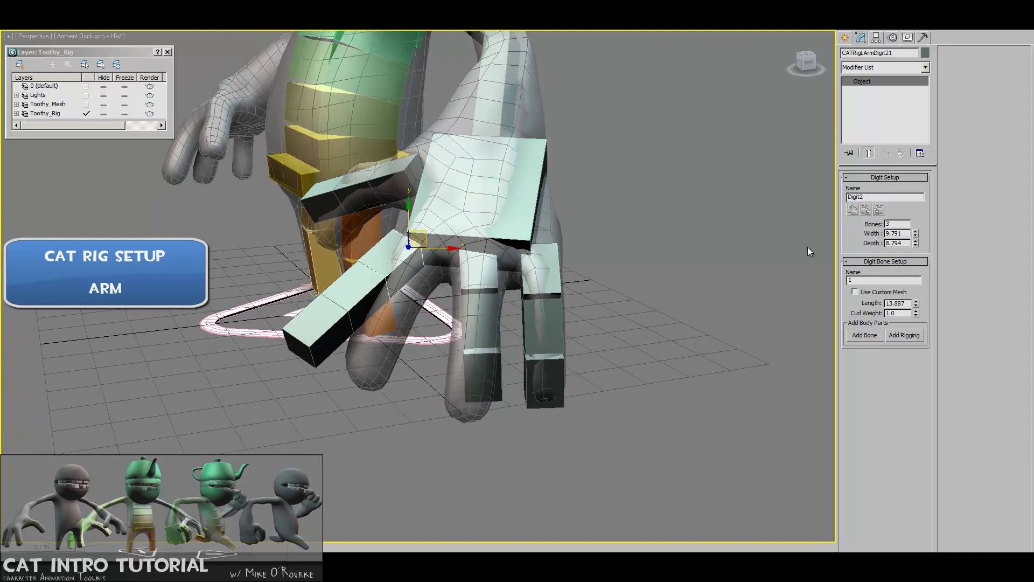
pyautogui.click(865, 212)
pyautogui.click(397, 178)
pyautogui.click(864, 211)
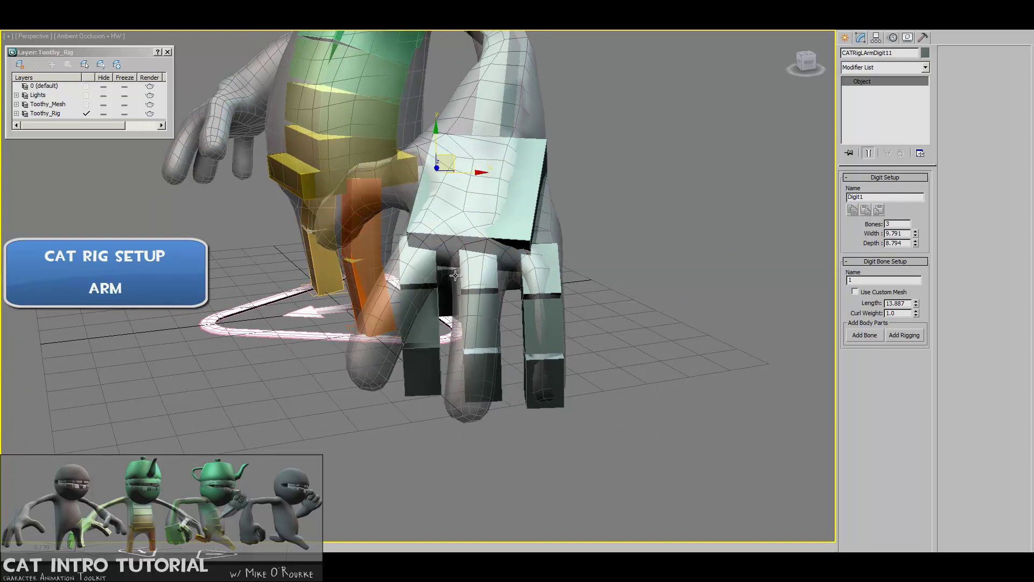
# - Rotate the base of the thumb digit on several axes to point it along the thumb of the mesh
pyautogui.keyDown('alt'); pyautogui.moveTo(451, 272); pyautogui.dragTo(498, 304, button='middle'); pyautogui.keyUp('alt')
pyautogui.press('e')
pyautogui.moveTo(412, 207); pyautogui.dragTo(418, 172)
pyautogui.keyDown('alt'); pyautogui.moveTo(420, 171); pyautogui.dragTo(439, 163, button='middle'); pyautogui.keyUp('alt')
pyautogui.moveTo(439, 164); pyautogui.dragTo(446, 153)
pyautogui.keyDown('alt'); pyautogui.moveTo(446, 154); pyautogui.dragTo(392, 242, button='middle'); pyautogui.keyUp('alt')
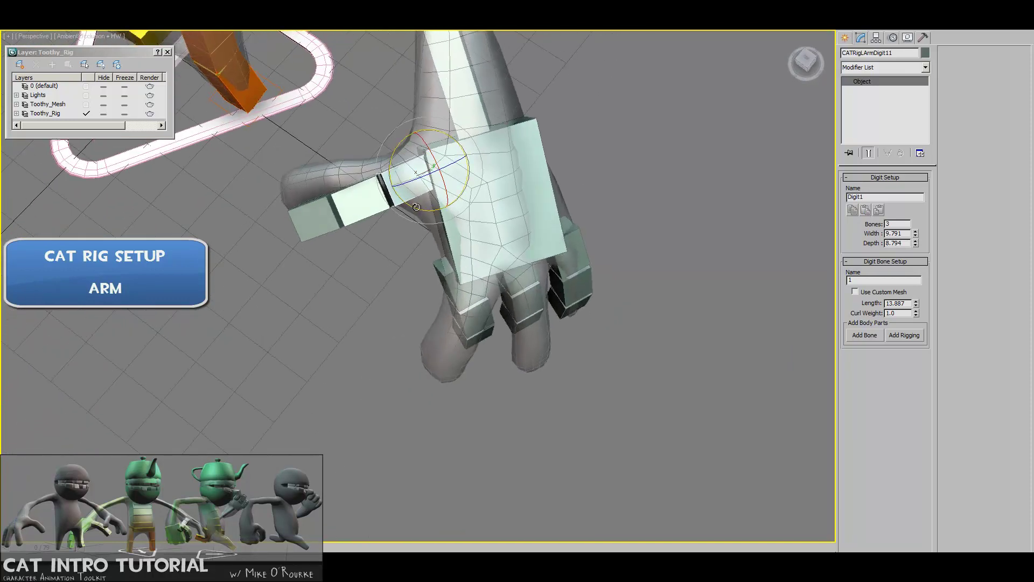
pyautogui.moveTo(410, 206); pyautogui.dragTo(395, 193)
pyautogui.keyDown('alt'); pyautogui.moveTo(425, 248); pyautogui.dragTo(399, 151, button='middle'); pyautogui.keyUp('alt')
pyautogui.moveTo(415, 151); pyautogui.dragTo(410, 162)
pyautogui.keyDown('alt'); pyautogui.moveTo(411, 161); pyautogui.dragTo(366, 166, button='middle'); pyautogui.keyUp('alt')
# - Select all three thumb bones, scale them up to about 11.8 wide and 16.7 long, and move them into the mesh thumb
pyautogui.doubleClick(403, 174)
pyautogui.press('w')
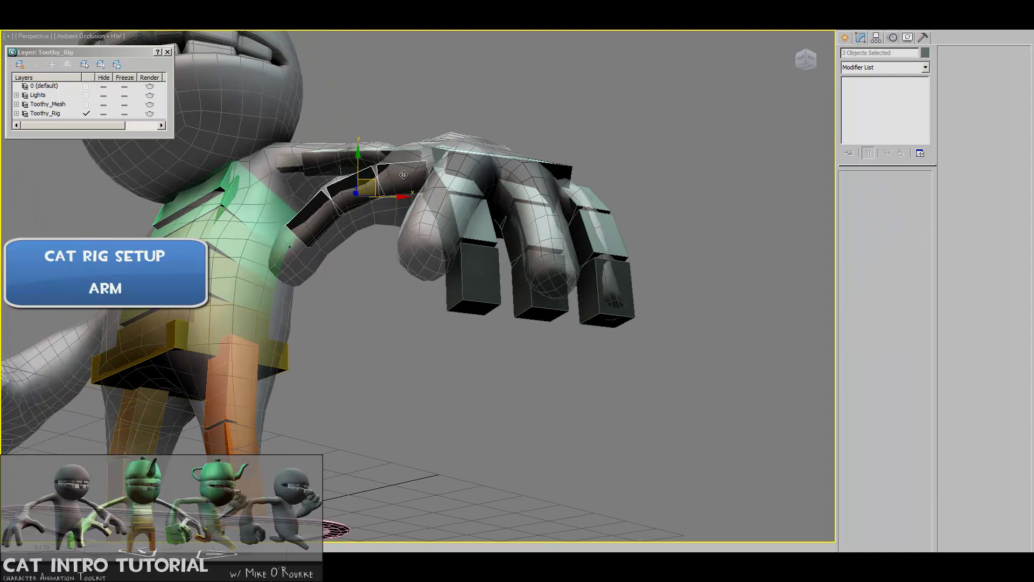
pyautogui.moveTo(373, 183)
pyautogui.mouseDown()
pyautogui.moveTo(360, 197)
pyautogui.moveTo(383, 173)
pyautogui.mouseUp()
pyautogui.press('r')
pyautogui.press('w')
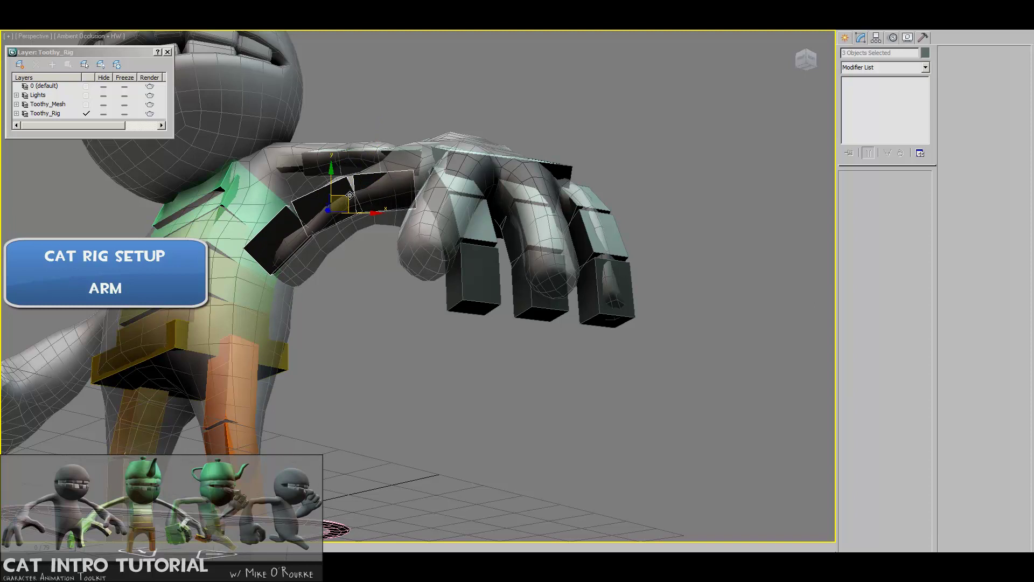
# - Rotate the enlarged thumb digit's base bone so the chain follows the bend of the mesh thumb
pyautogui.press('e')
pyautogui.click(385, 187)
pyautogui.moveTo(403, 149); pyautogui.dragTo(398, 153)
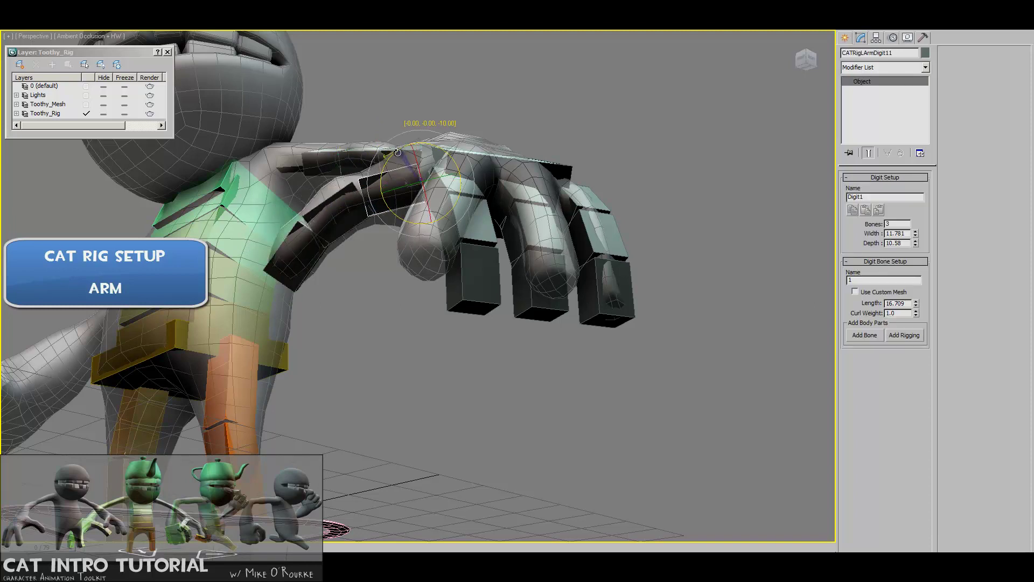
# - Rotate the digit next to the thumb at its base to fan it toward its finger in the mesh
pyautogui.keyDown('alt'); pyautogui.moveTo(399, 150); pyautogui.dragTo(335, 261, button='middle'); pyautogui.keyUp('alt')
pyautogui.click(313, 227)
pyautogui.moveTo(346, 245); pyautogui.dragTo(326, 253)
# - Move the whole digit next to the thumb so its three bones sit inside the mesh finger
pyautogui.keyDown('alt'); pyautogui.moveTo(326, 252); pyautogui.dragTo(478, 213, button='middle'); pyautogui.keyUp('alt')
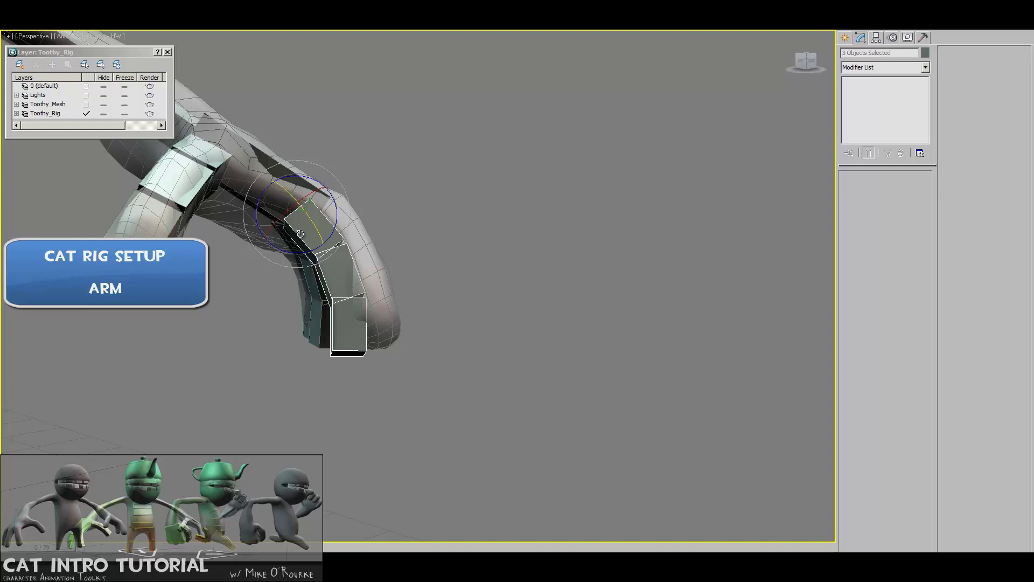
pyautogui.press('w')
pyautogui.moveTo(355, 269); pyautogui.dragTo(377, 253)
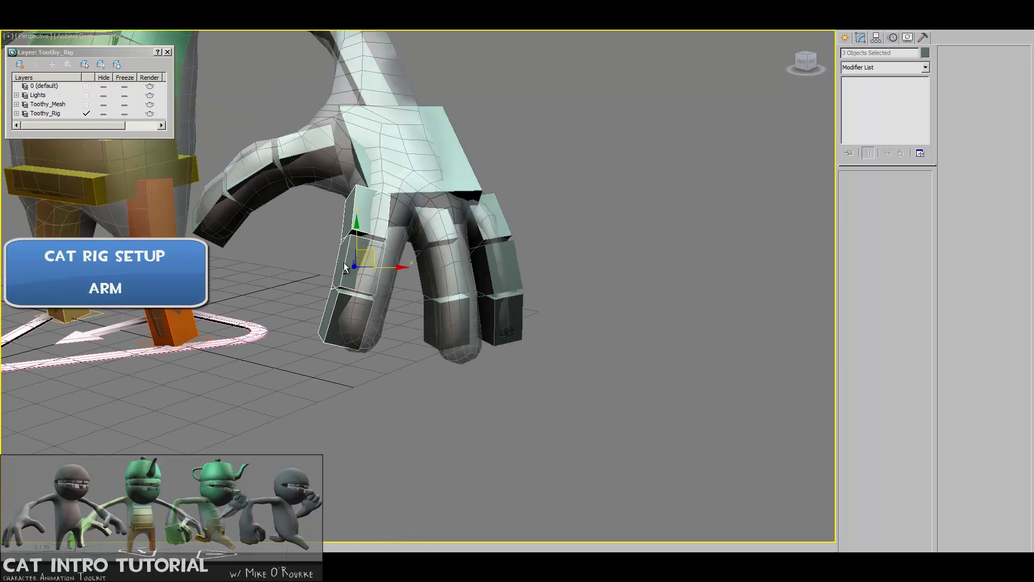
pyautogui.keyDown('alt'); pyautogui.moveTo(344, 262); pyautogui.dragTo(373, 252, button='middle'); pyautogui.keyUp('alt')
pyautogui.moveTo(371, 253); pyautogui.dragTo(405, 241)
pyautogui.click(398, 230)
pyautogui.press('e')
# - Rotate the middle finger digit sideways at its base to line it up with its finger in the mesh
pyautogui.doubleClick(450, 236)
pyautogui.keyDown('alt'); pyautogui.moveTo(450, 236); pyautogui.dragTo(415, 260, button='middle'); pyautogui.keyUp('alt')
pyautogui.click(479, 244)
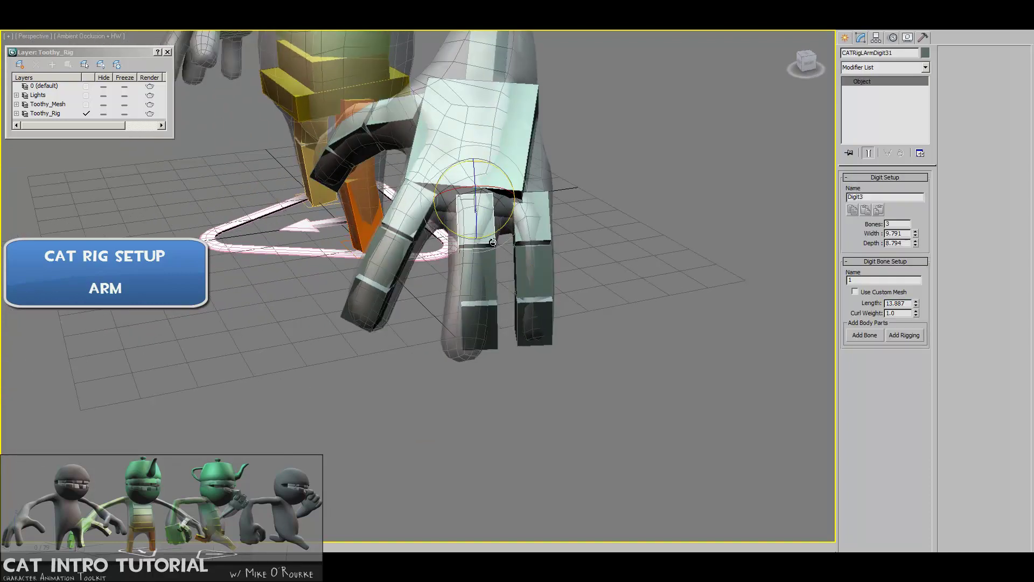
pyautogui.press('e')
pyautogui.keyDown('alt'); pyautogui.moveTo(492, 262); pyautogui.dragTo(488, 240, button='middle'); pyautogui.keyUp('alt')
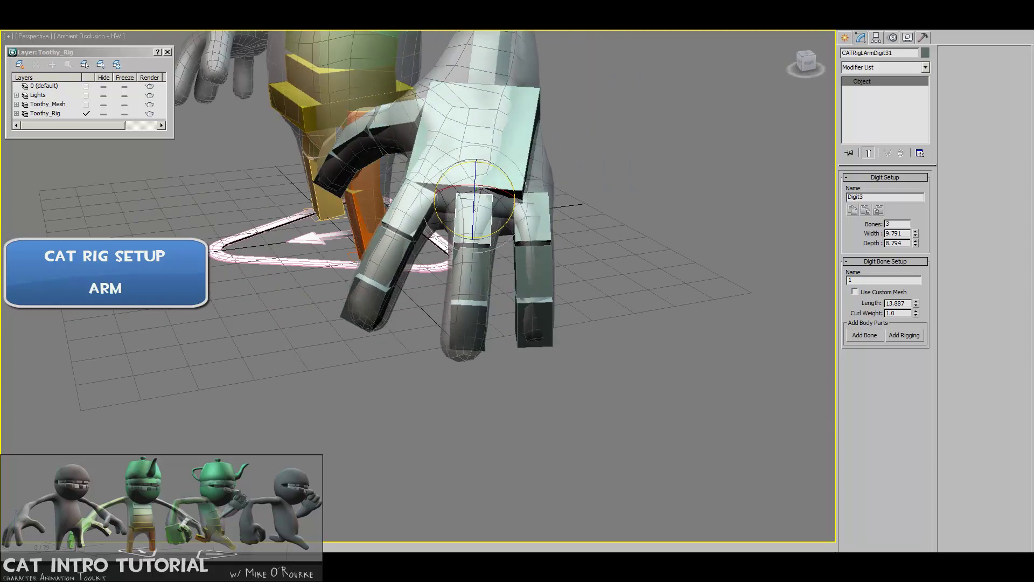
# - Rotate the middle finger digit's base and tip bones so its curl follows the finger of the mesh
pyautogui.doubleClick(475, 236)
pyautogui.keyDown('alt'); pyautogui.moveTo(474, 243); pyautogui.dragTo(563, 259, button='middle'); pyautogui.keyUp('alt')
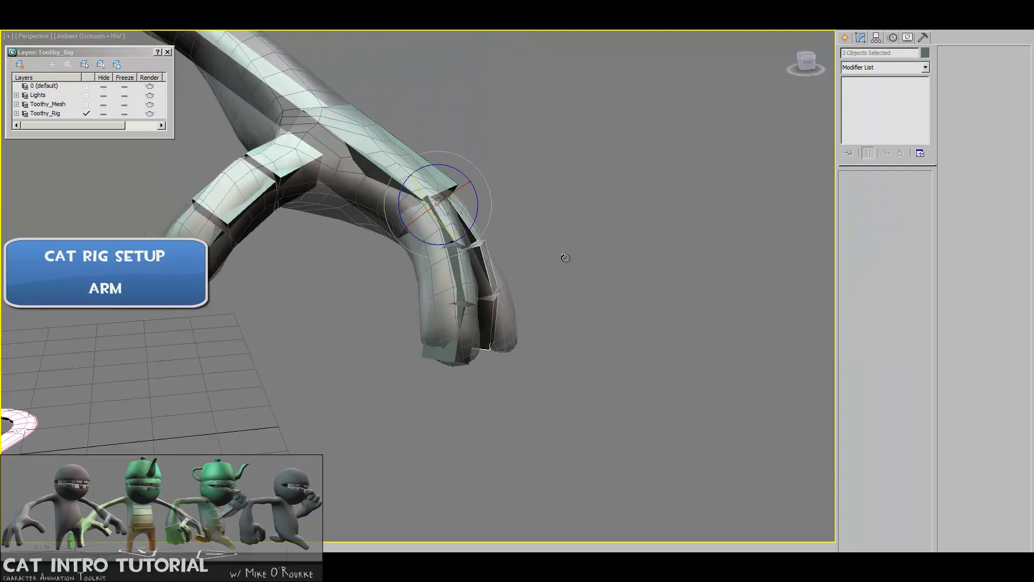
pyautogui.click(487, 243)
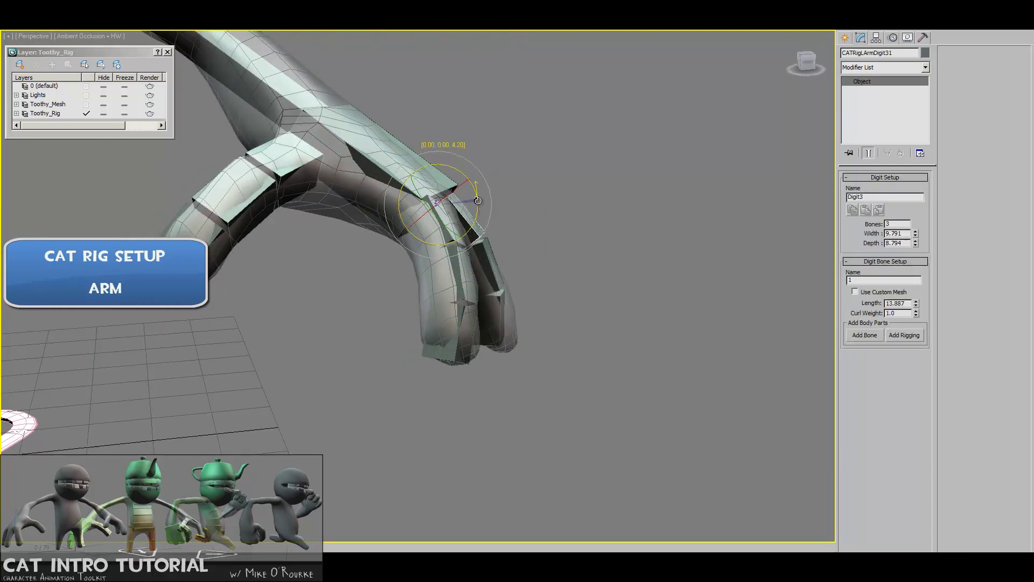
pyautogui.moveTo(502, 300); pyautogui.dragTo(507, 291)
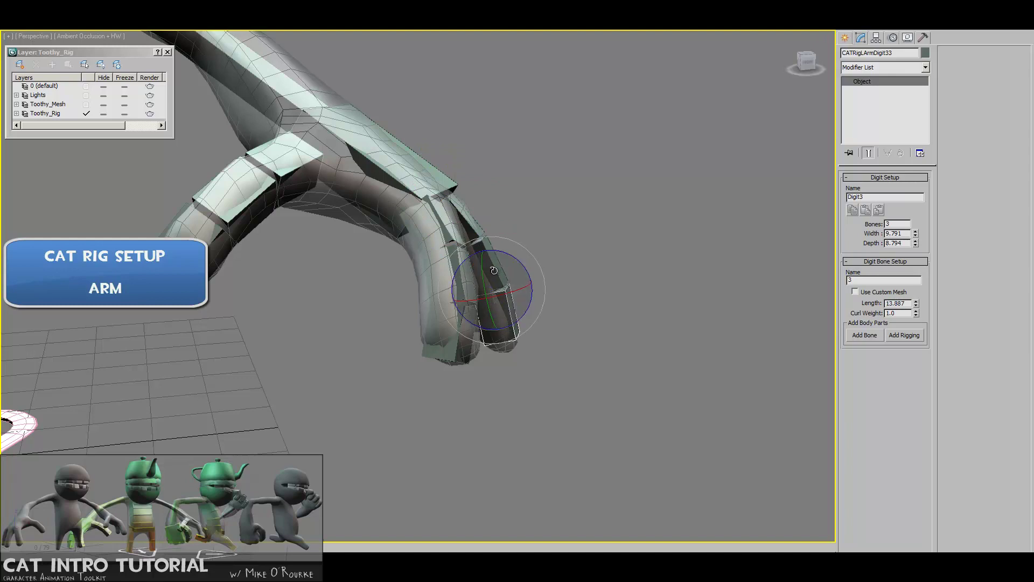
# - Scale the middle finger digit up to about 11 wide and 15 long at the tip to fill the mesh finger
pyautogui.click(494, 269)
pyautogui.press('r')
pyautogui.moveTo(471, 240); pyautogui.dragTo(470, 229)
pyautogui.click(494, 276)
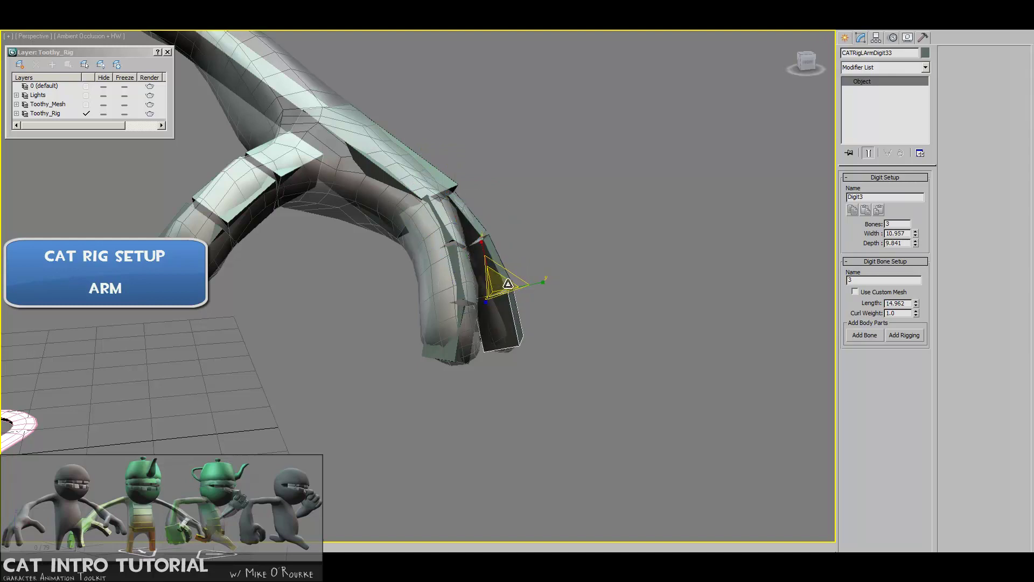
# - Select the upper hub at the chest and add a second arm for the opposite side
pyautogui.keyDown('alt'); pyautogui.moveTo(508, 283); pyautogui.dragTo(545, 250, button='middle'); pyautogui.keyUp('alt')
pyautogui.click(463, 173)
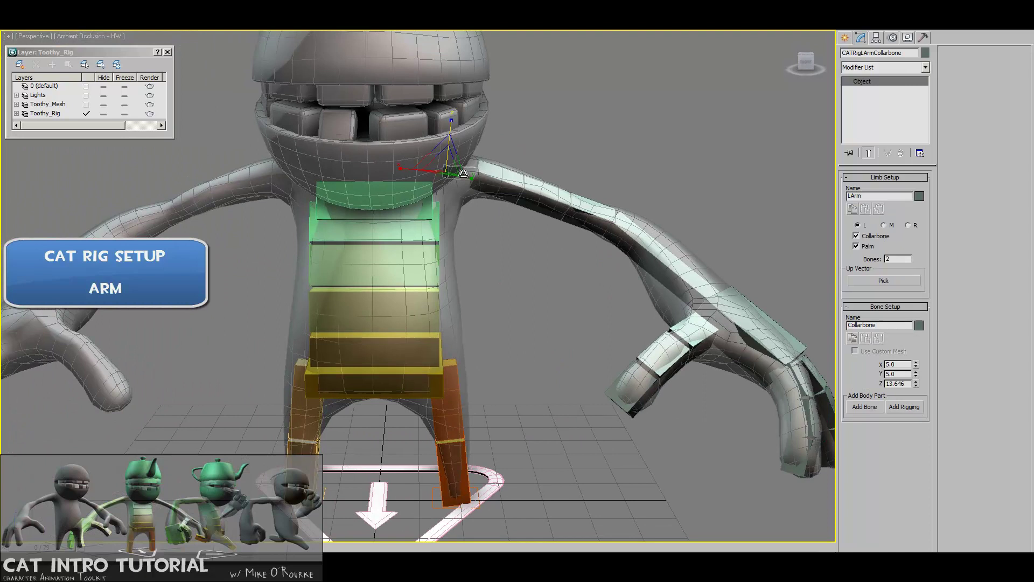
pyautogui.click(326, 205)
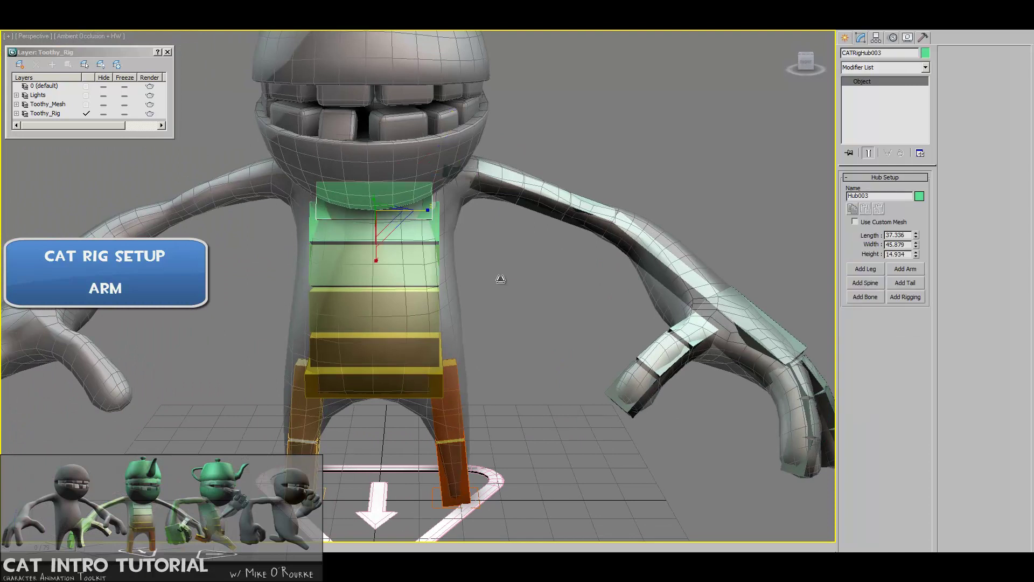
pyautogui.moveTo(404, 212); pyautogui.dragTo(433, 195, button='middle')
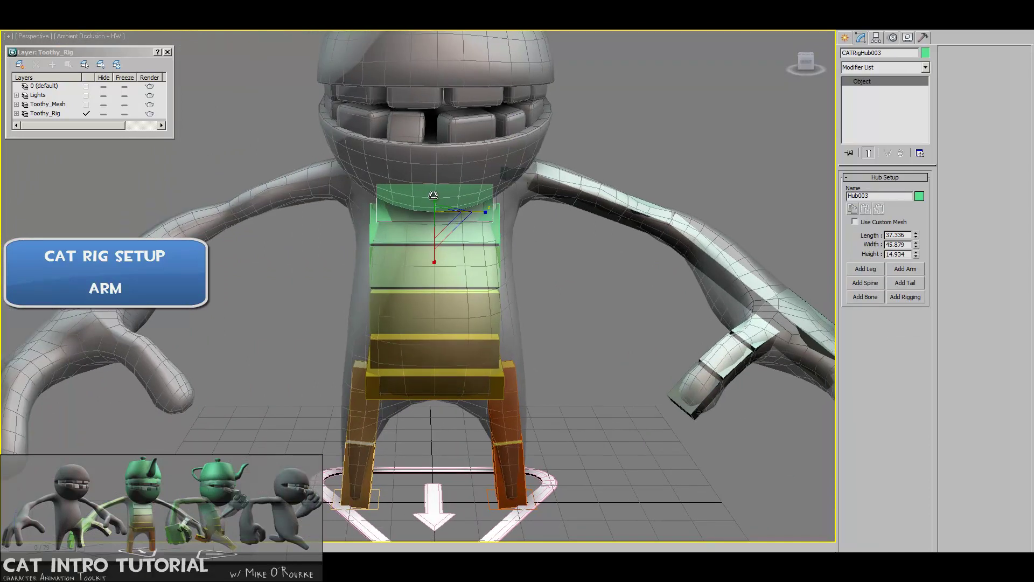
pyautogui.click(920, 271)
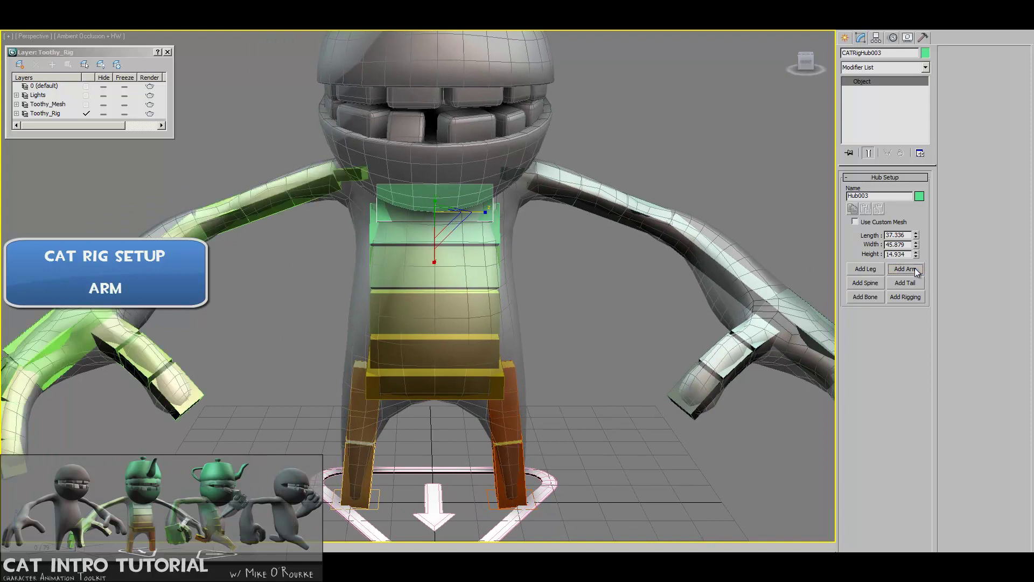
pyautogui.scroll(-5, 576, 242)
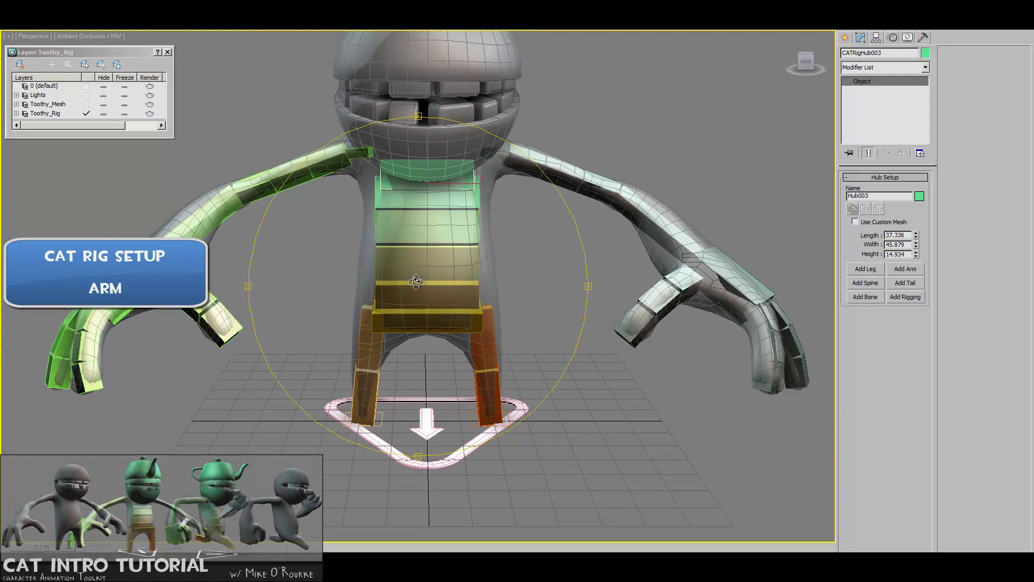